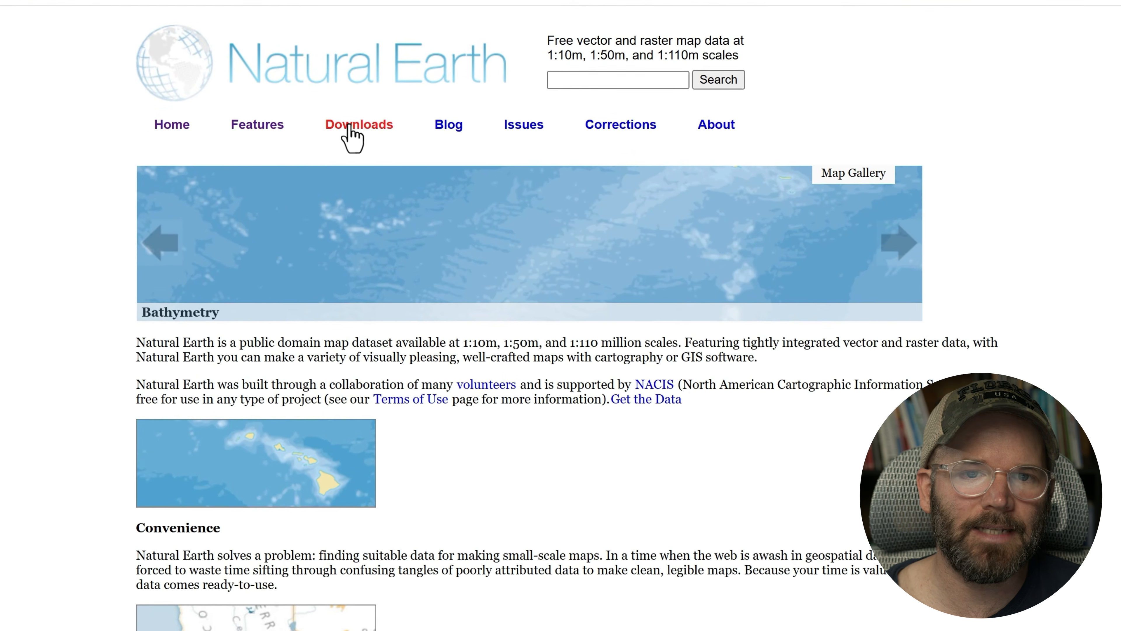
- Open the Natural Earth 1:10m cultural vectors downloads page and scroll down to Admin 1 – States, Provinces
left_click(349, 126)
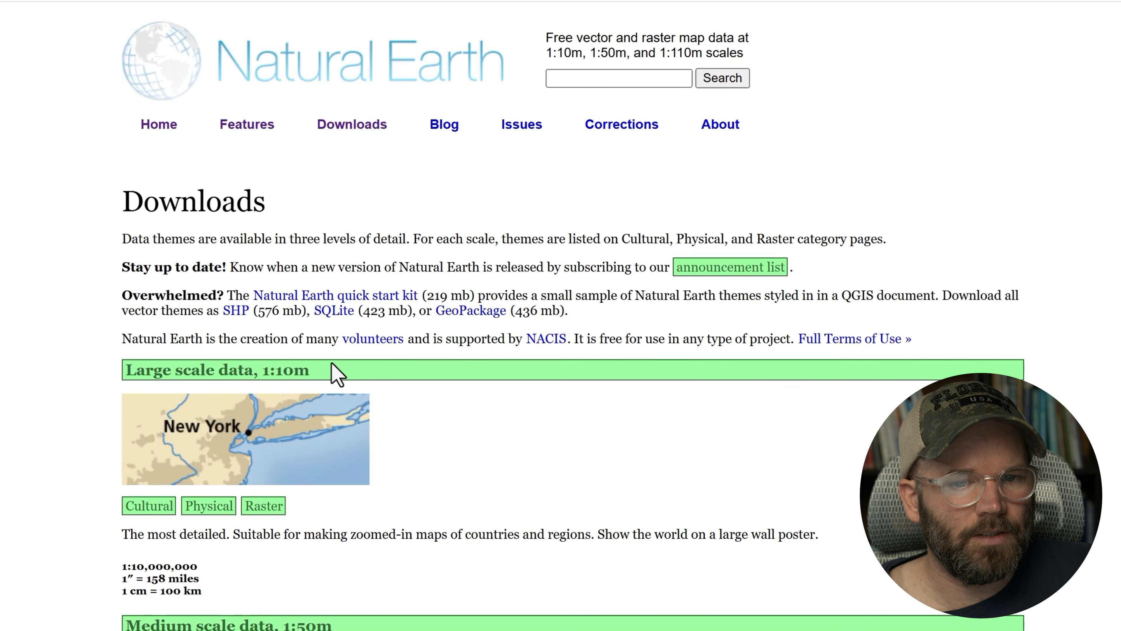
left_click(160, 508)
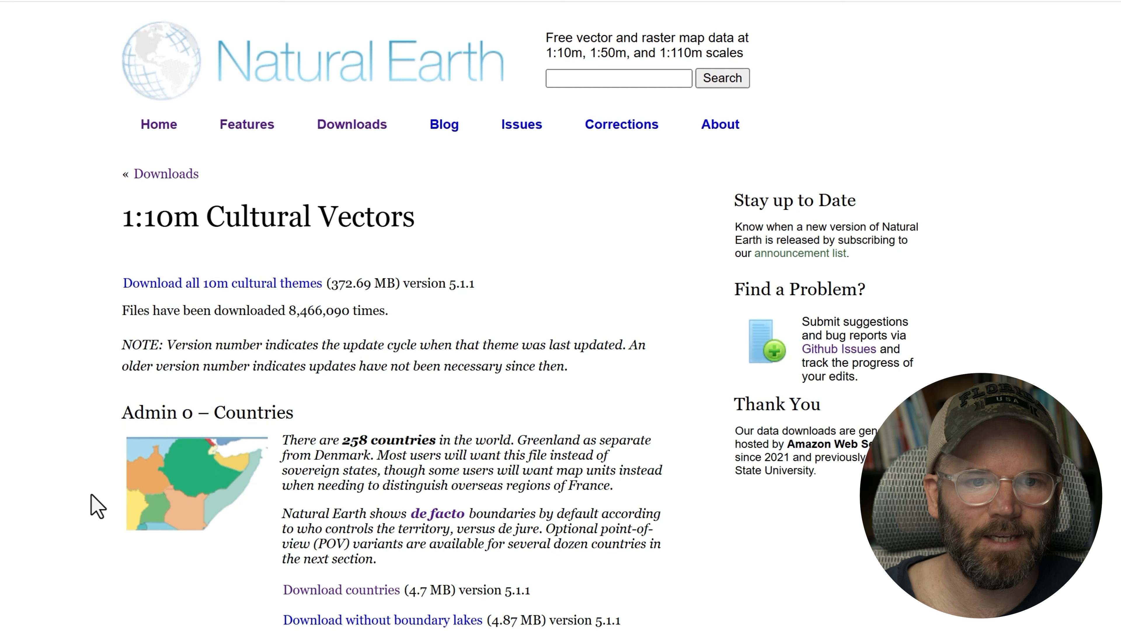
scroll(97, 508, "down", 4)
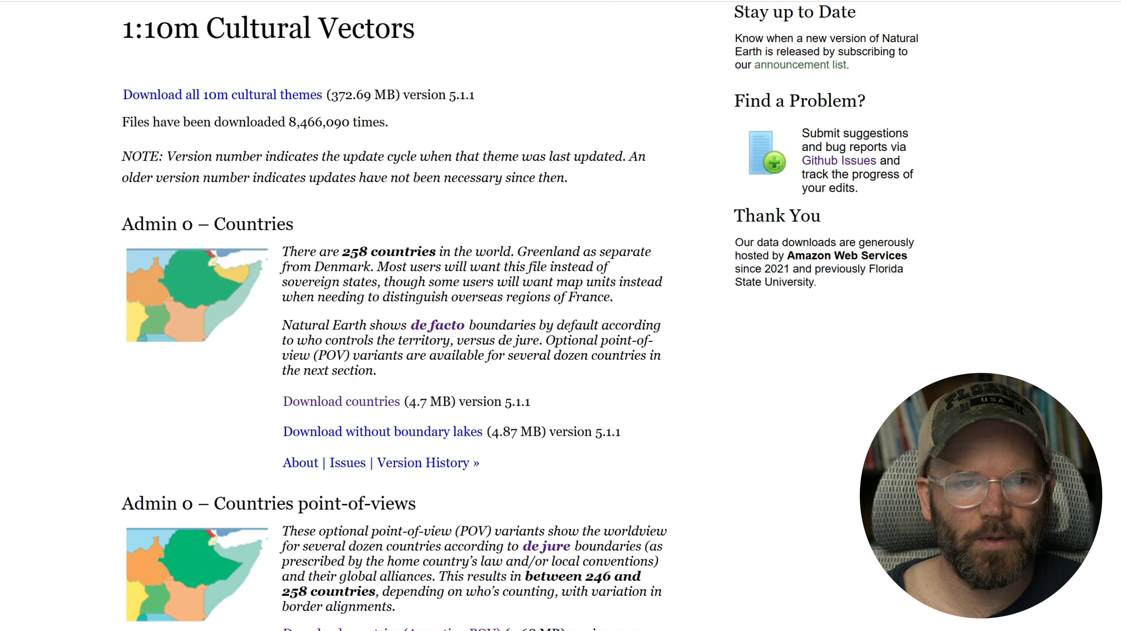
scroll(393, 316, "down", 2)
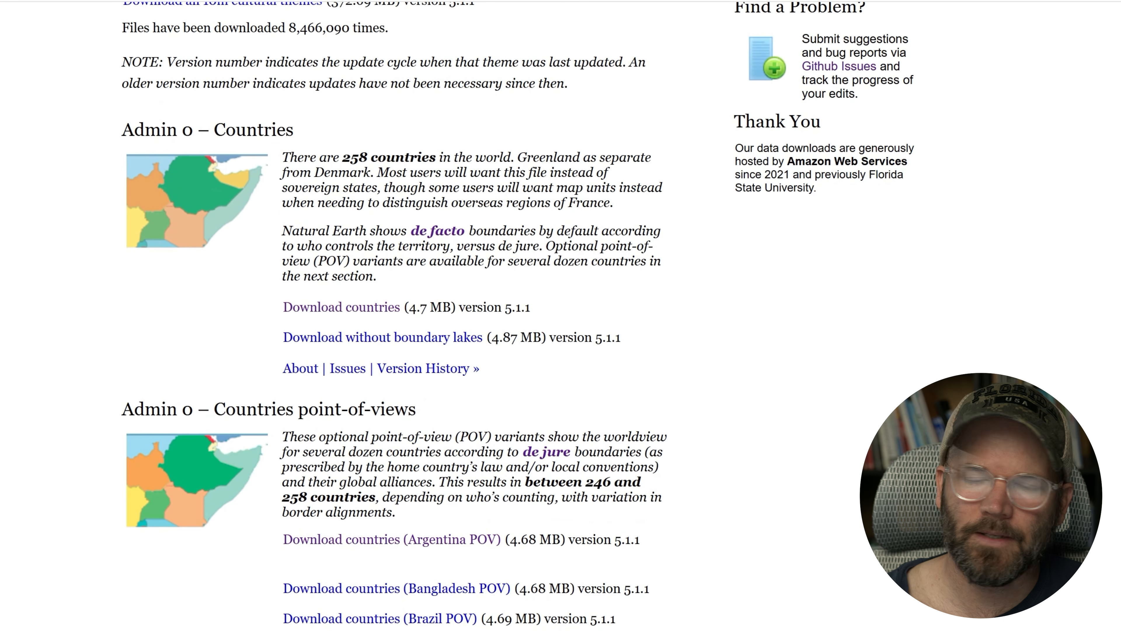
scroll(393, 316, "down", 20)
scroll(362, 391, "down", 16)
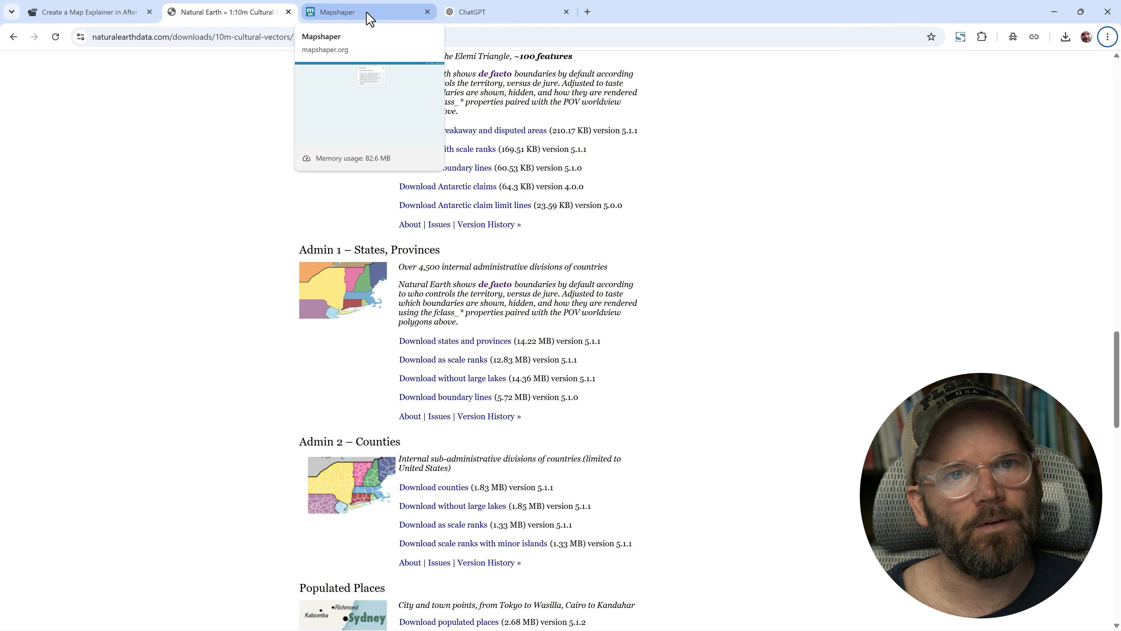
- Import the ne_10m_admin_1_states_provinces.zip file into Mapshaper from the file explorer
left_click(369, 19)
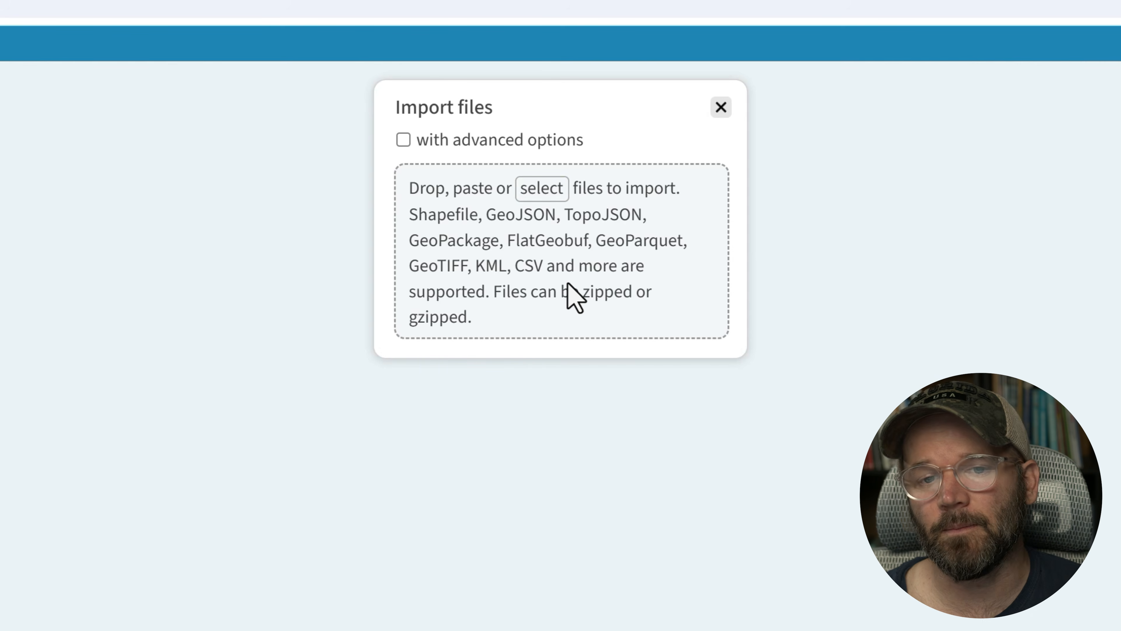
key("alt+Tab")
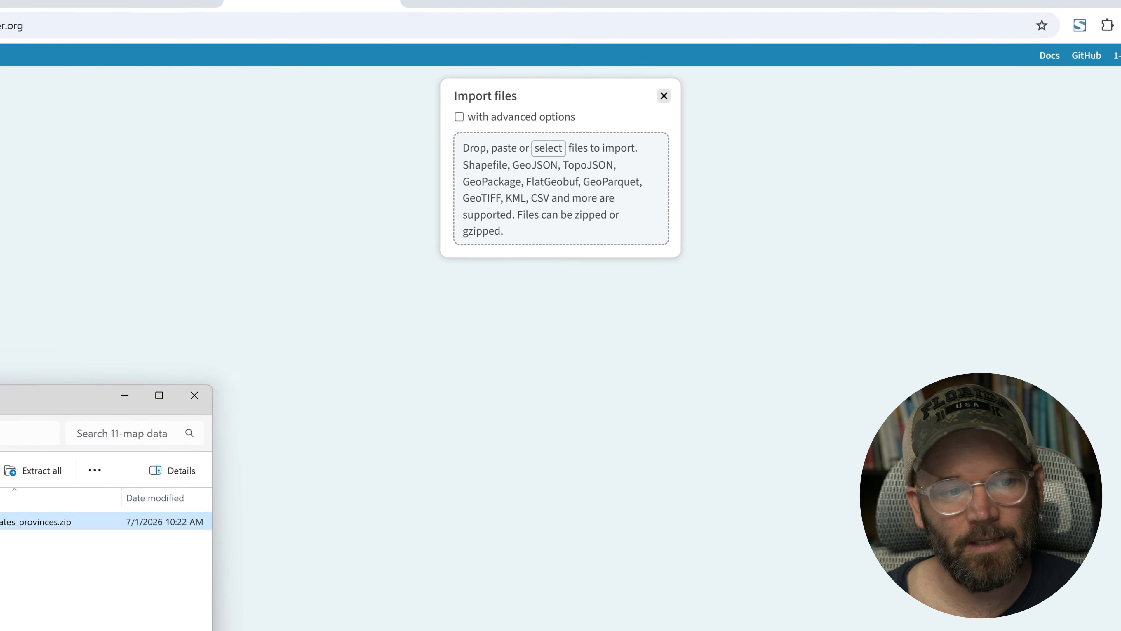
left_click_drag(0, 525, 0, 551)
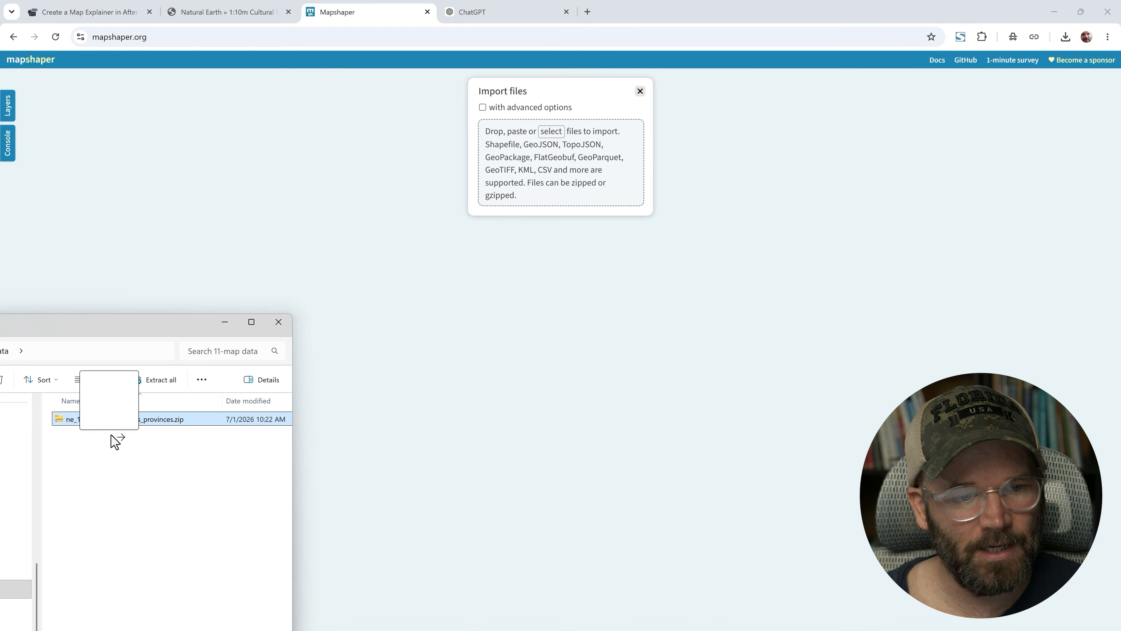
left_click_drag(116, 441, 552, 350)
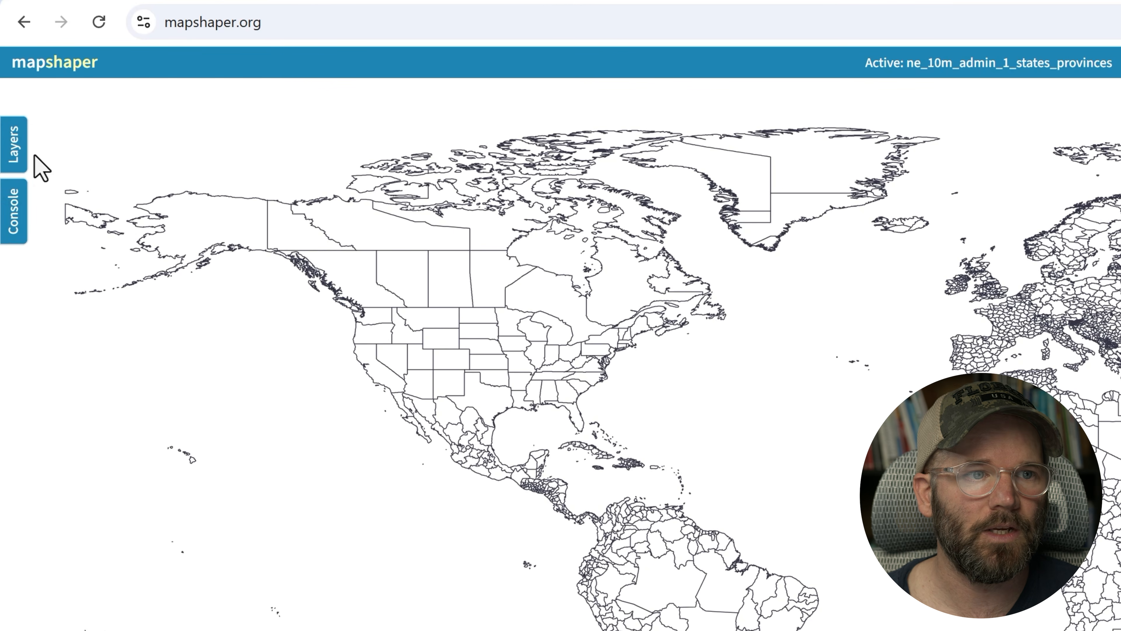
- Open the ne_10m_admin_1_states_provinces layer's info and review its attribute fields, then close the info
left_click(17, 144)
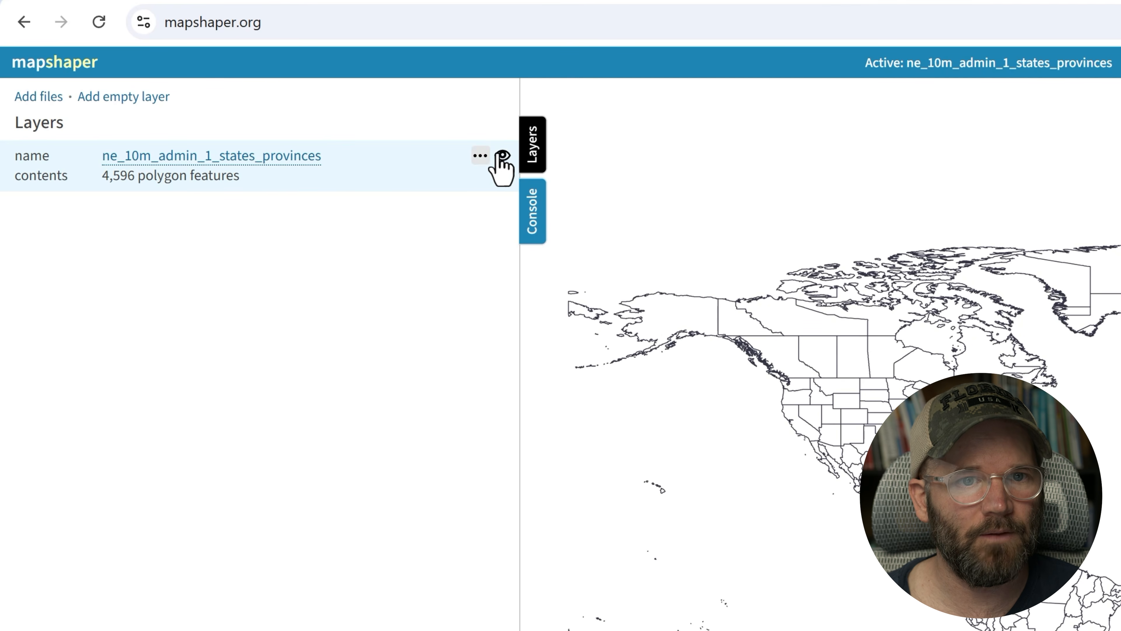
left_click(479, 155)
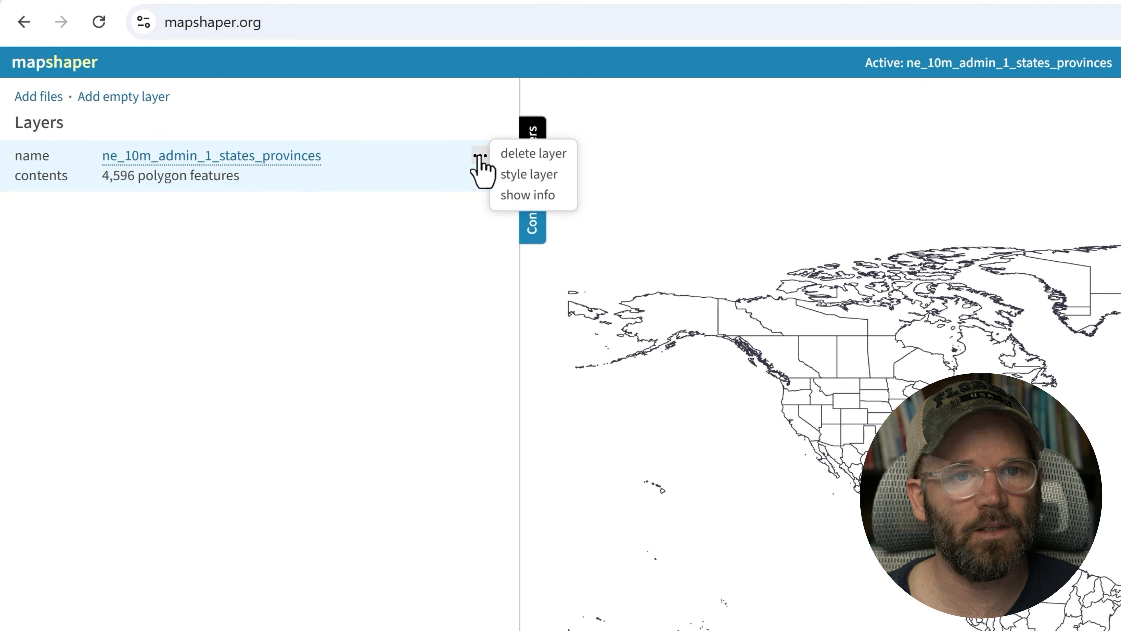
left_click(508, 196)
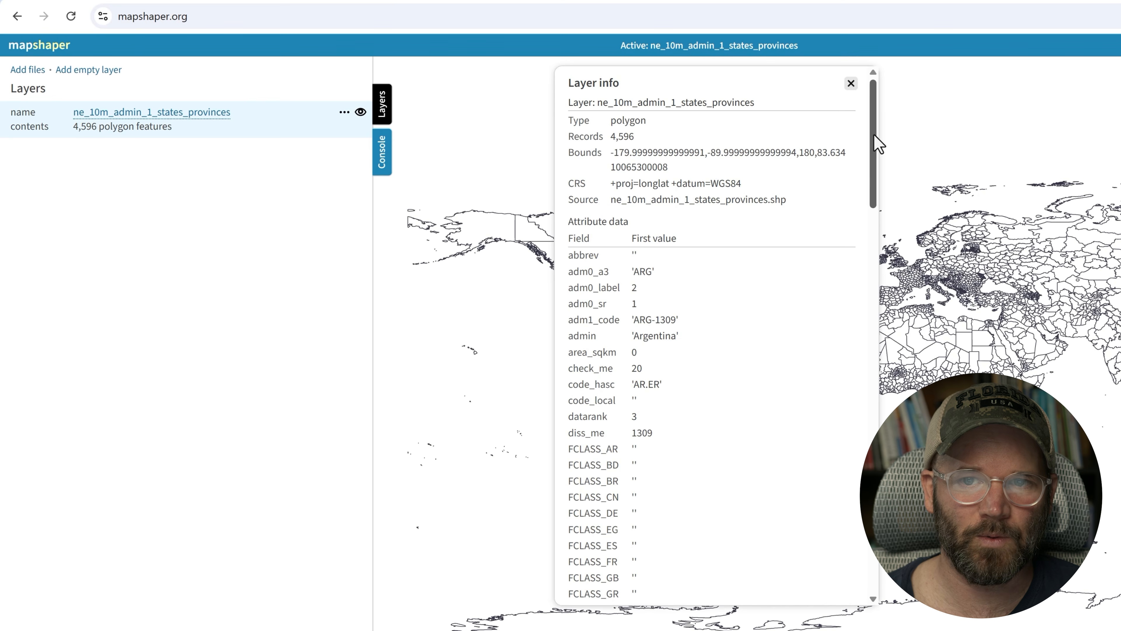
scroll(875, 140, "down", 5)
left_click_drag(874, 184, 880, 131)
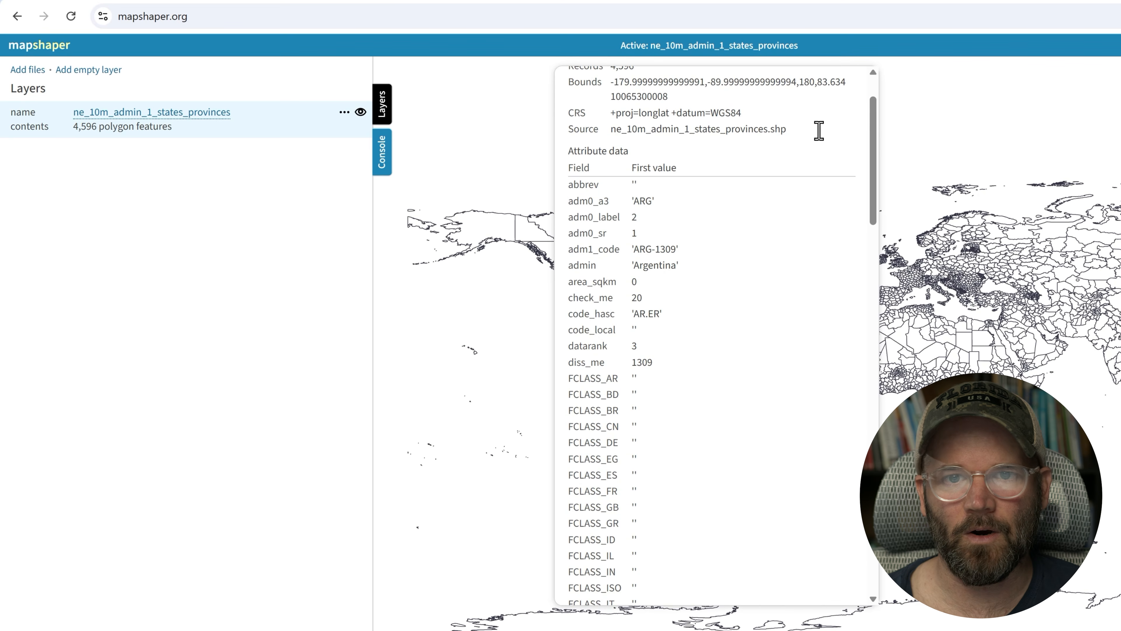
scroll(594, 221, "up", 2)
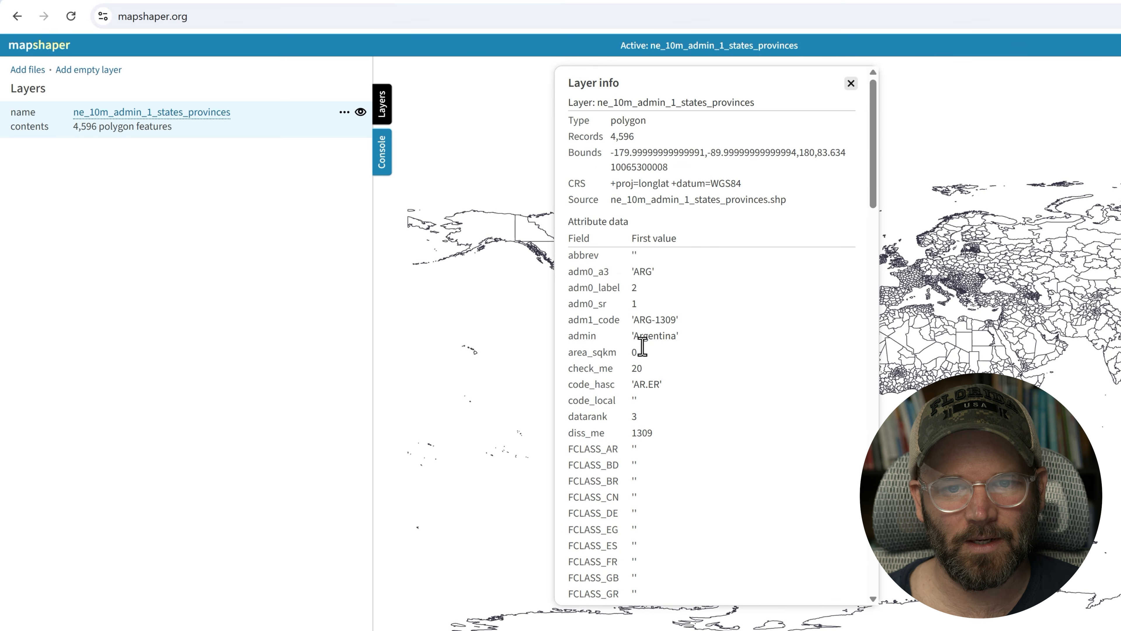
mouse_move(876, 148)
left_mouse_down()
mouse_move(863, 238)
mouse_move(863, 148)
left_mouse_up()
left_click(850, 83)
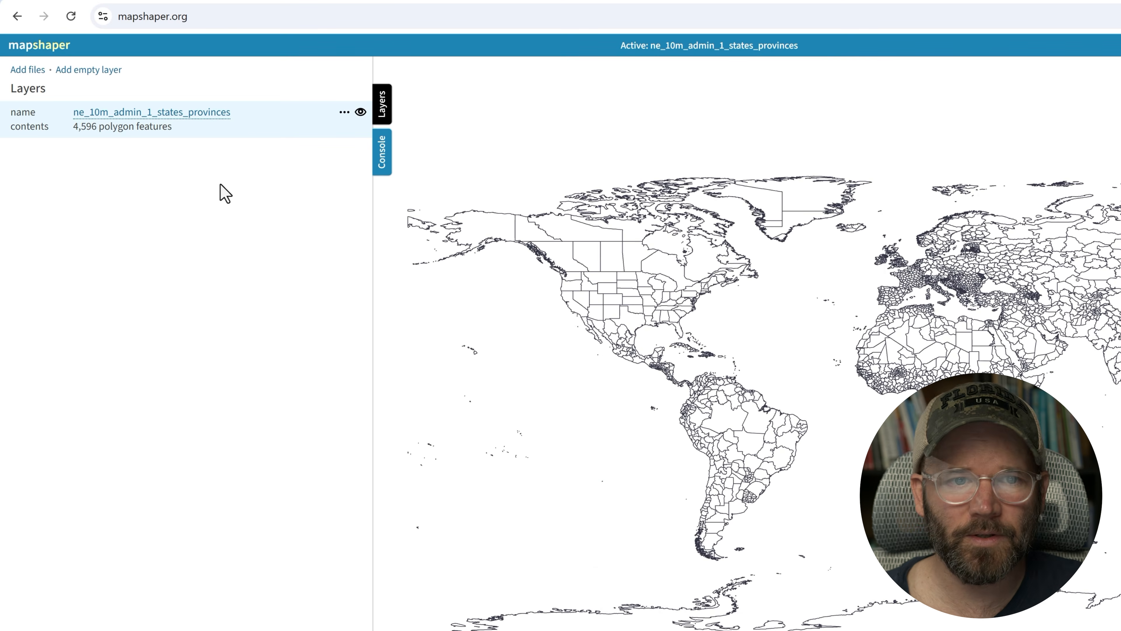
- Open the Mapshaper console and run the tips command
left_click(383, 106)
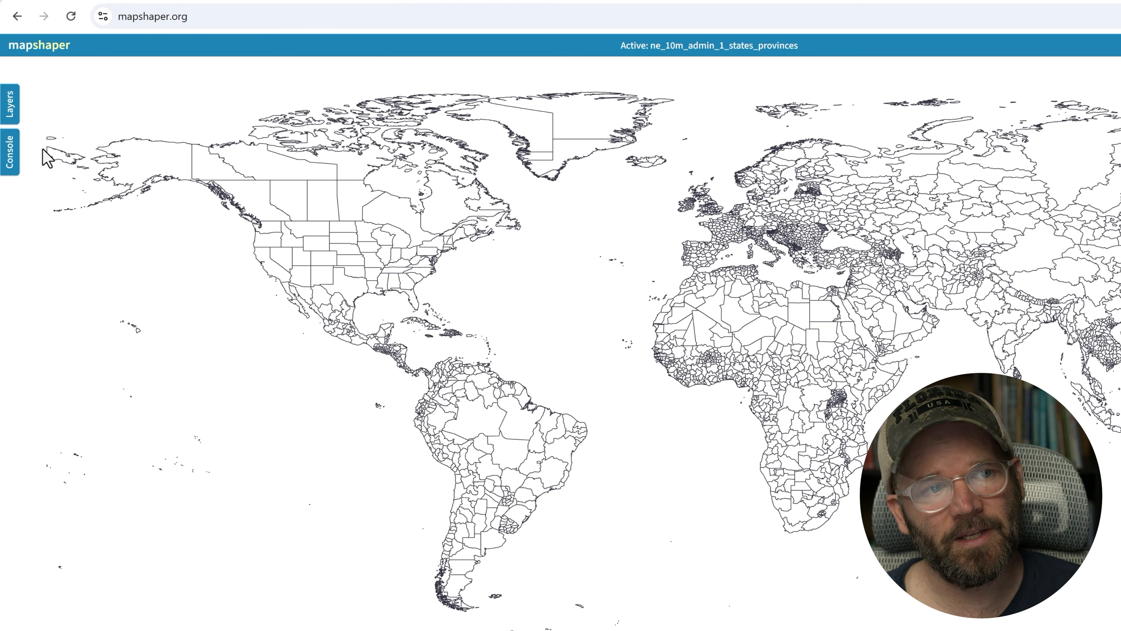
left_click(9, 152)
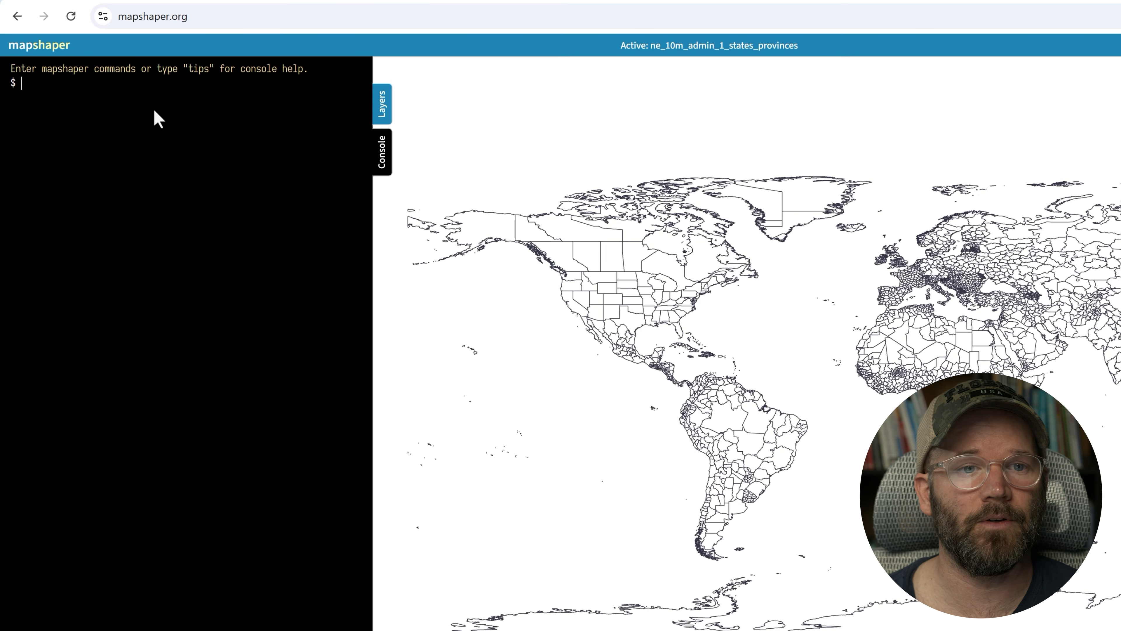
type("tips")
key("Return")
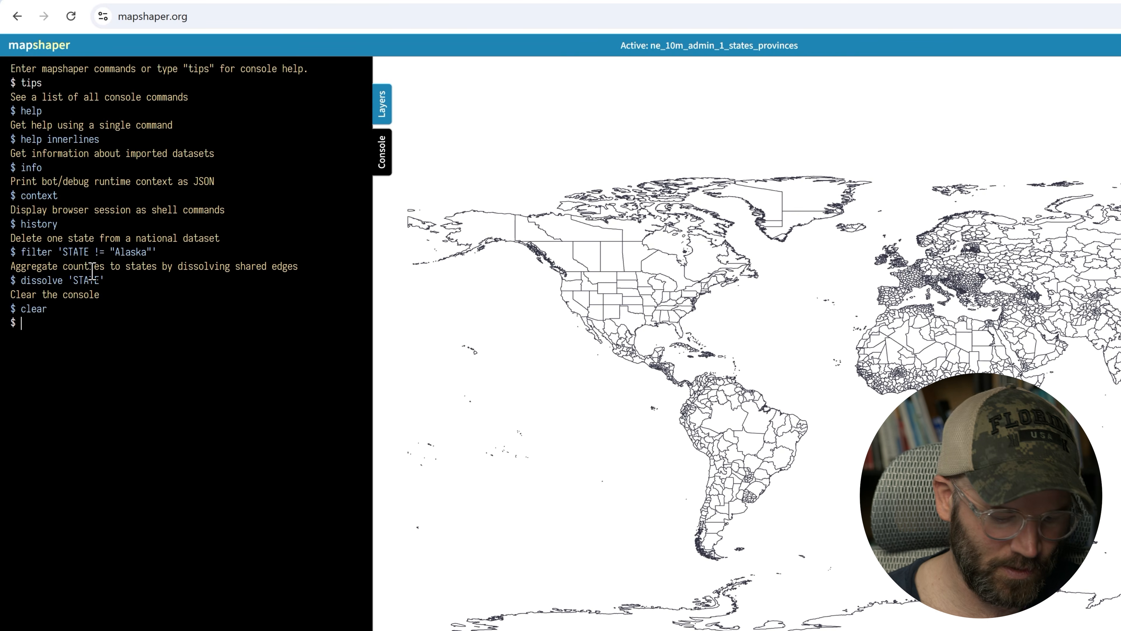
- Run the help command and browse the list of available console commands
type("elp")
key("Return")
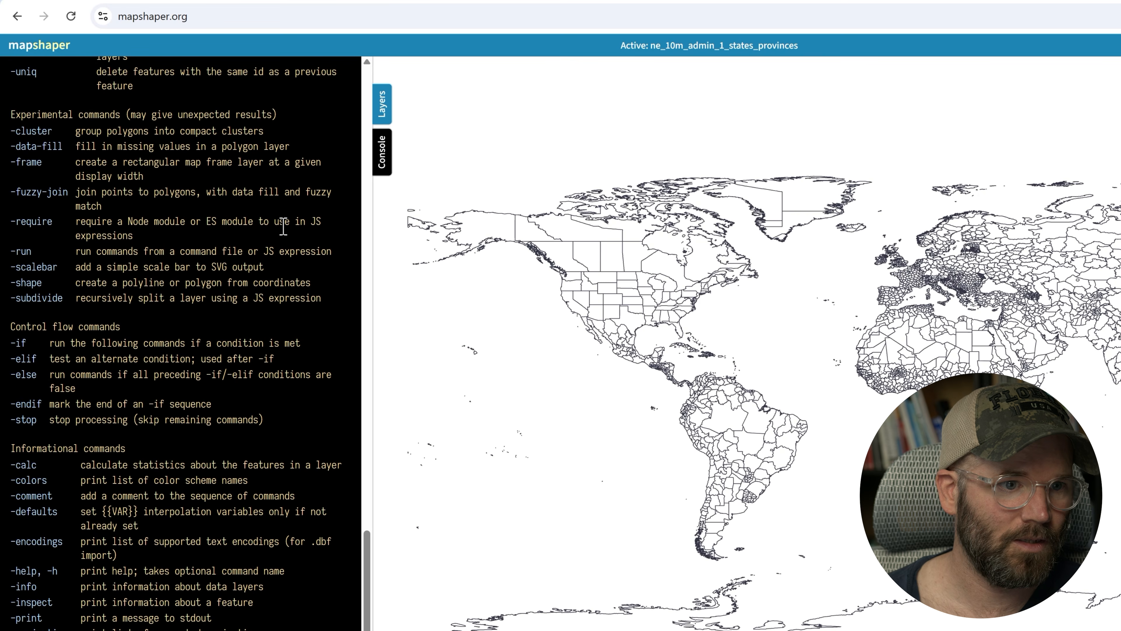
scroll(125, 234, "up", 15)
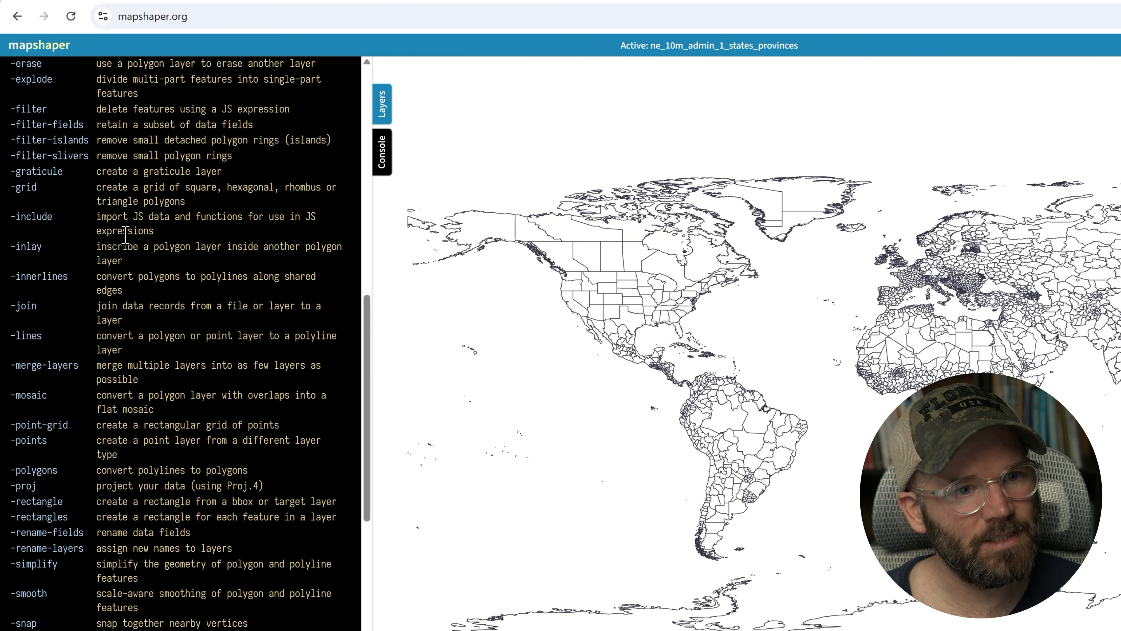
scroll(125, 234, "up", 12)
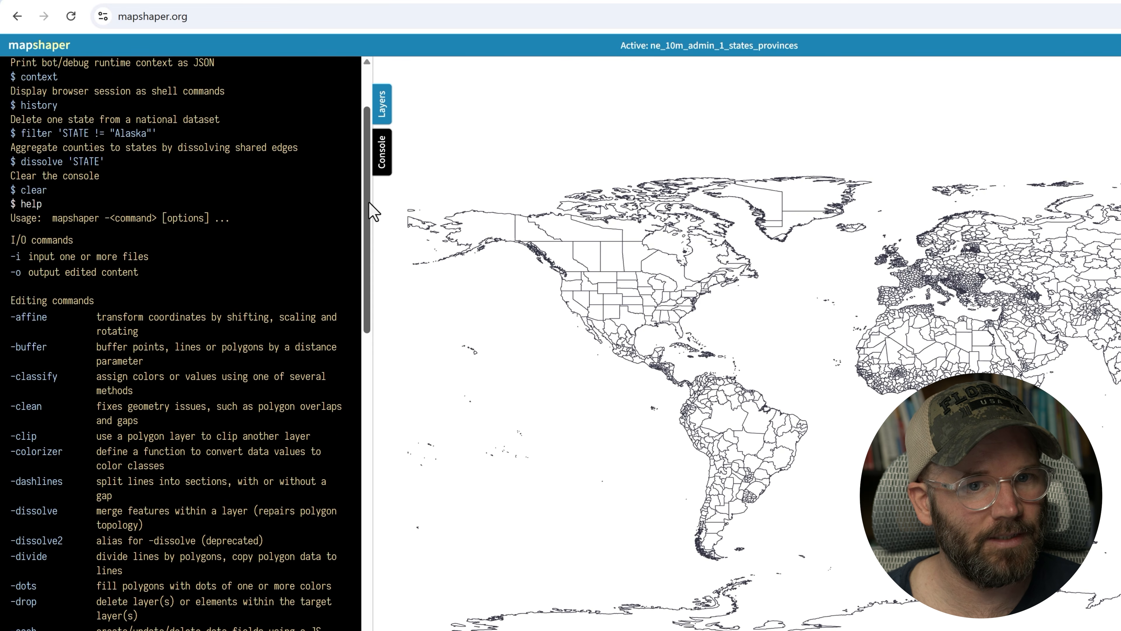
scroll(372, 211, "down", 2)
scroll(370, 213, "up", 5)
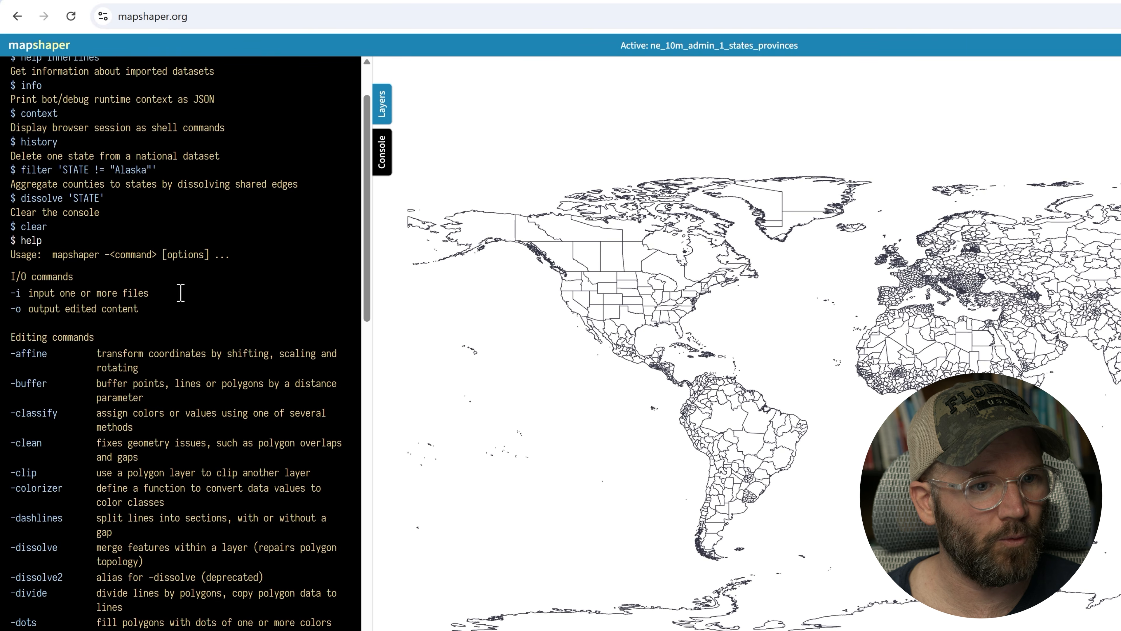
left_click_drag(368, 192, 375, 498)
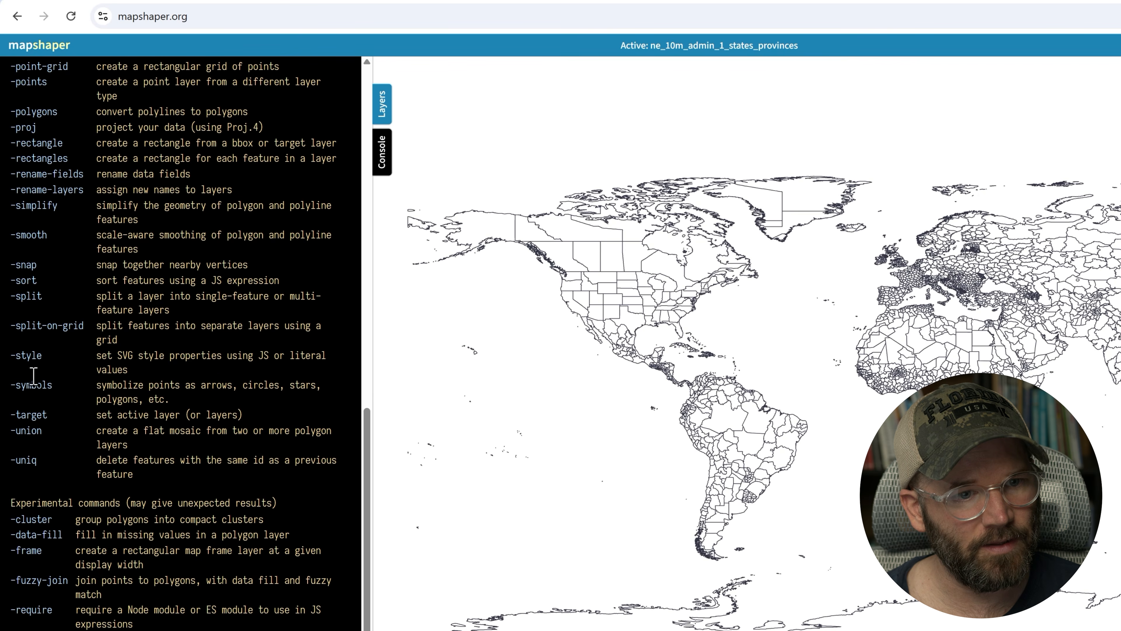
scroll(31, 362, "up", 10)
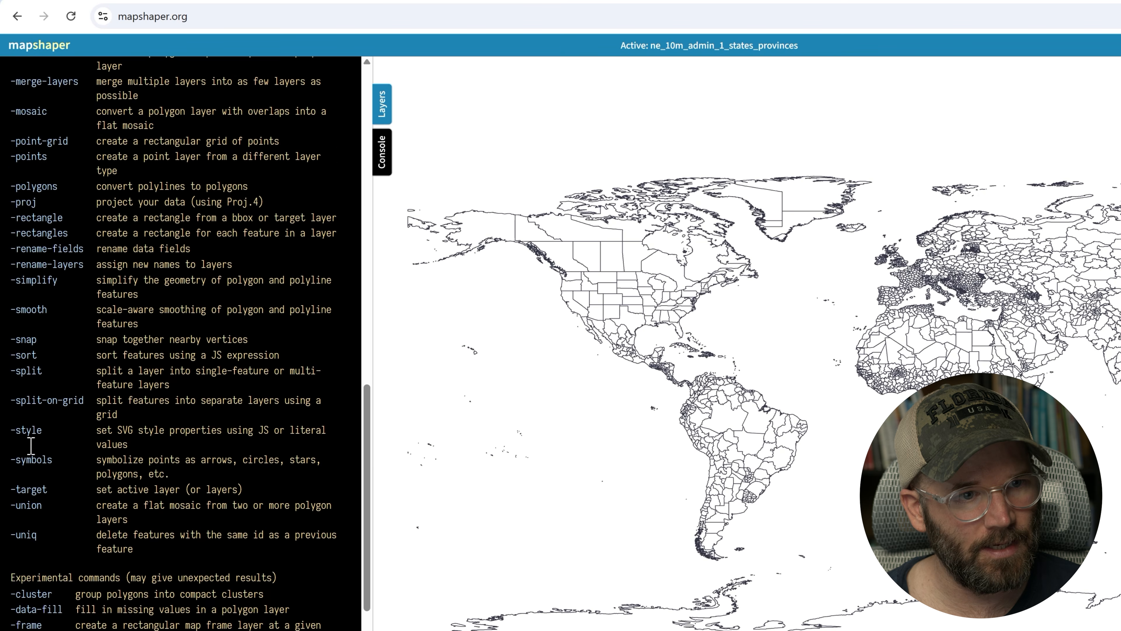
scroll(30, 354, "up", 3)
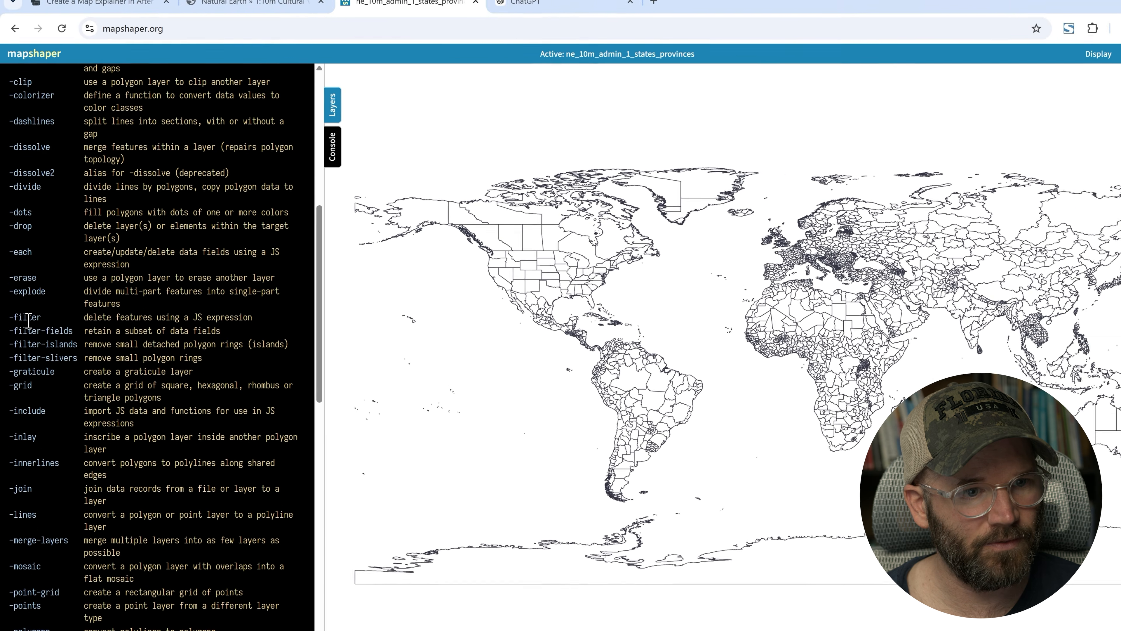
scroll(29, 321, "down", 15)
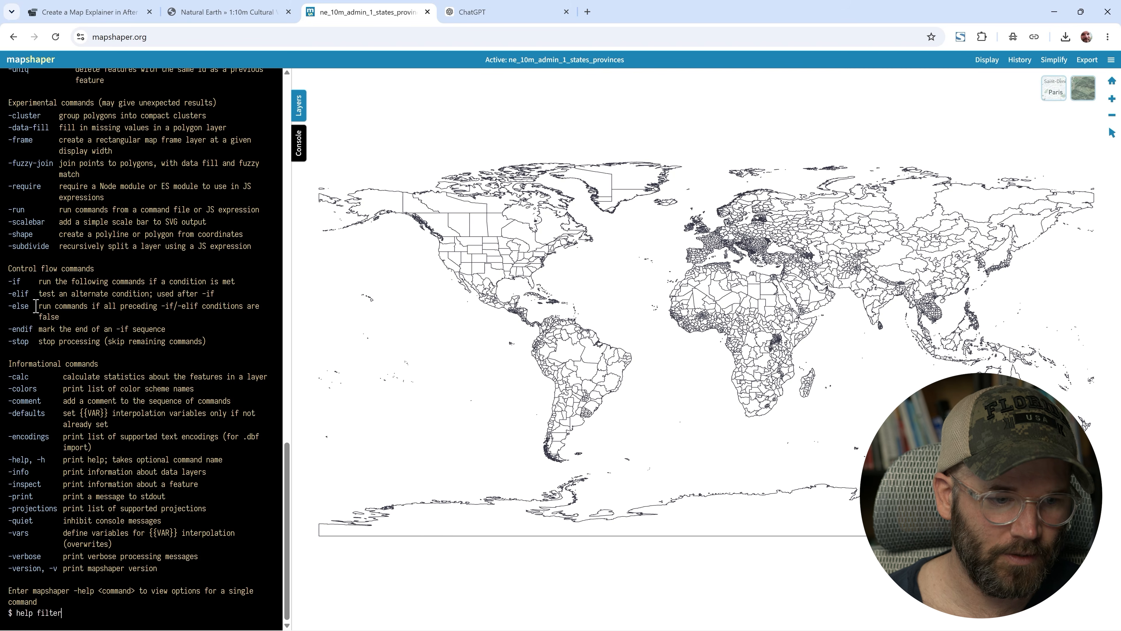
- Run help filter and read the filter command's options and example
key("Return")
scroll(127, 443, "up", 3)
scroll(130, 445, "down", 2)
scroll(129, 446, "down", 1)
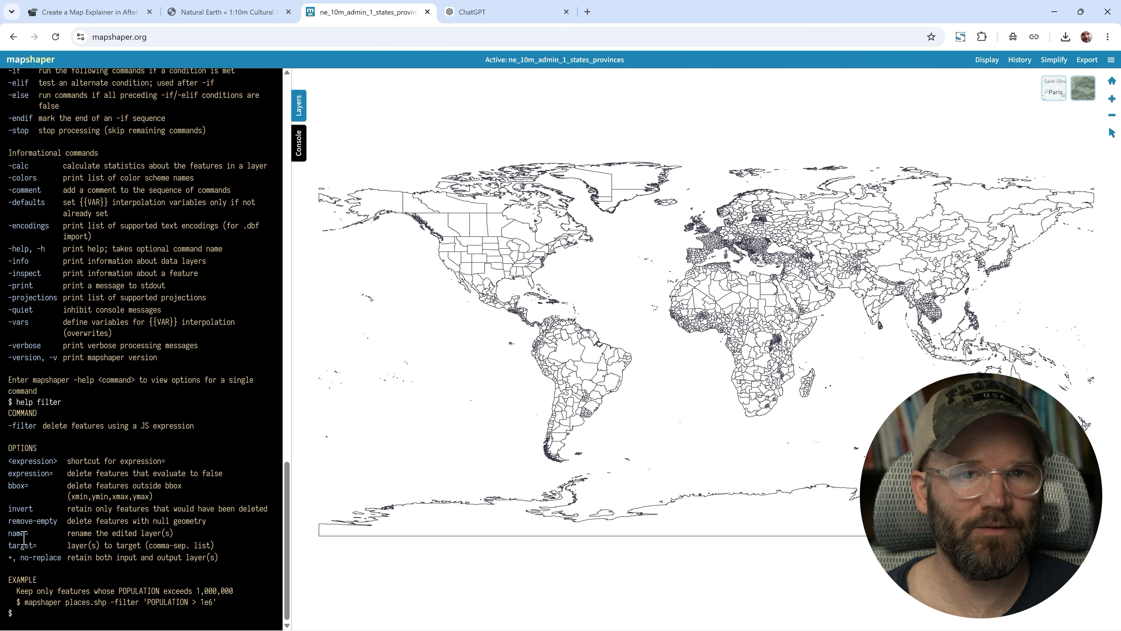
- Switch to ChatGPT and ask: "i'm using natural earth data states and provinces in mapshaper, and i want to see just the united states"
left_click(493, 13)
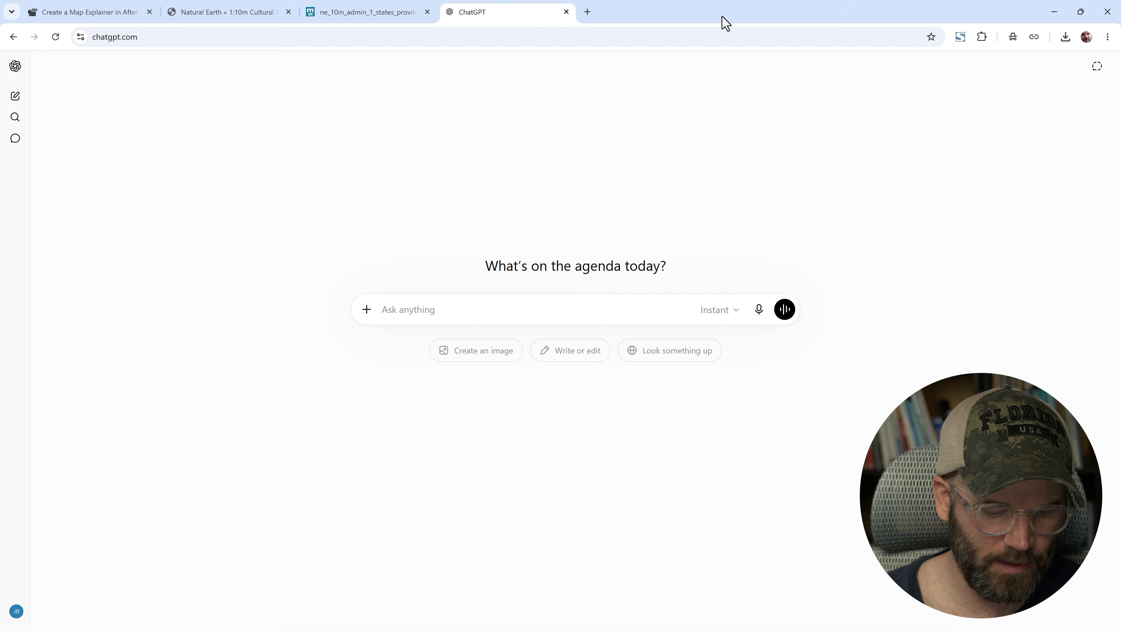
type("i'm usin")
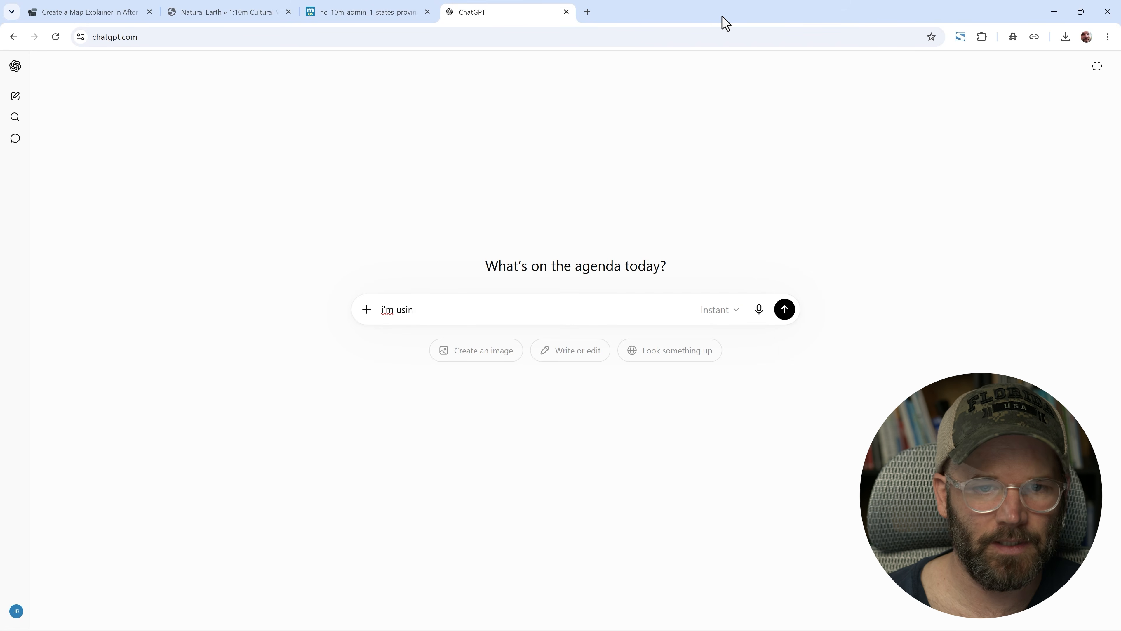
type("g natural earth ")
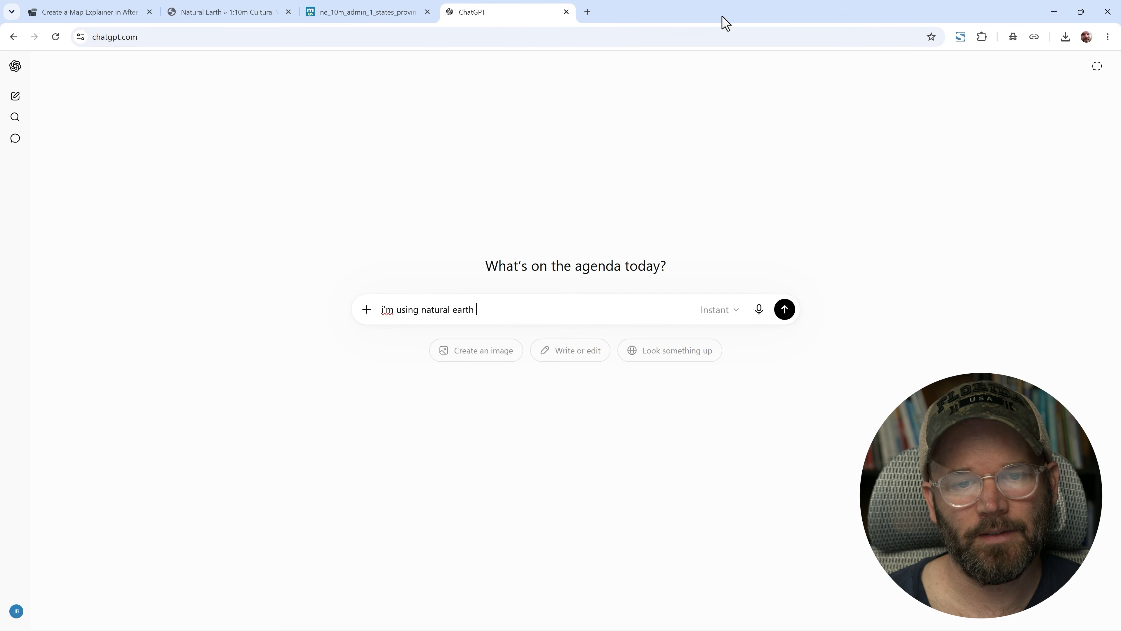
type("data states an")
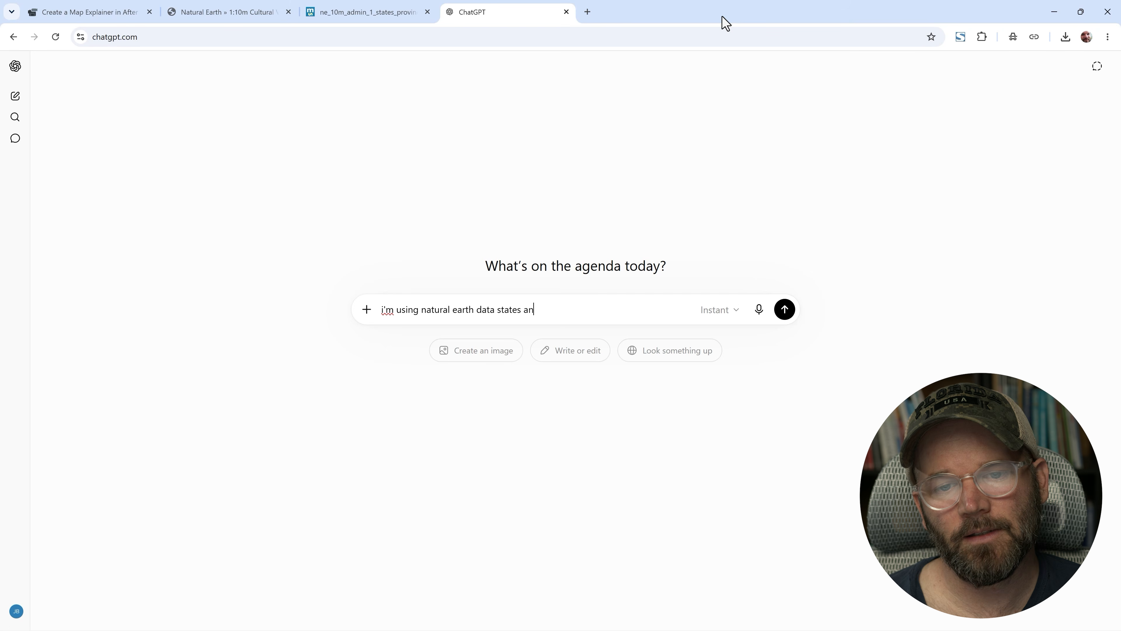
type("d provinces in map")
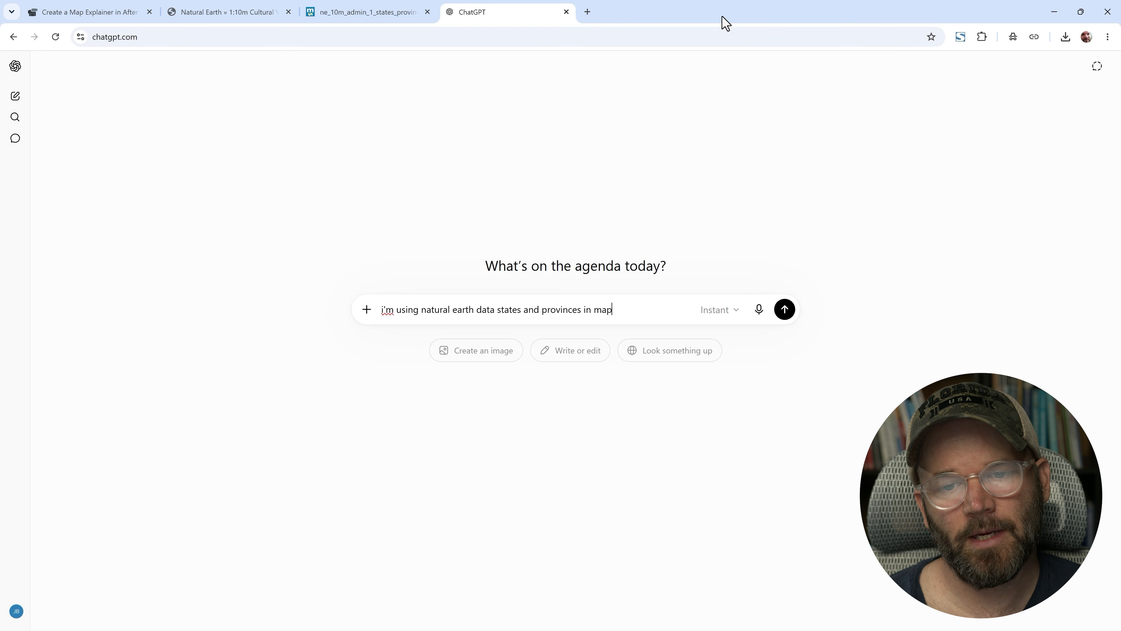
type("shaper, and i")
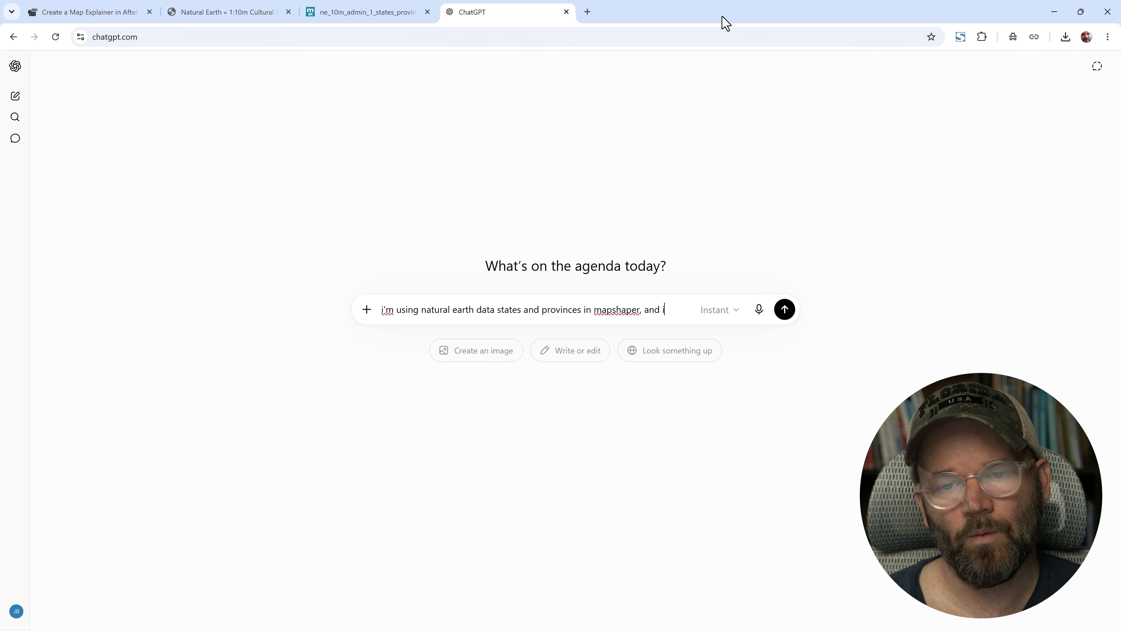
type(" want to see just ")
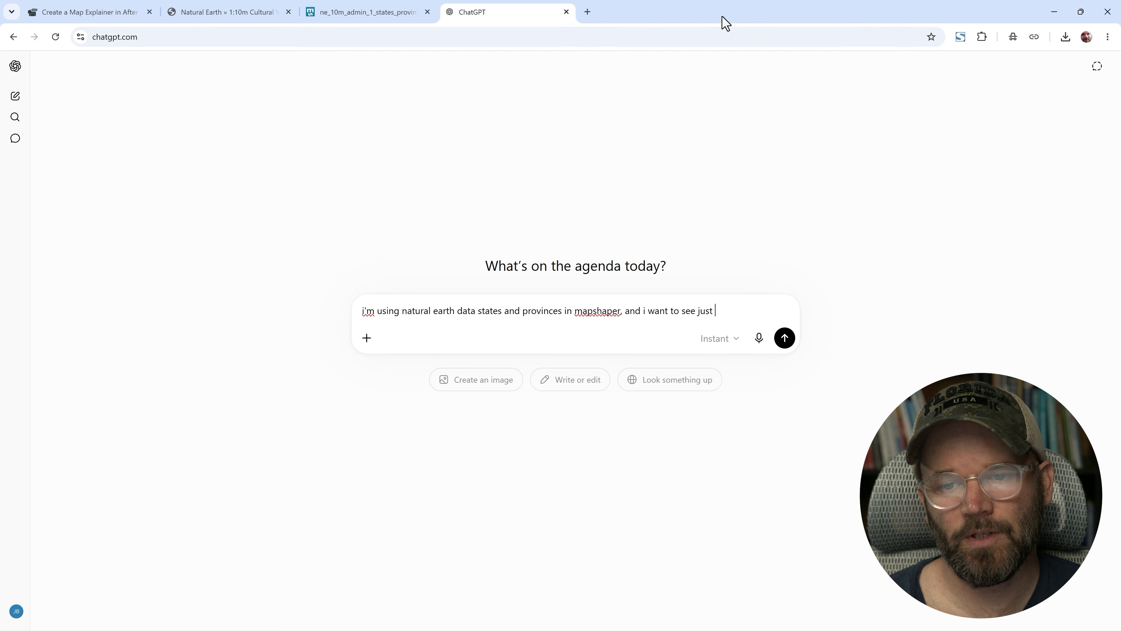
type("the united st")
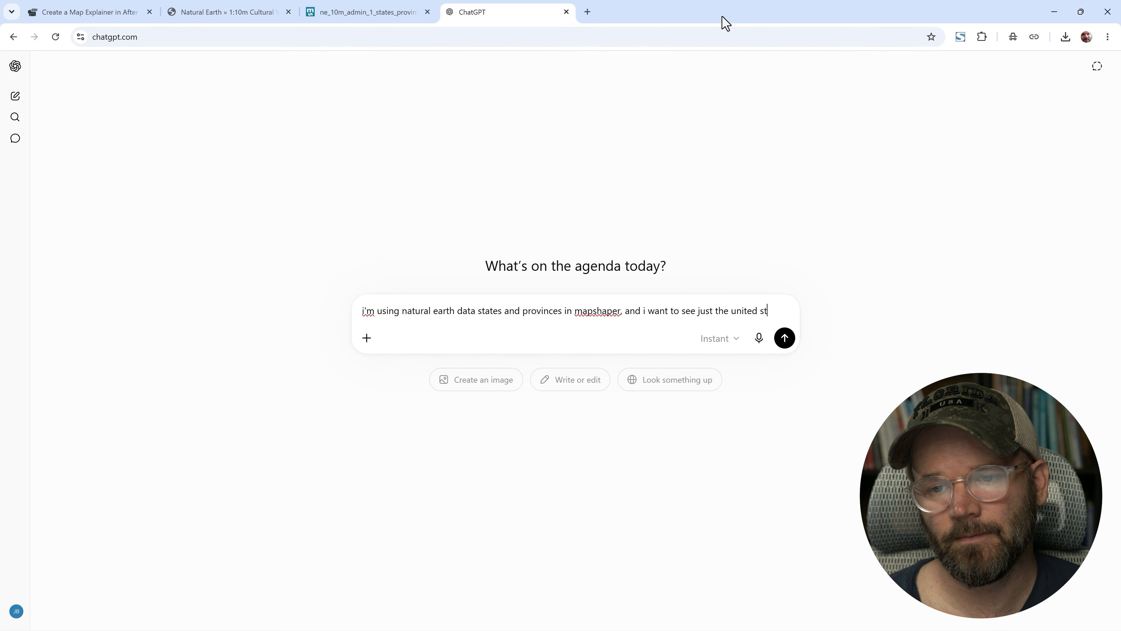
type("ates")
key("Return")
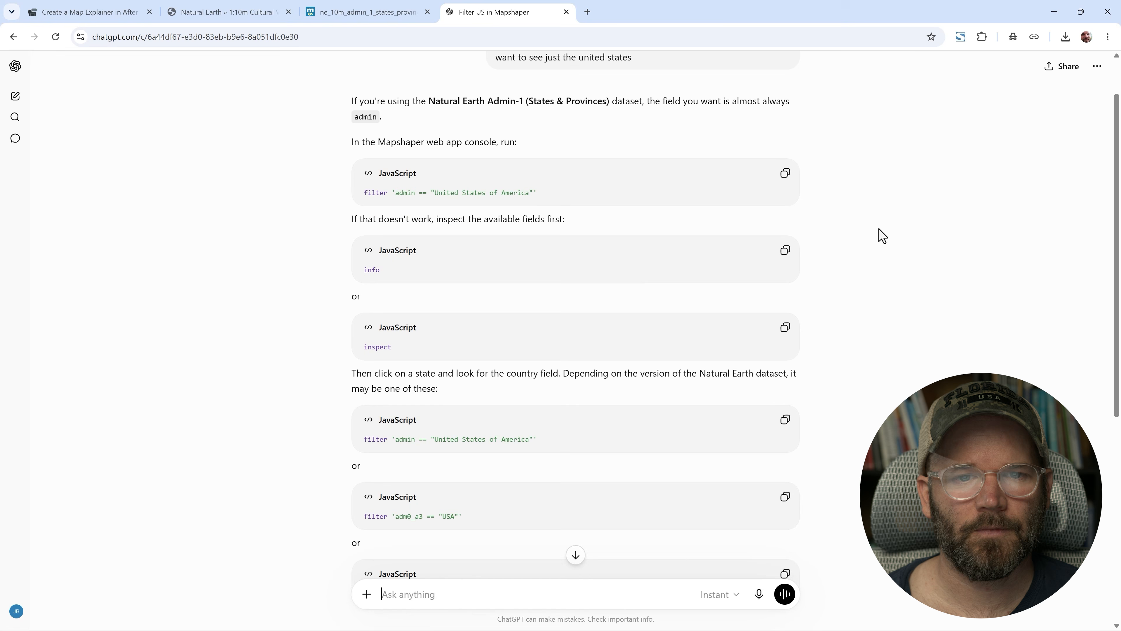
- Copy the suggested filter and run filter 'admin == "United States of America"' in the cleared Mapshaper console
scroll(880, 236, "up", 2)
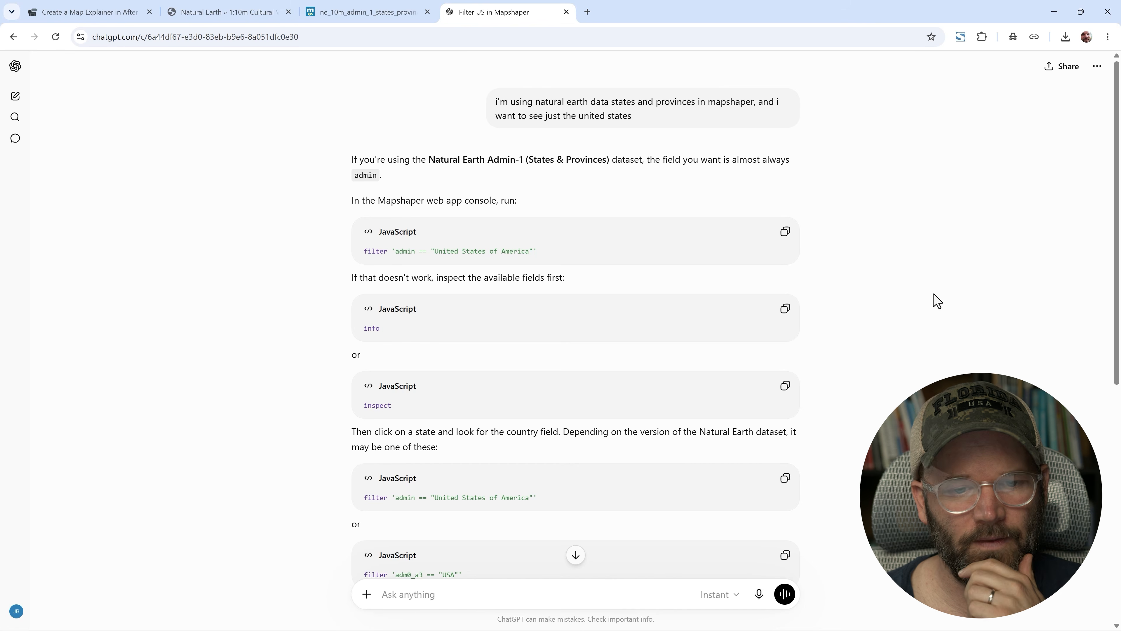
left_click(785, 231)
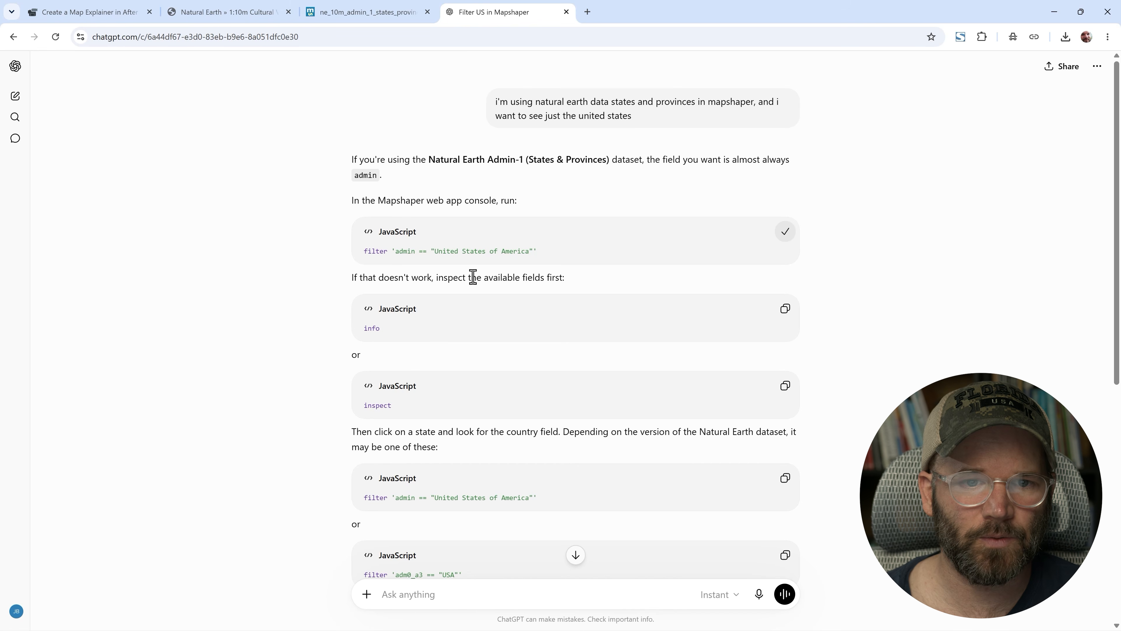
left_click(338, 12)
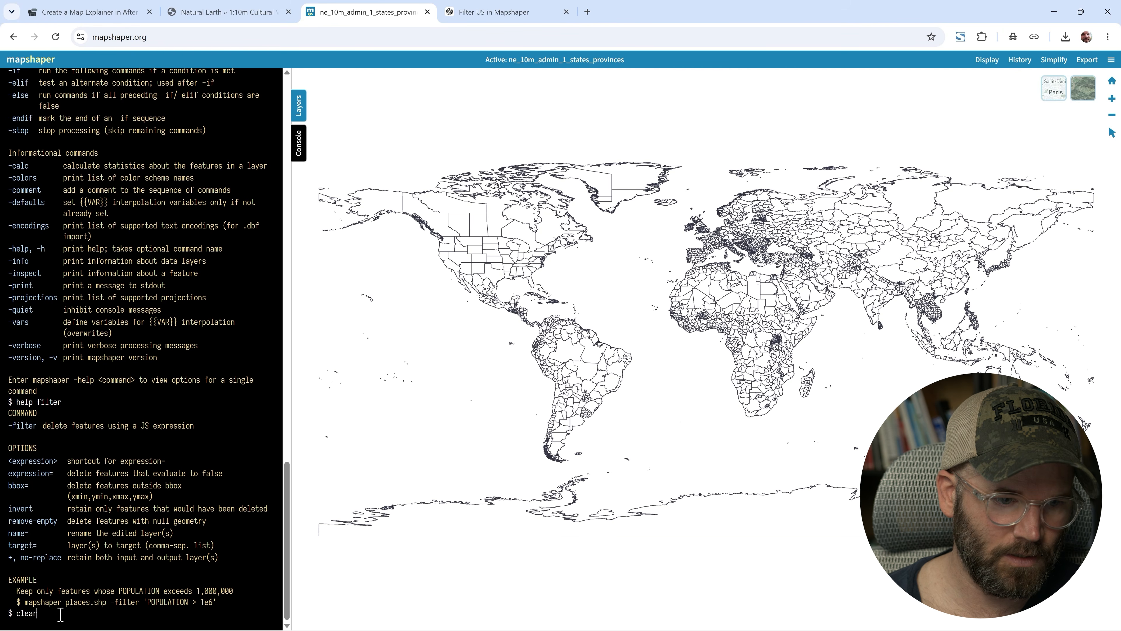
key("Return")
key("ctrl+v")
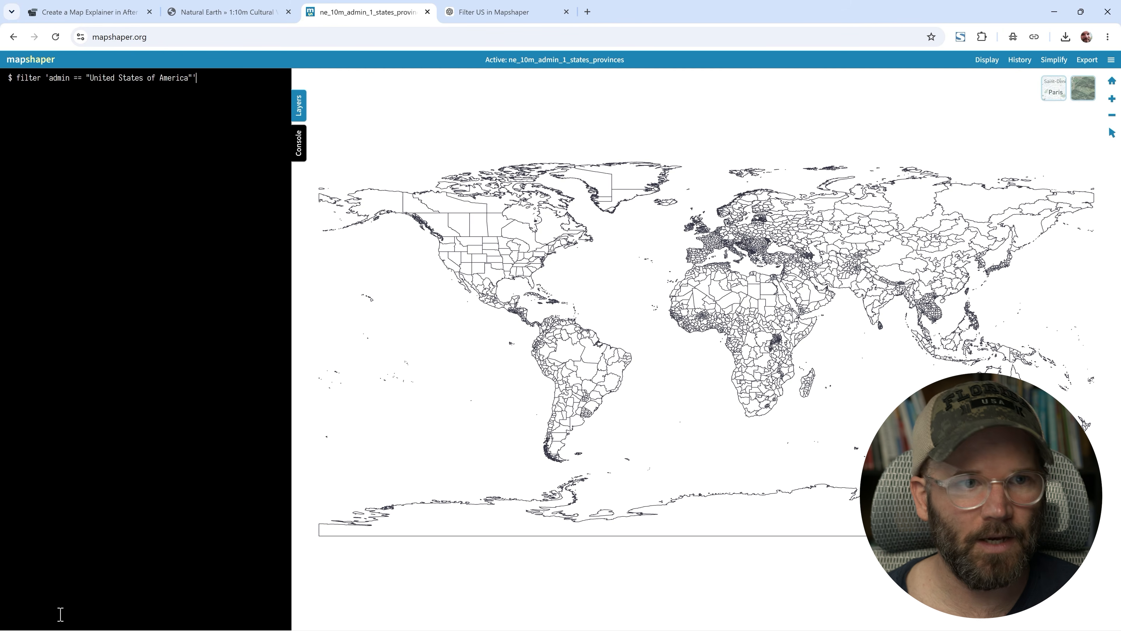
key("Return")
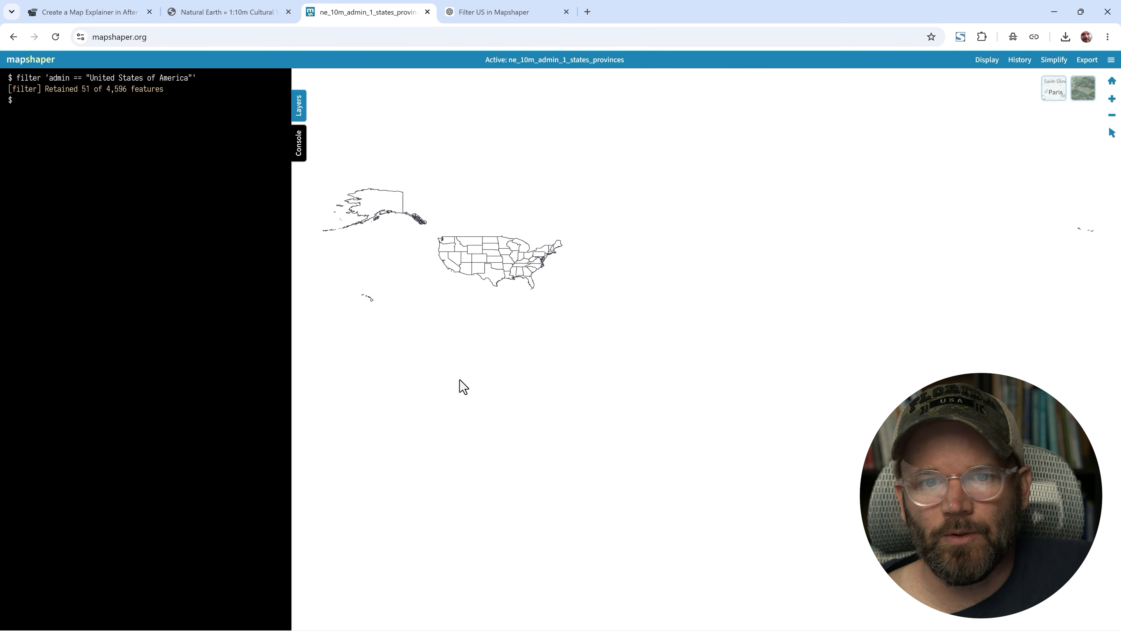
- Run the help command again to list the available console commands
left_click_drag(463, 387, 576, 425)
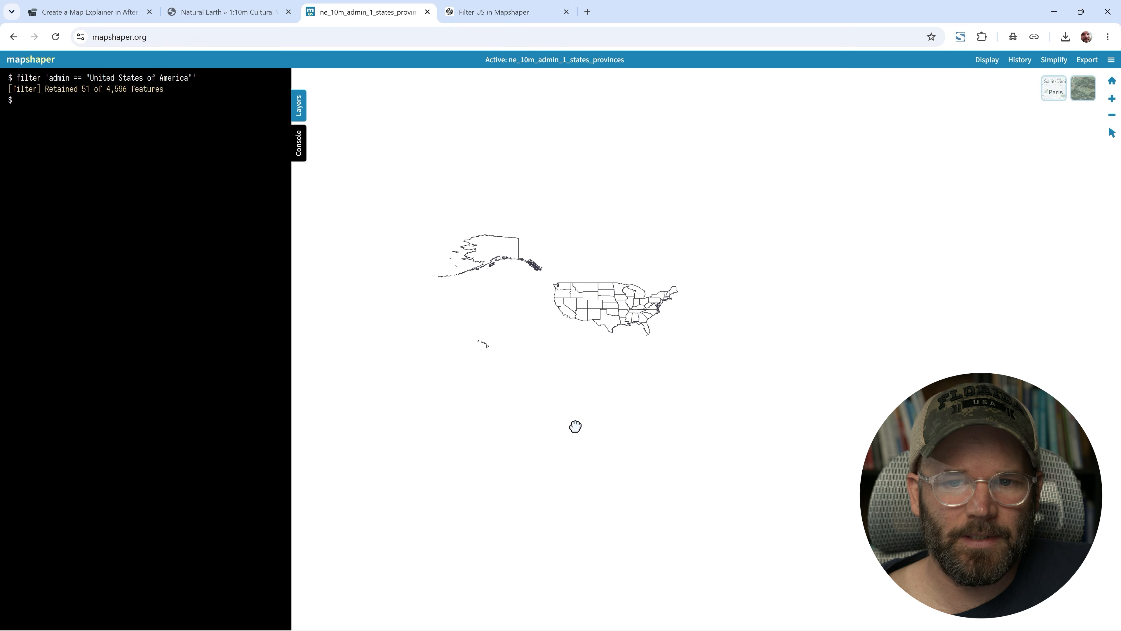
scroll(508, 295, "up", 3)
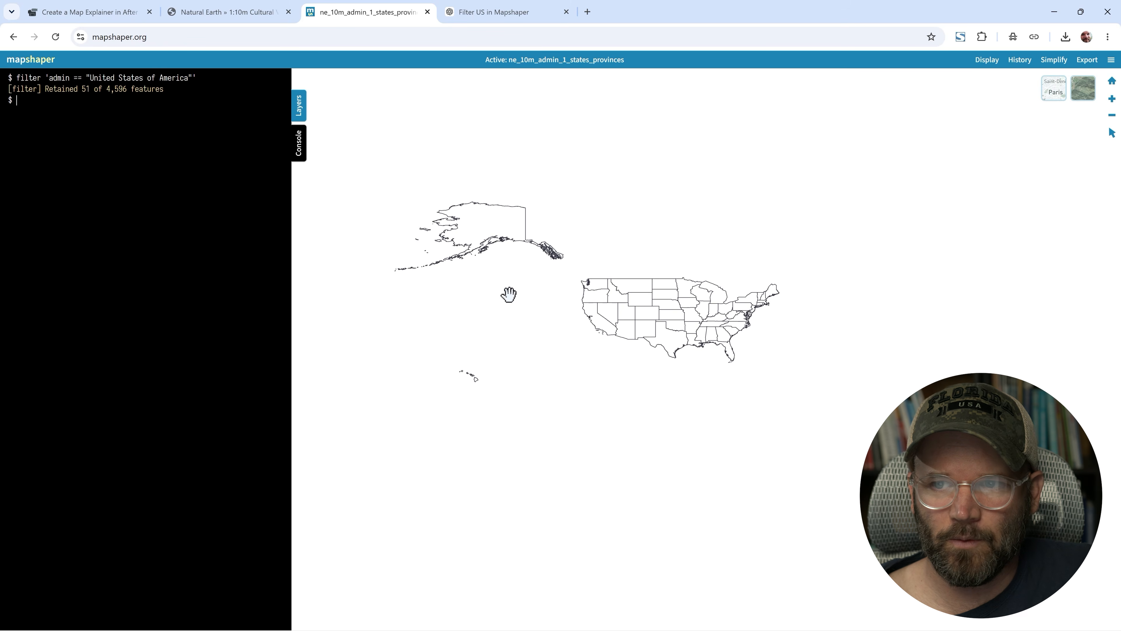
left_click_drag(508, 294, 514, 339)
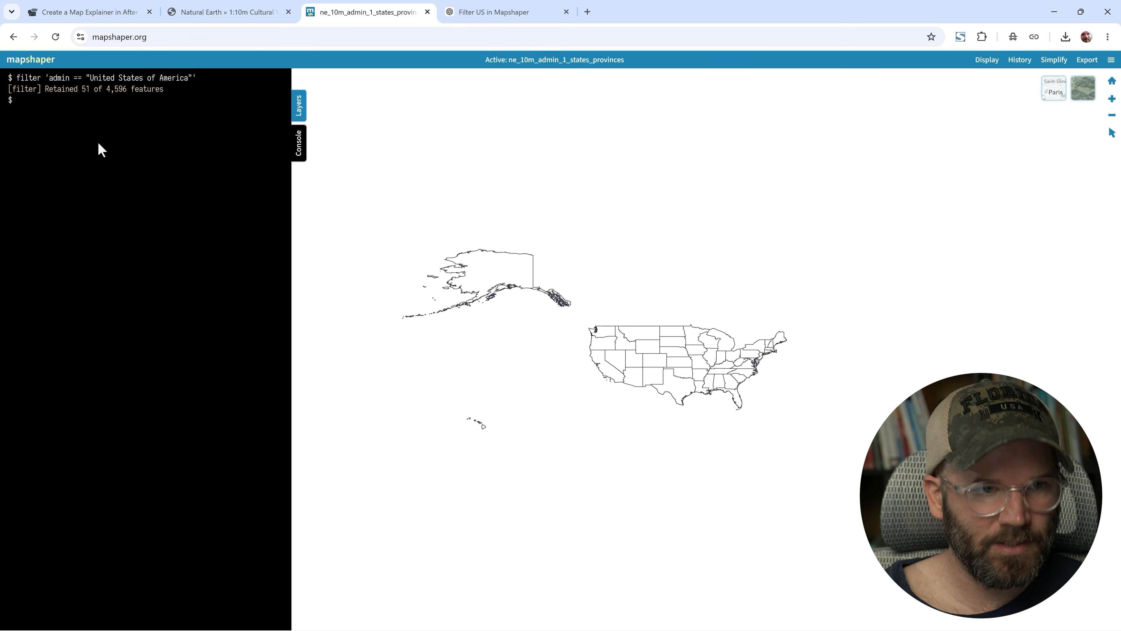
type("help")
key("Return")
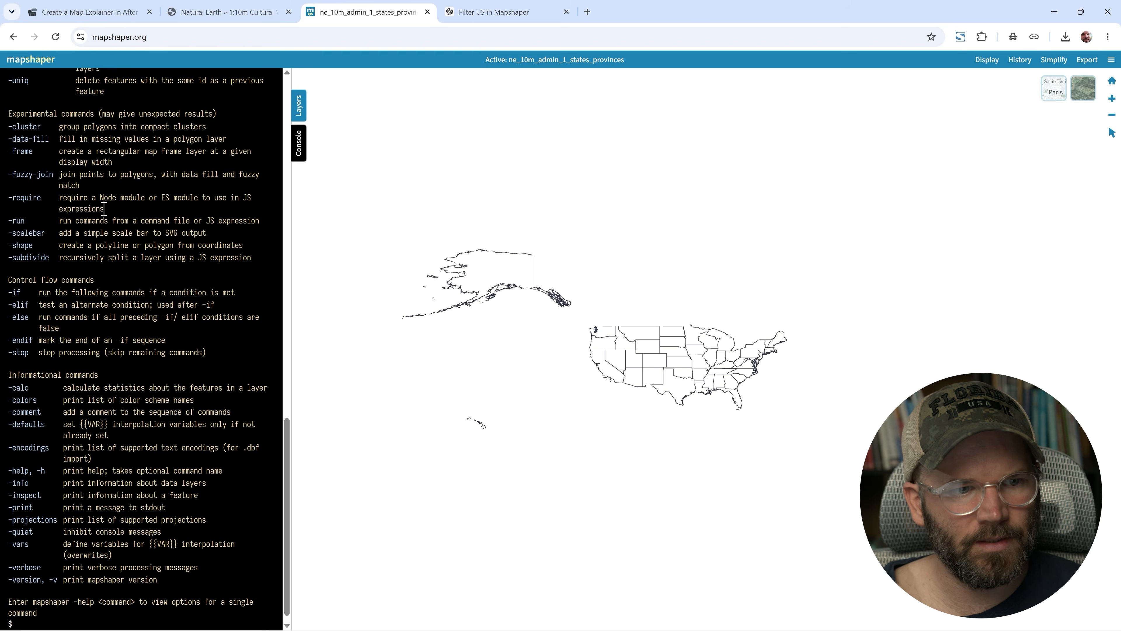
- Find the projections command in the help list, run projections, and scroll through the supported projections
scroll(115, 265, "up", 10)
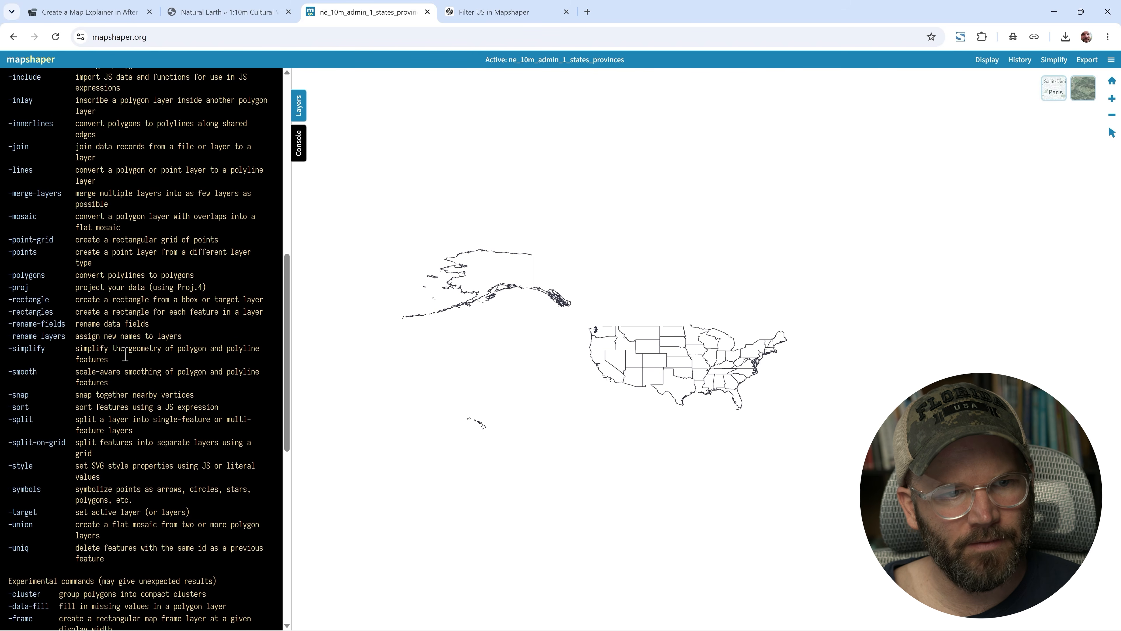
left_click_drag(12, 288, 28, 287)
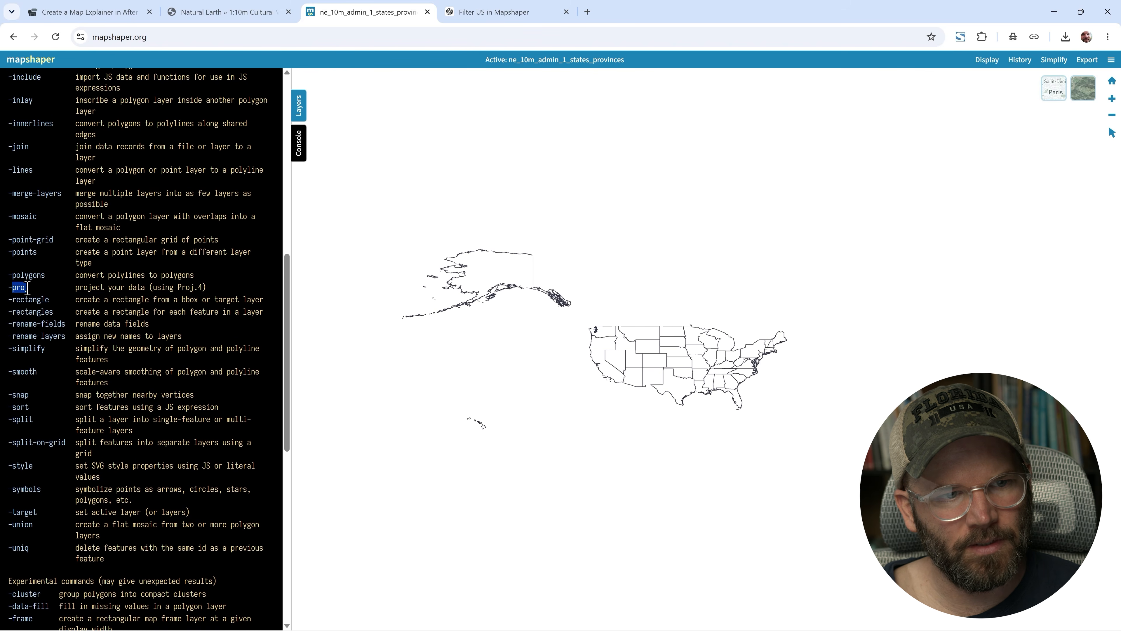
left_click(126, 349)
scroll(128, 357, "down", 10)
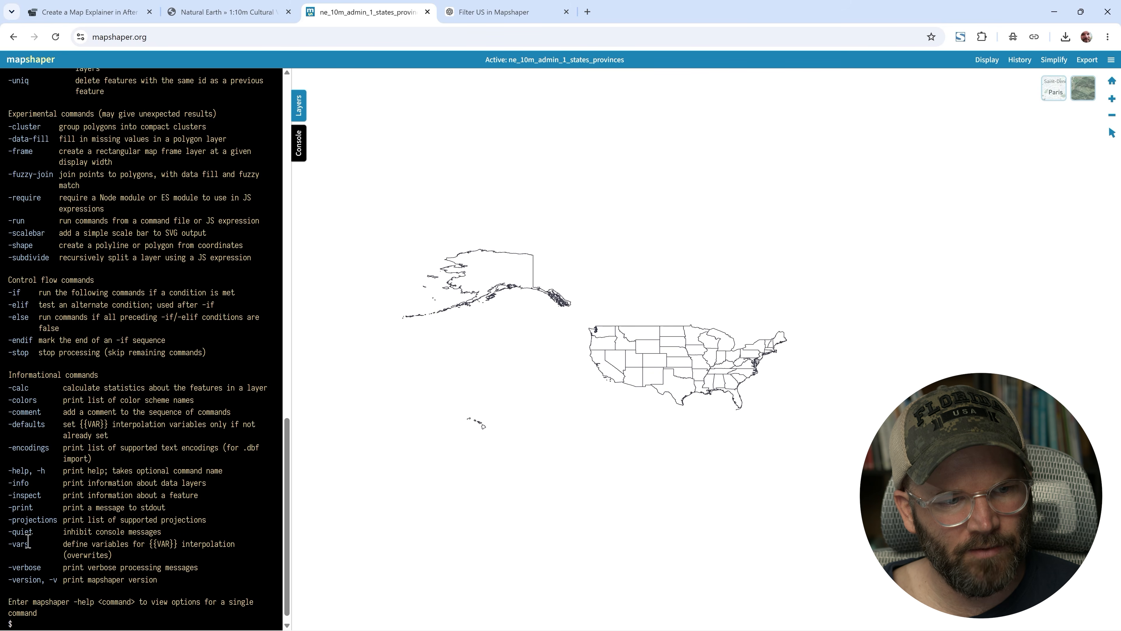
double_click(23, 518)
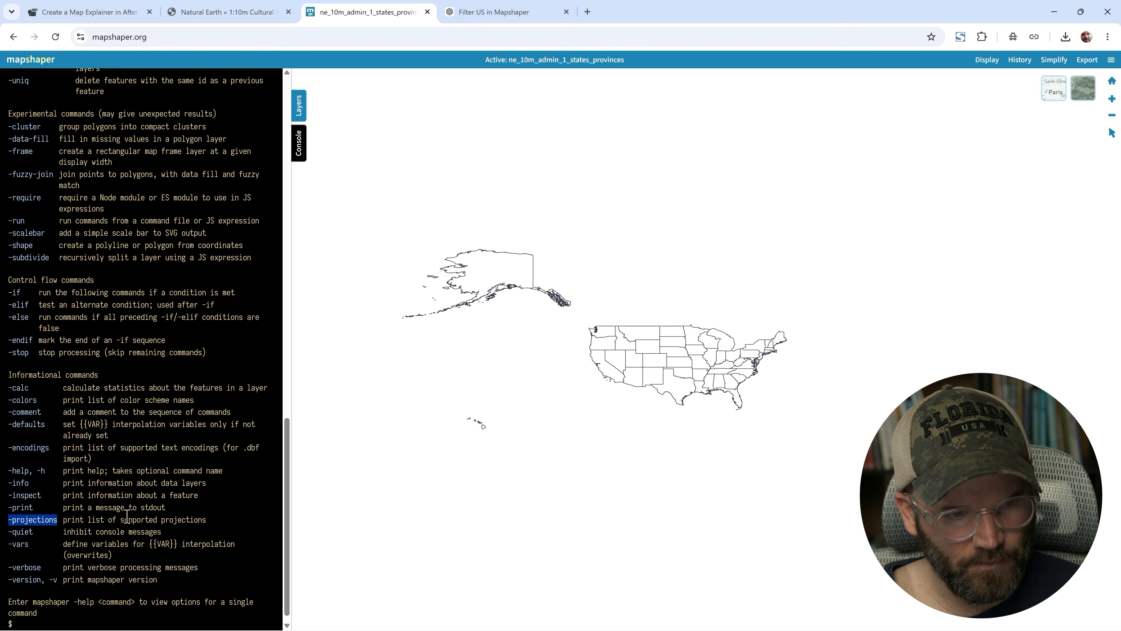
left_click(133, 488)
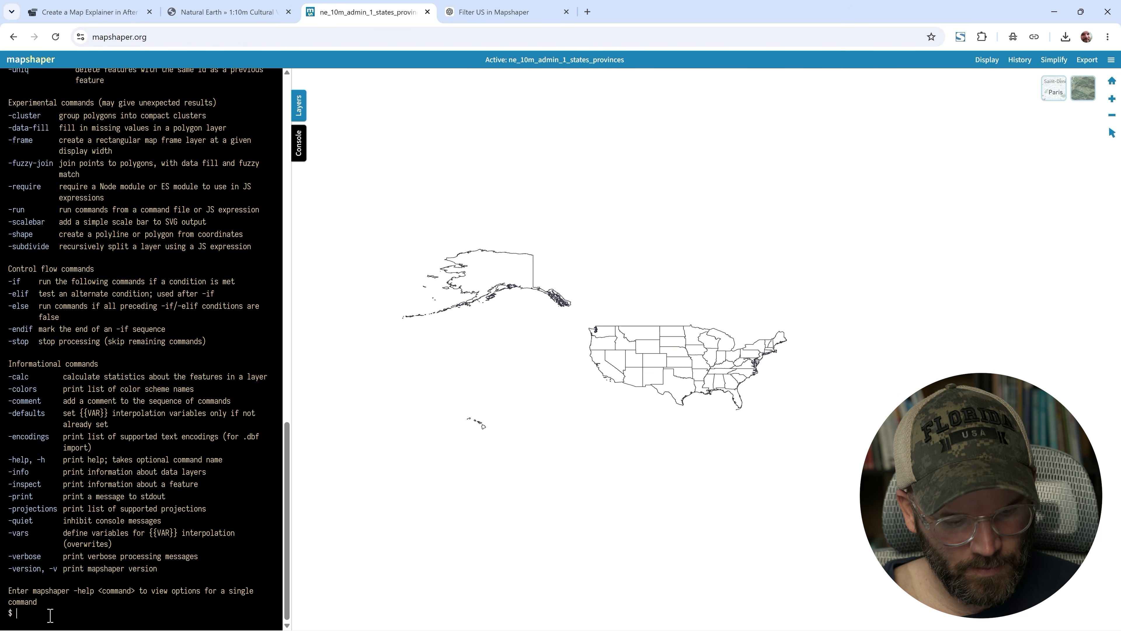
key("ctrl+v")
key("Return")
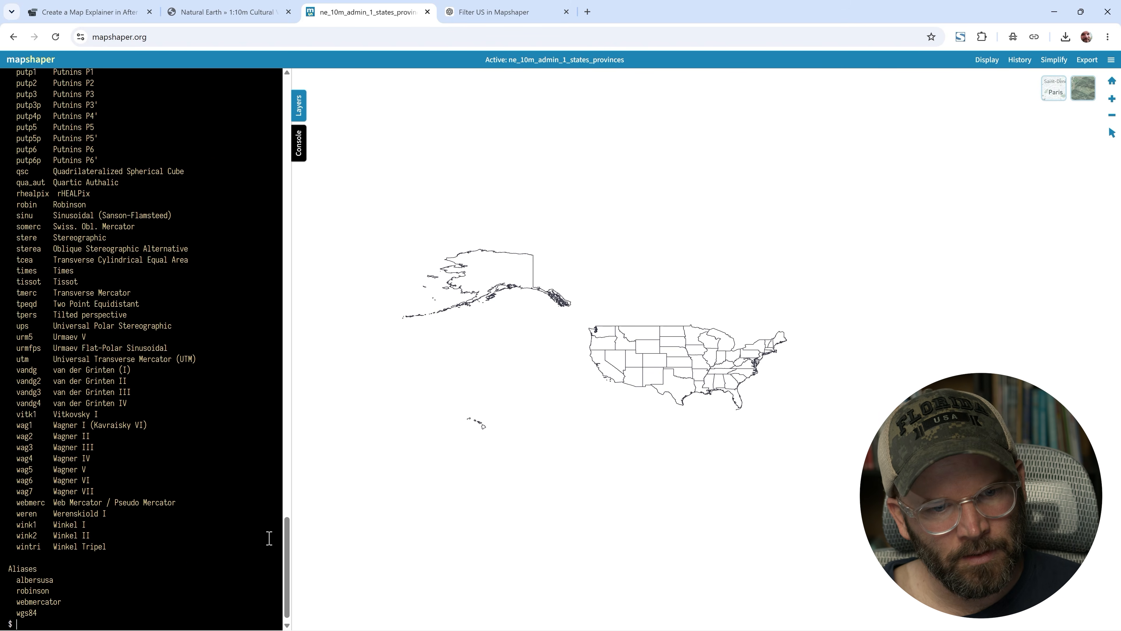
left_click_drag(287, 530, 283, 393)
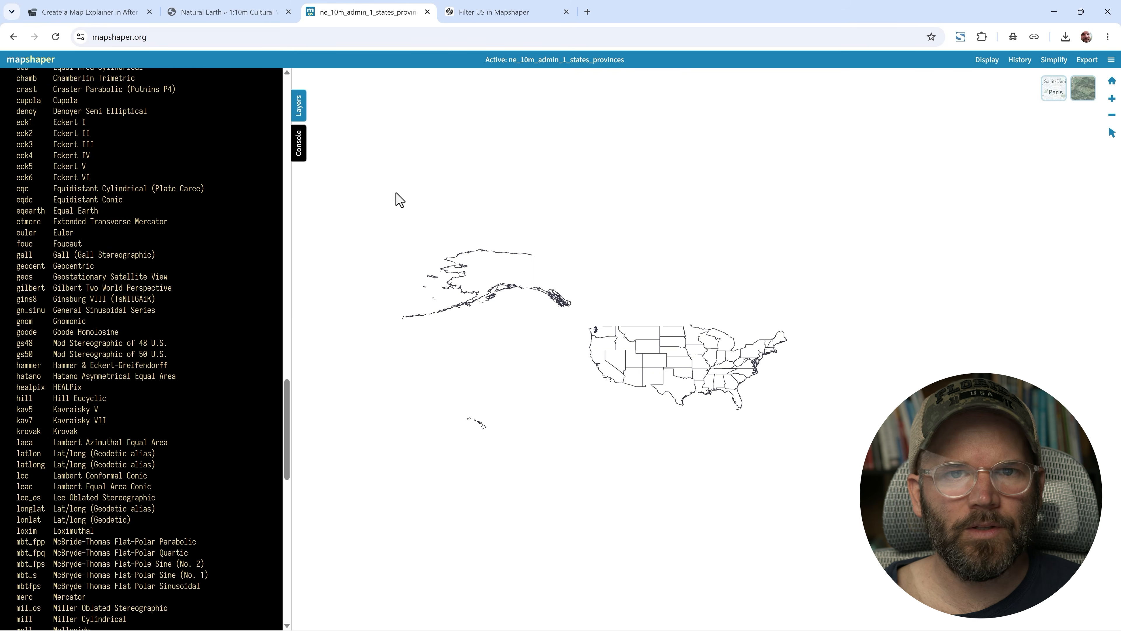
- Switch to ChatGPT and ask: "i want to use albers equal area projection"
left_click(525, 14)
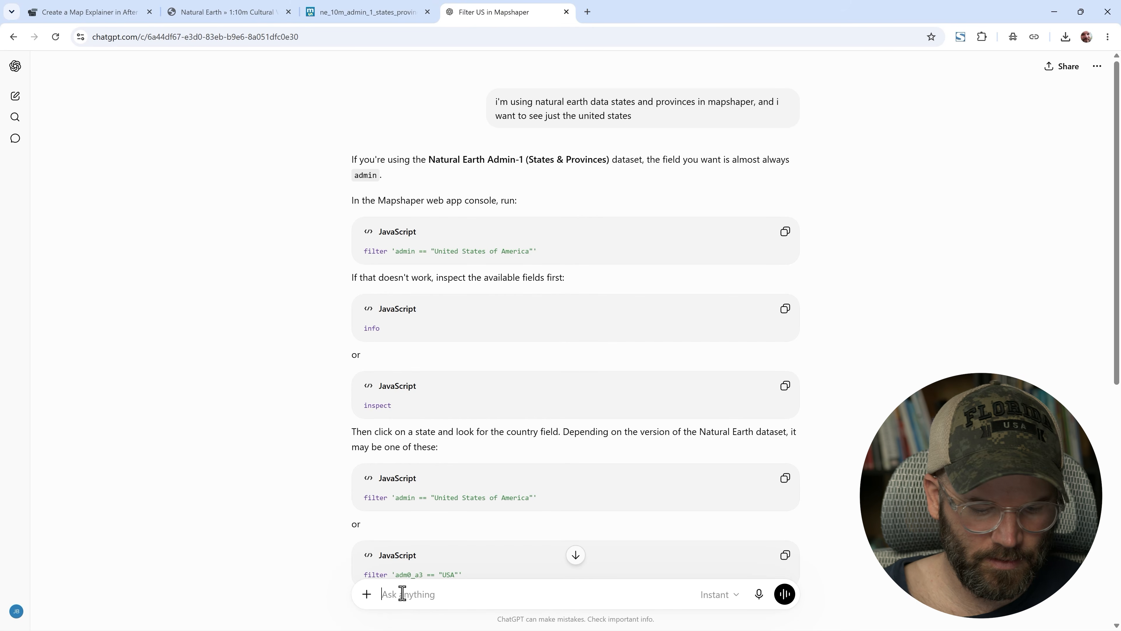
scroll(402, 593, "down", 2)
type("i want to use albers e")
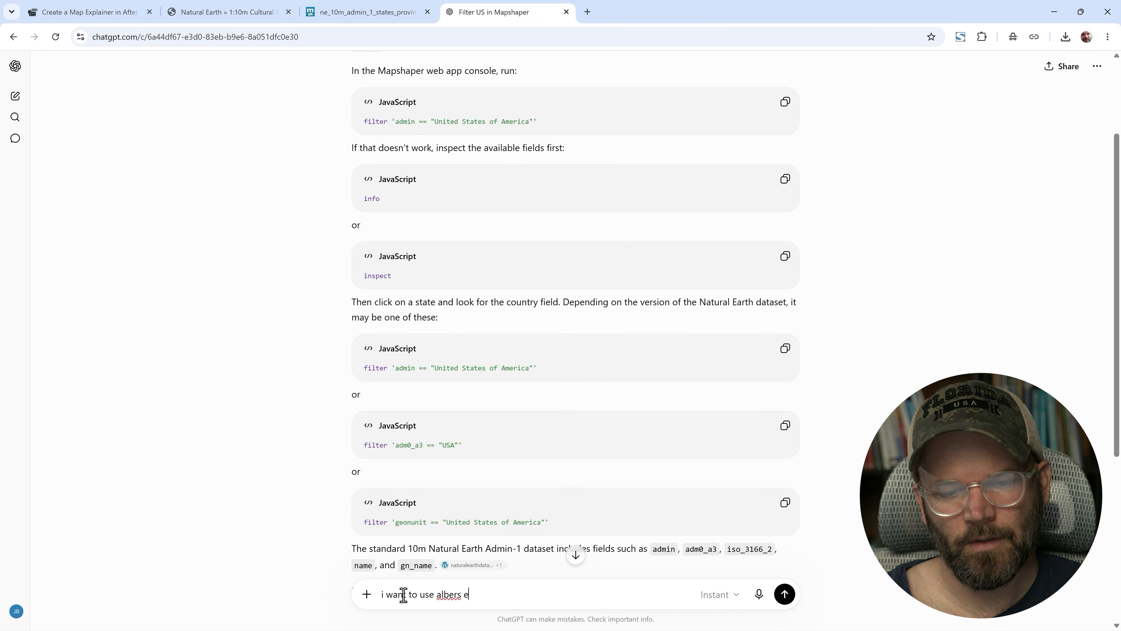
type("qual area projection")
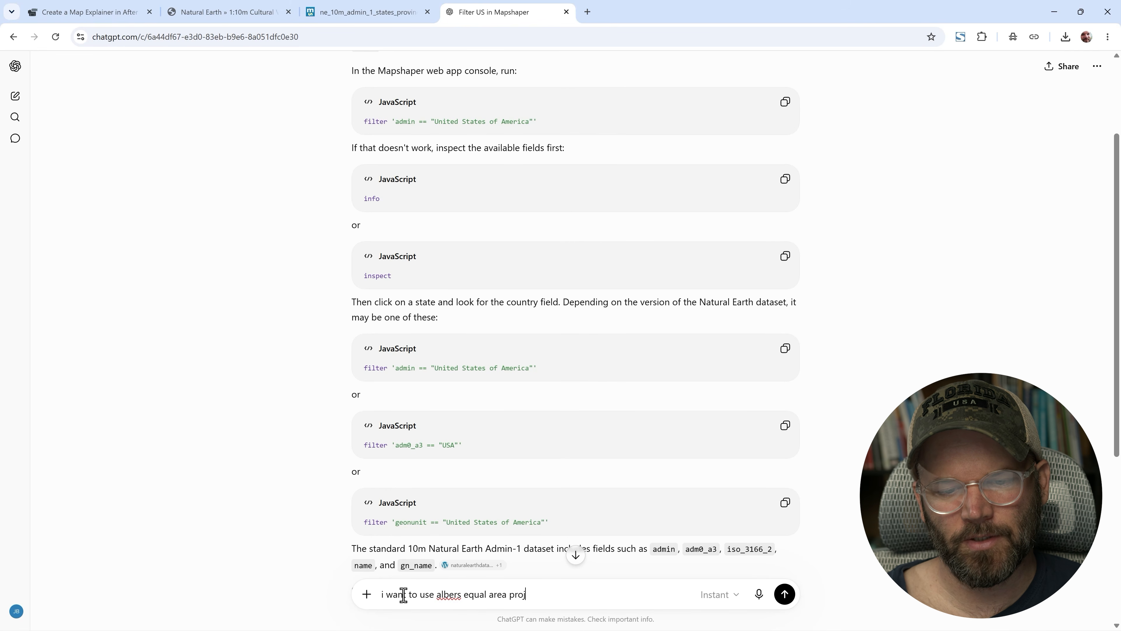
key("Return")
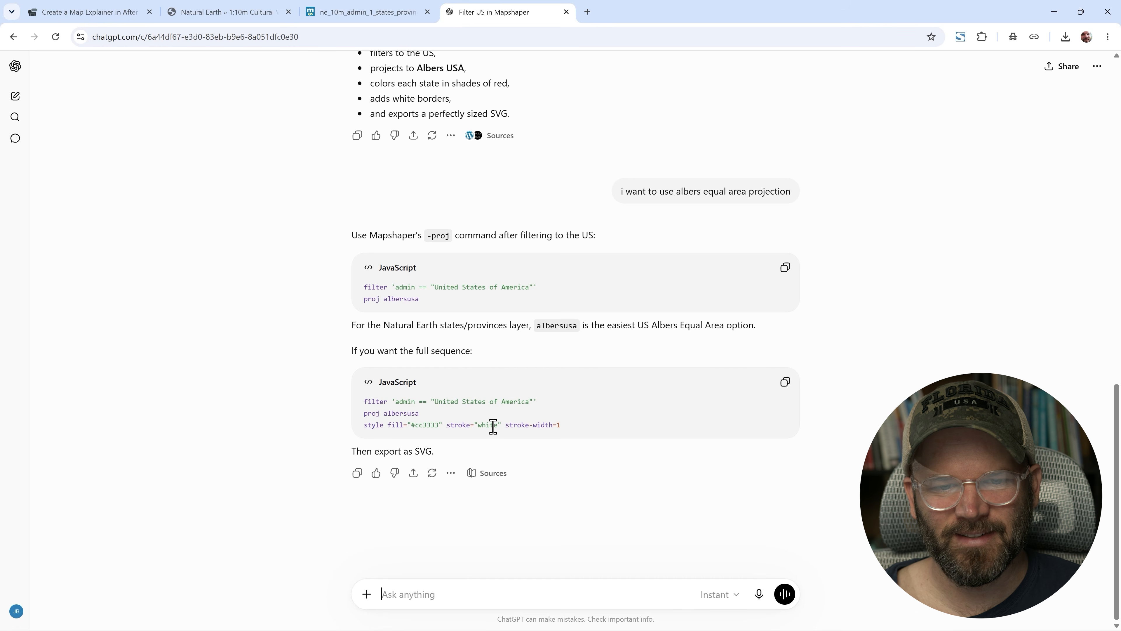
- Copy the suggested projection line and run proj albersusa in the Mapshaper console
triple_click(366, 413)
key("ctrl+c")
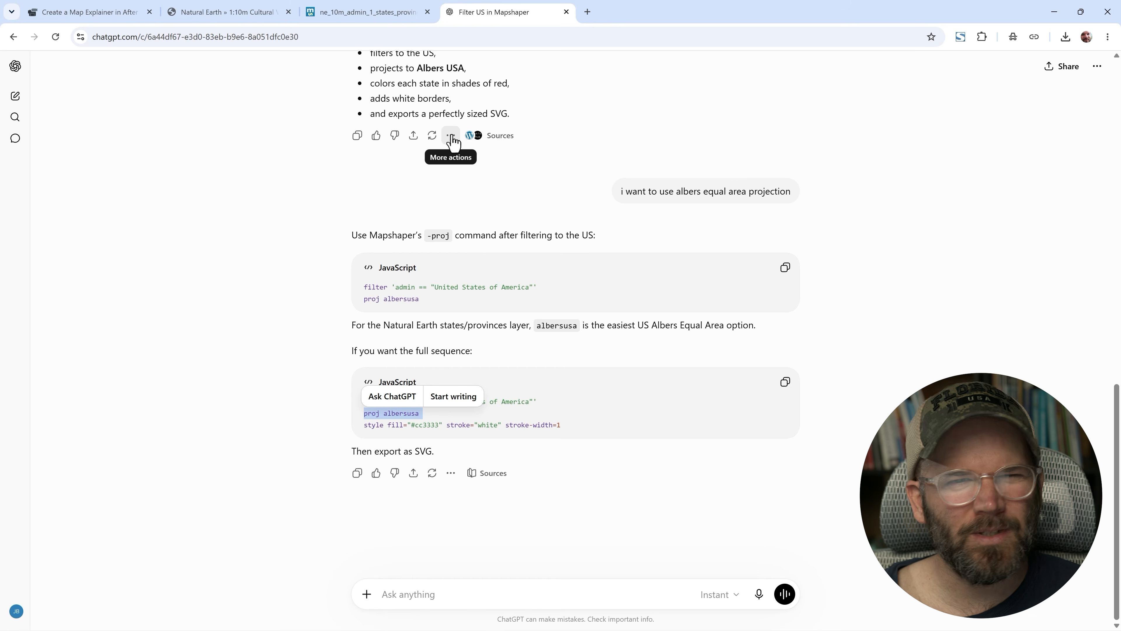
left_click(332, 18)
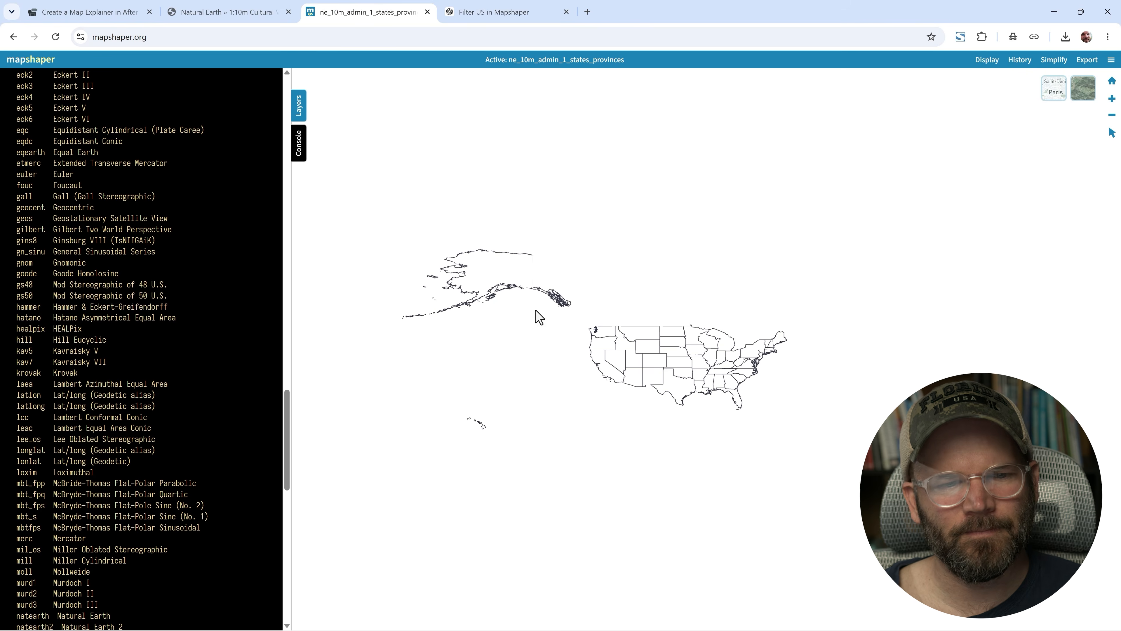
scroll(102, 519, "down", 10)
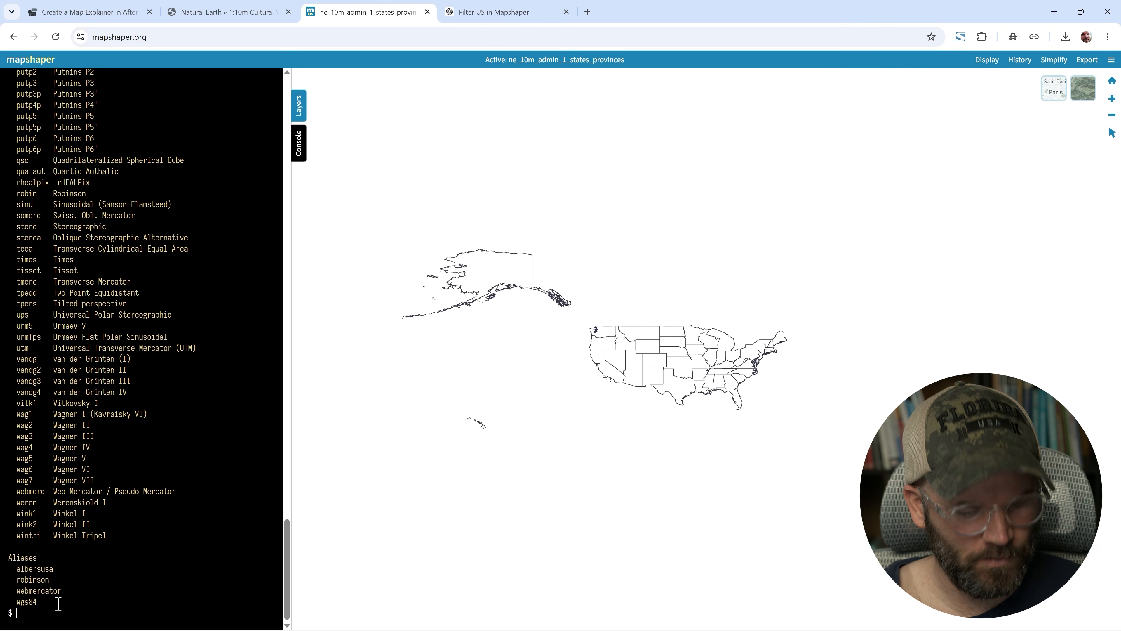
key("ctrl+v")
key("Return")
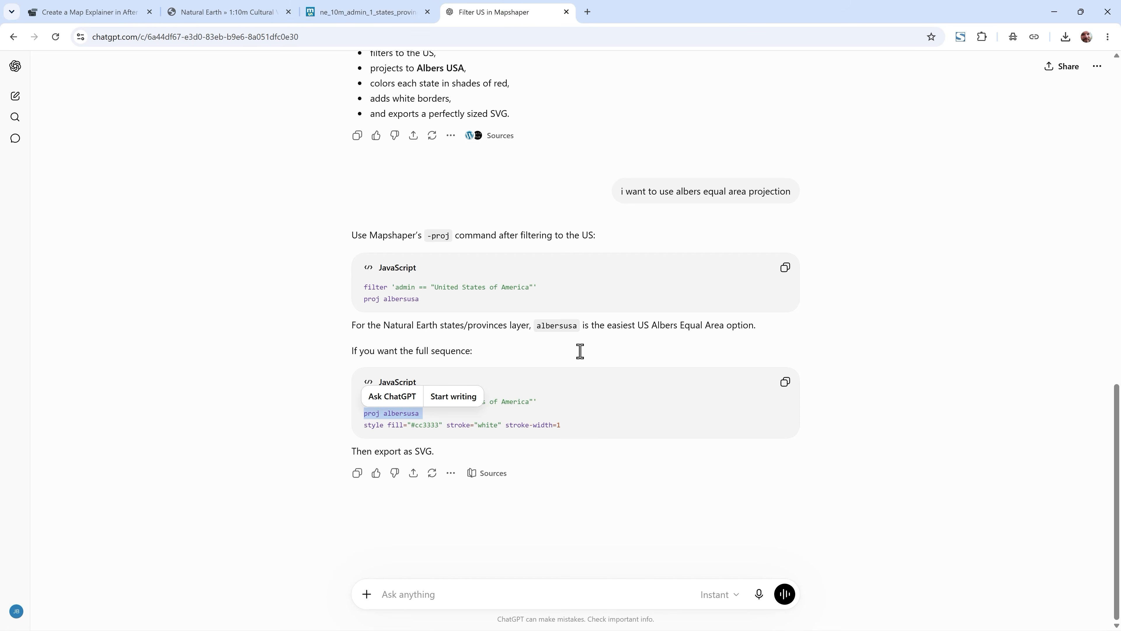
- Clear the Mapshaper console
left_click(512, 11)
left_click(563, 423)
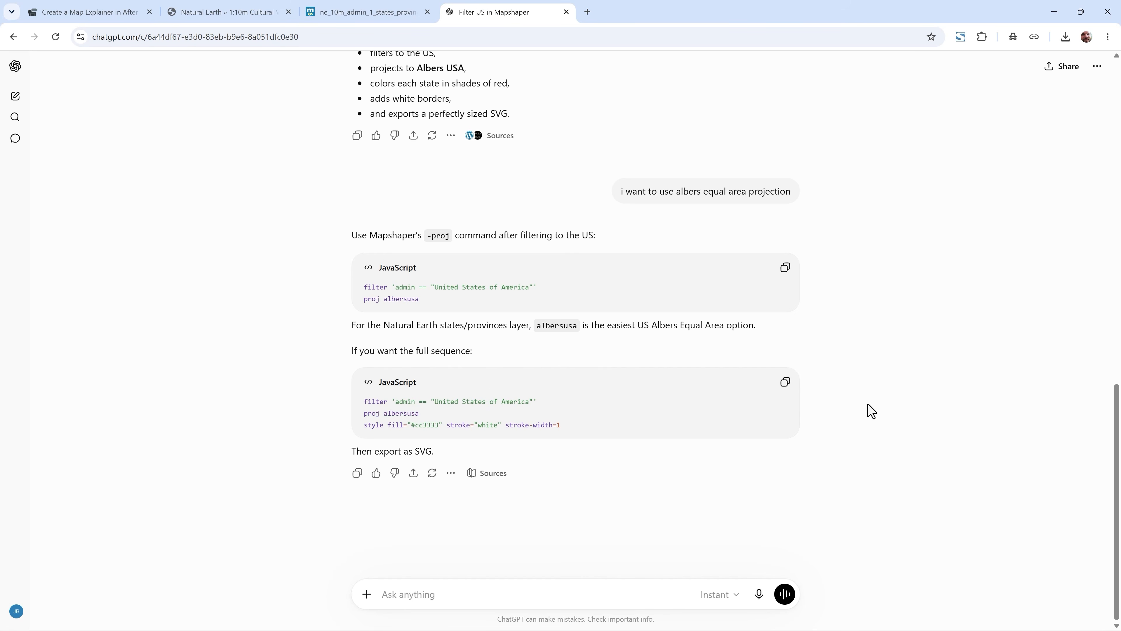
left_click(321, 12)
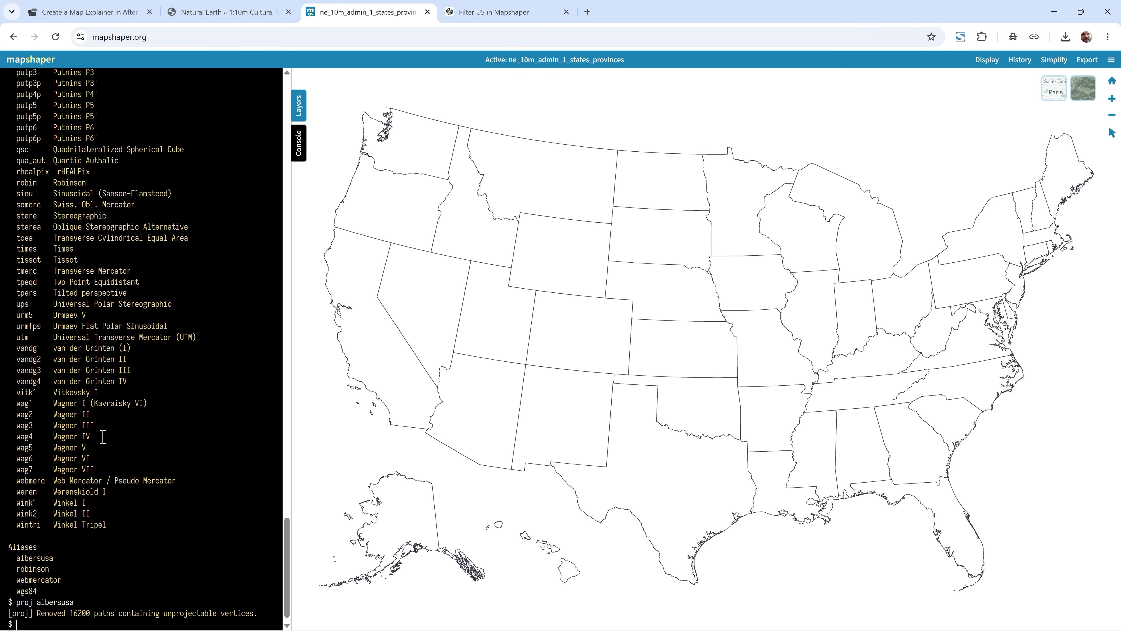
type("clear")
key("Return")
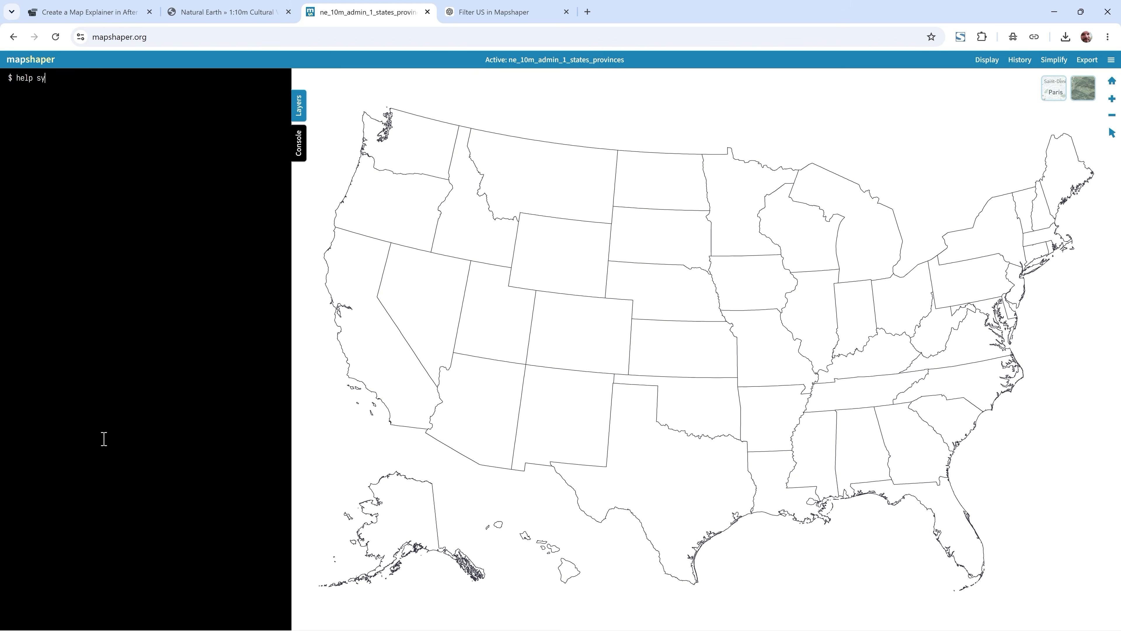
- Run help style and read through the style command's options
type("help style")
key("Return")
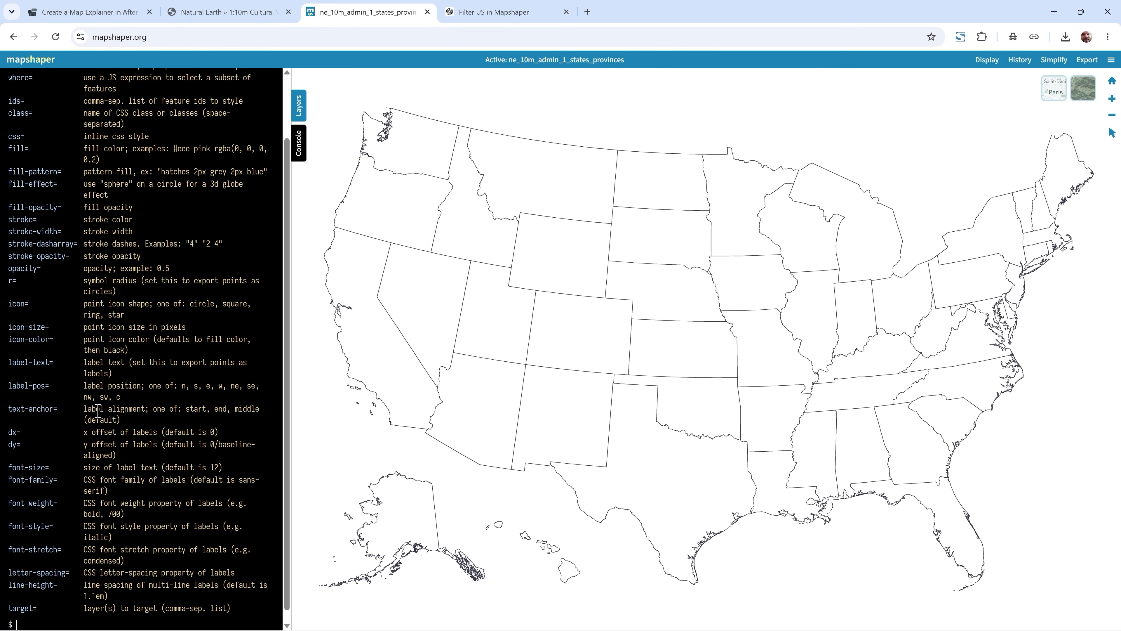
scroll(103, 410, "up", 2)
scroll(104, 411, "down", 1)
left_click_drag(287, 150, 284, 102)
scroll(119, 207, "down", 2)
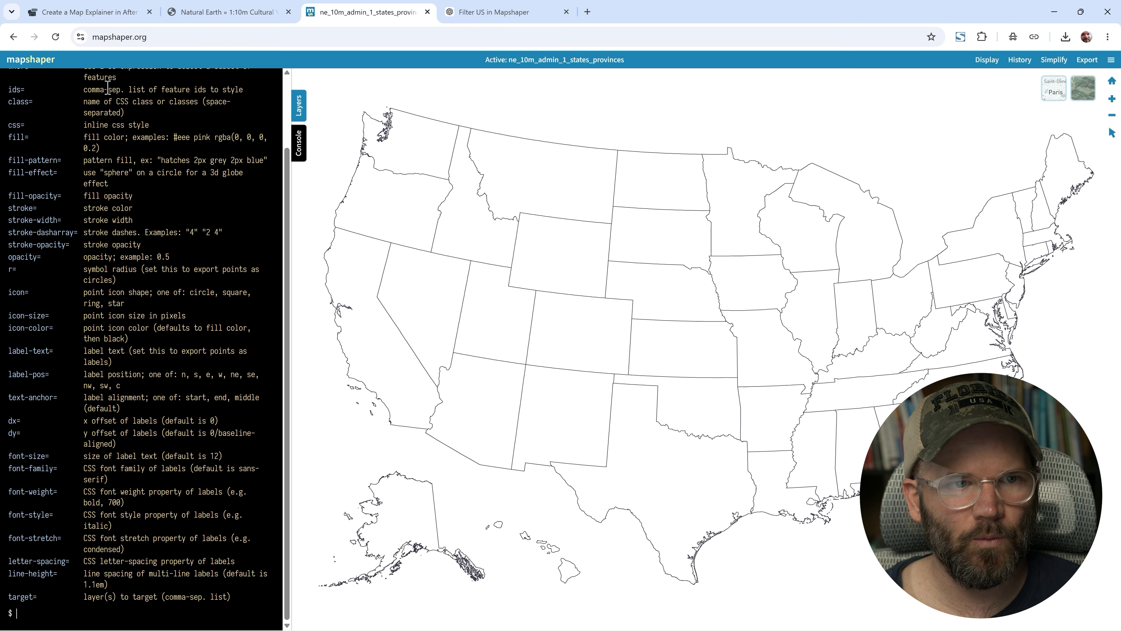
scroll(84, 146, "up", 2)
scroll(83, 145, "down", 3)
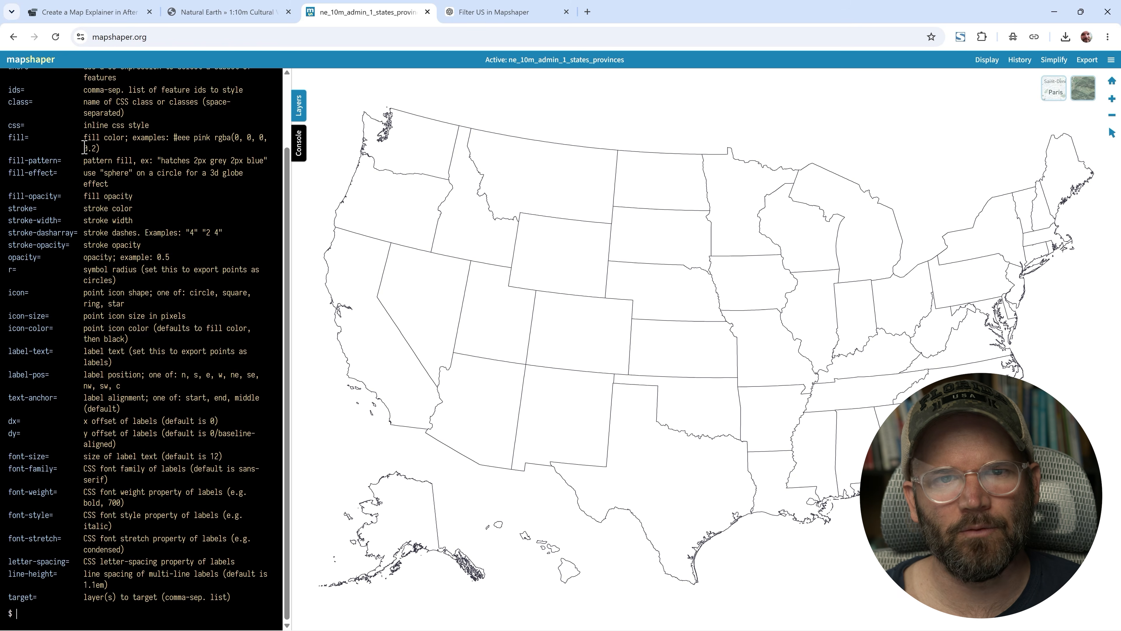
- Ask ChatGPT: "i want random shades of red for the fills"
left_click(481, 12)
left_click(460, 584)
type("i wan")
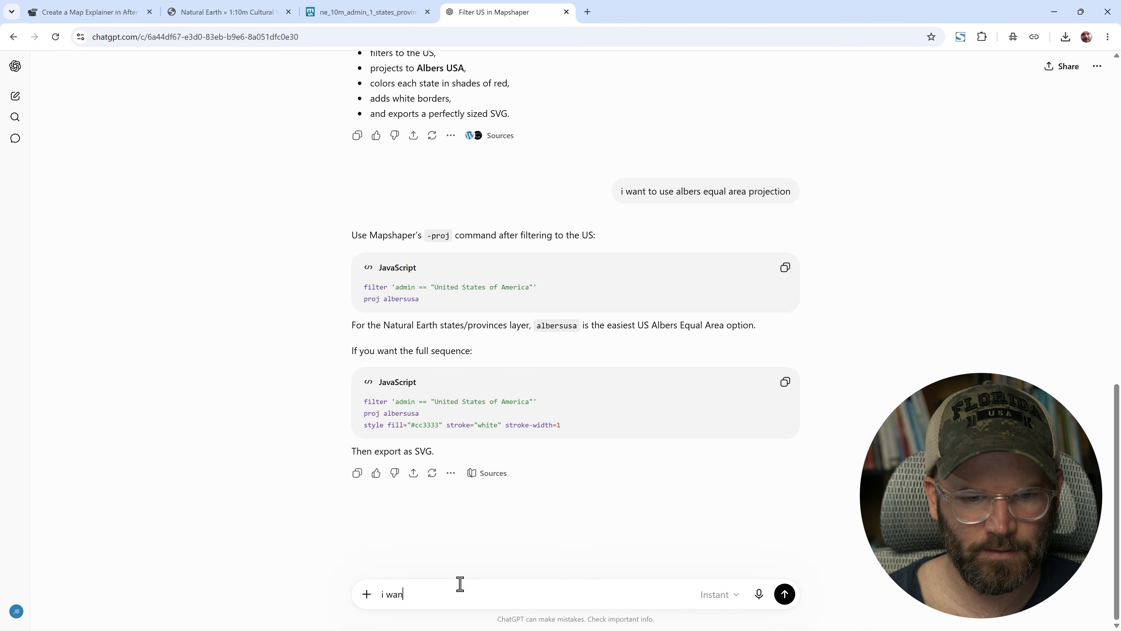
type("t random ")
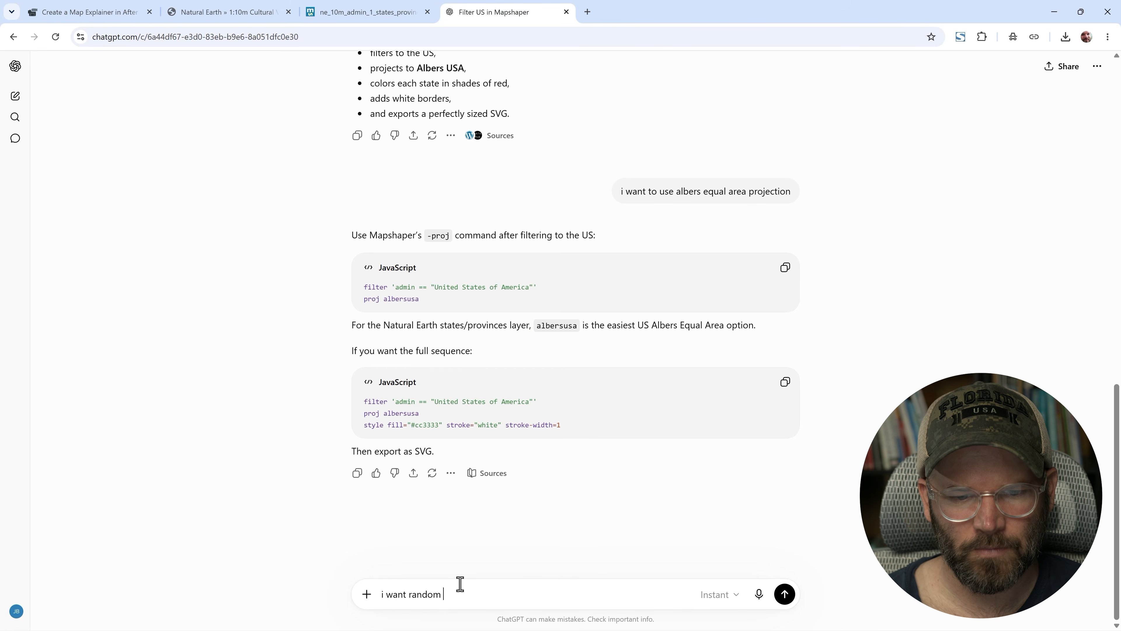
type("shades of red for the fills")
key("Return")
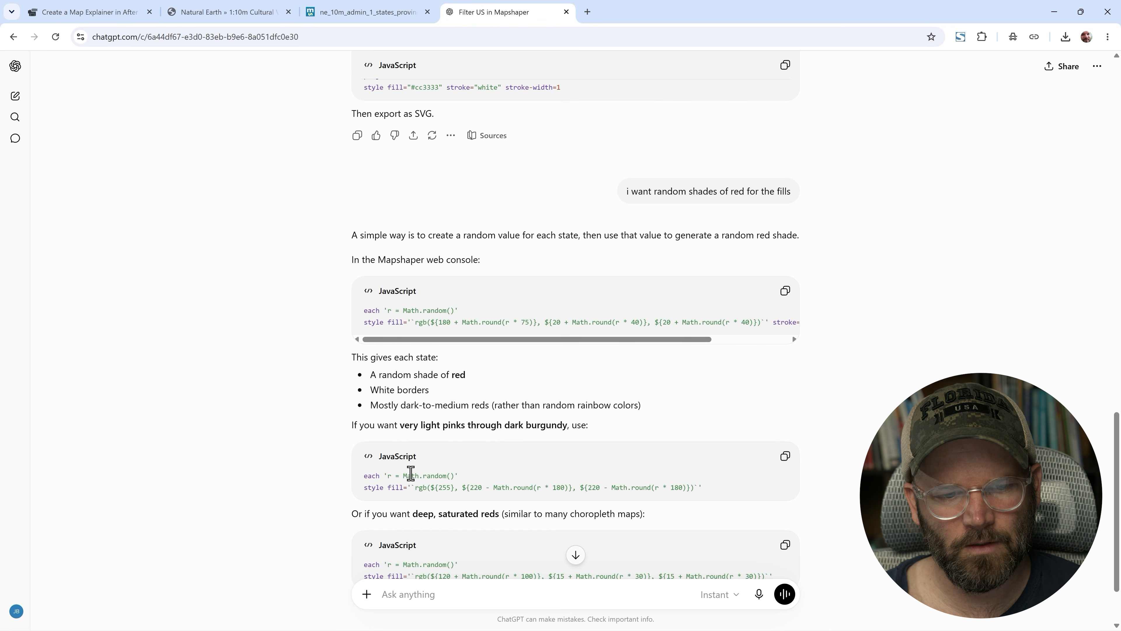
- Copy the first suggested each/style code block for random red fills and return to Mapshaper
scroll(410, 472, "down", 2)
scroll(413, 475, "up", 1)
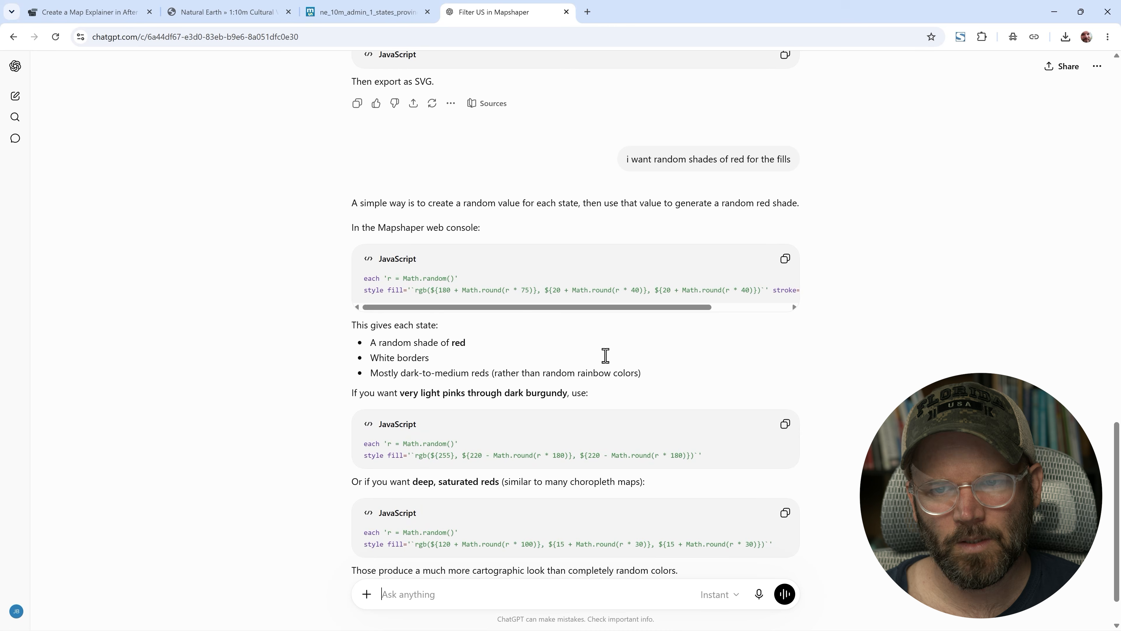
left_click(785, 258)
left_click(339, 12)
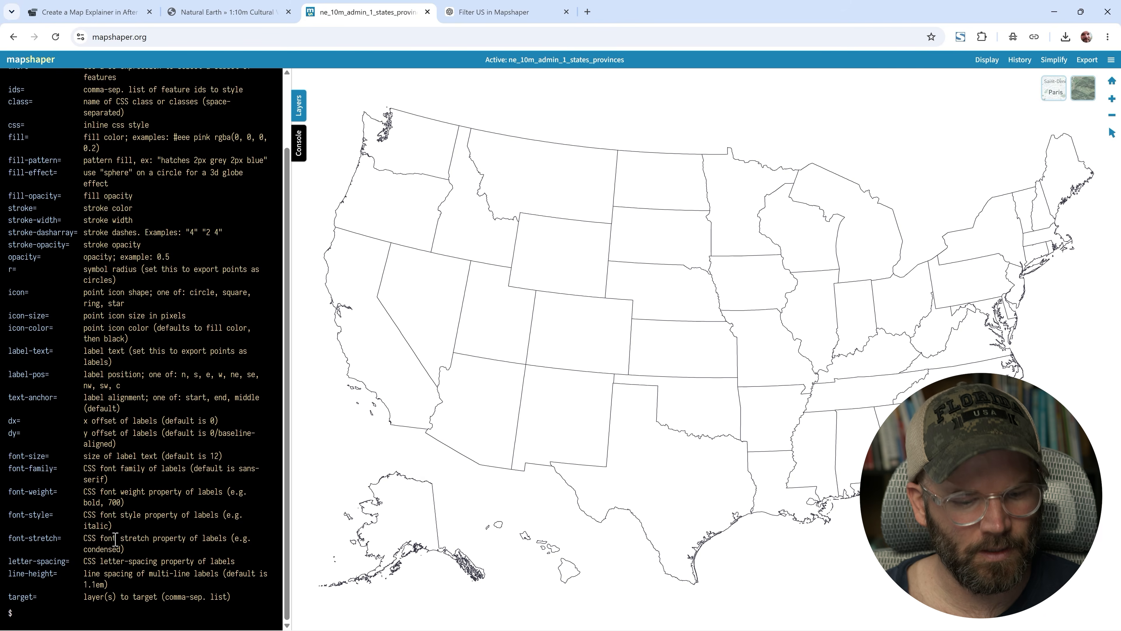
- Paste and run the random red fill code with white borders in the Mapshaper console
key("ctrl+v")
key("Return")
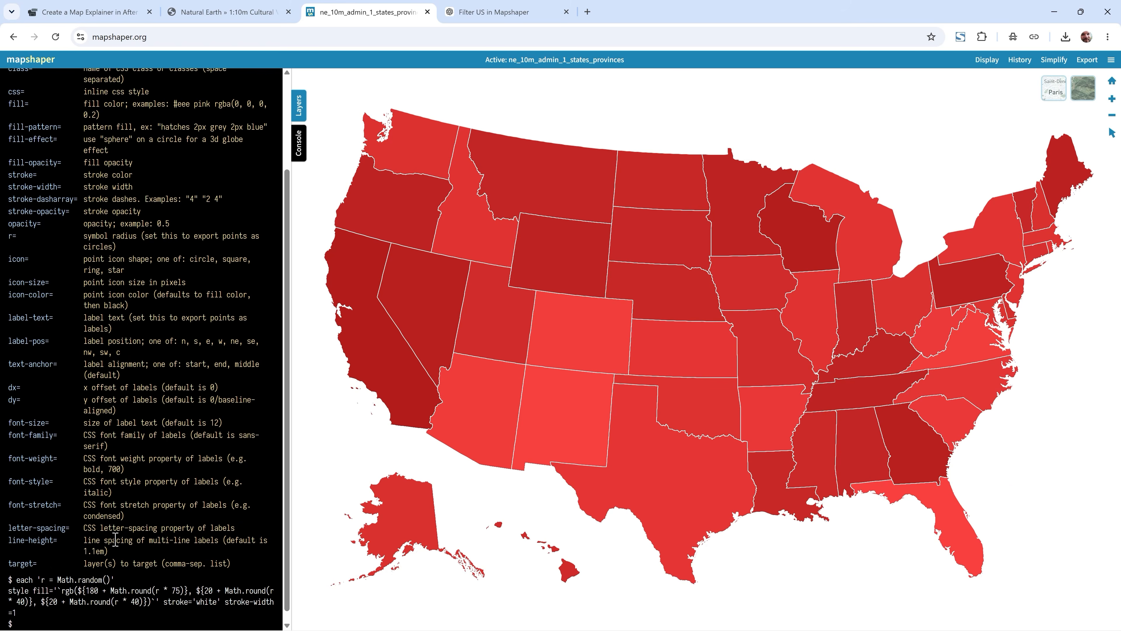
- Copy ChatGPT's deep, saturated reds code block and run it in the Mapshaper console
left_click(475, 17)
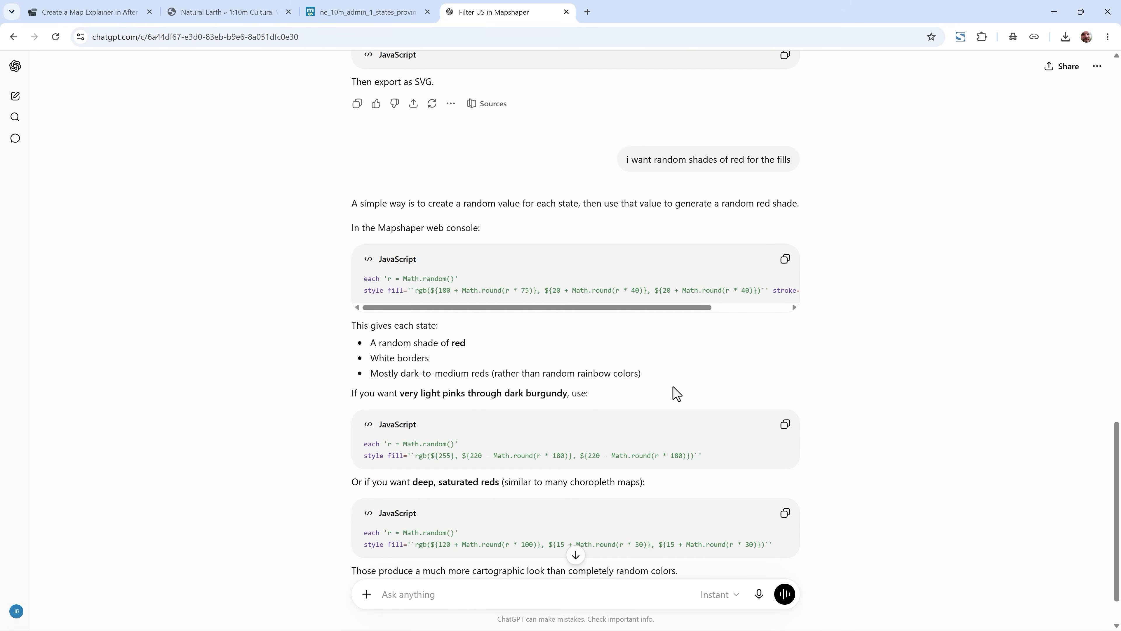
scroll(677, 398, "down", 2)
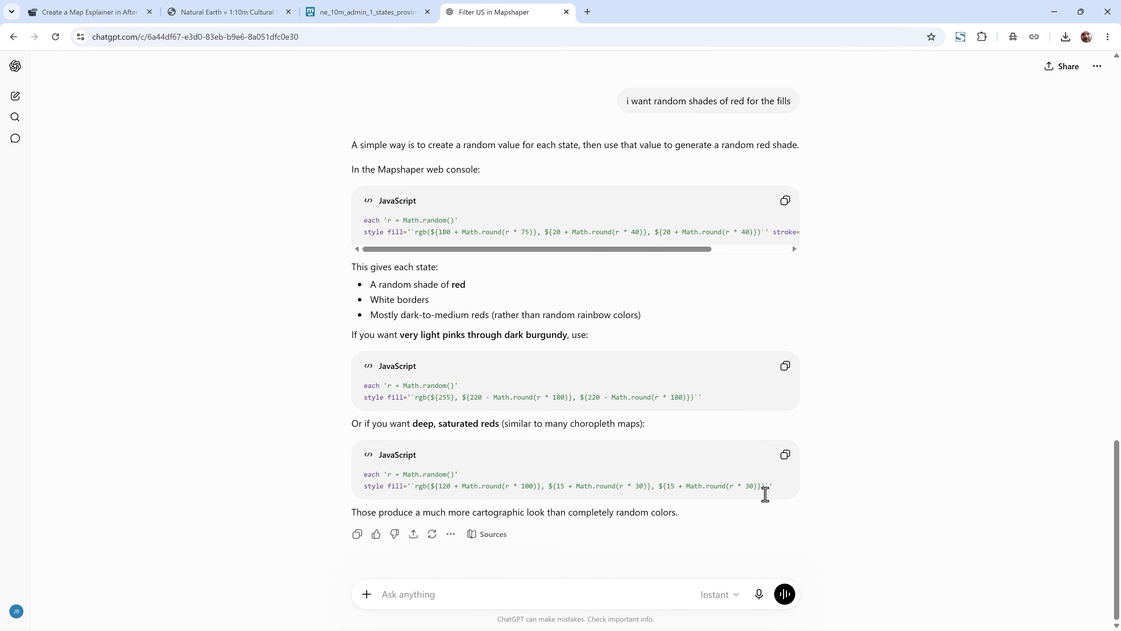
left_click(785, 455)
left_click(349, 12)
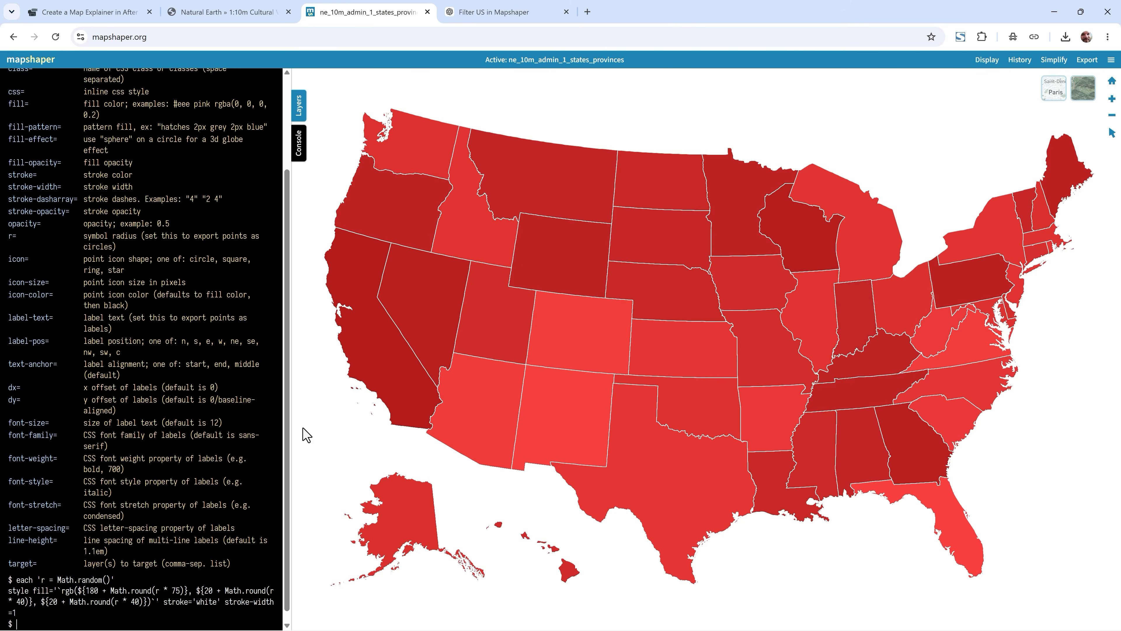
key("ctrl+v")
key("Return")
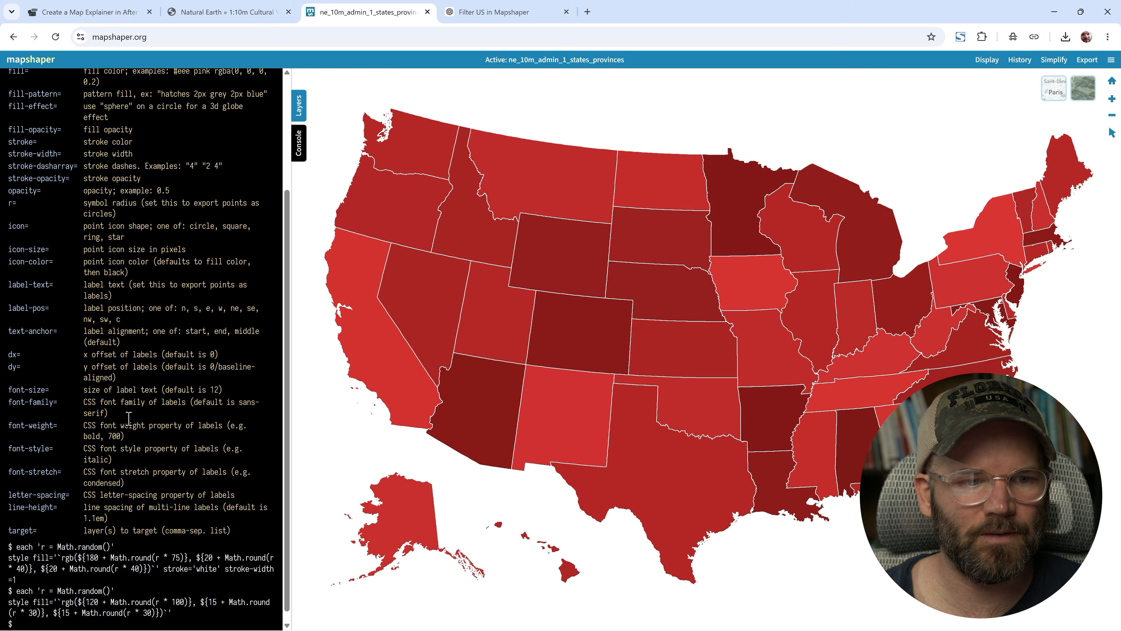
- Clear the Mapshaper console with the clear command
scroll(128, 417, "down", 1)
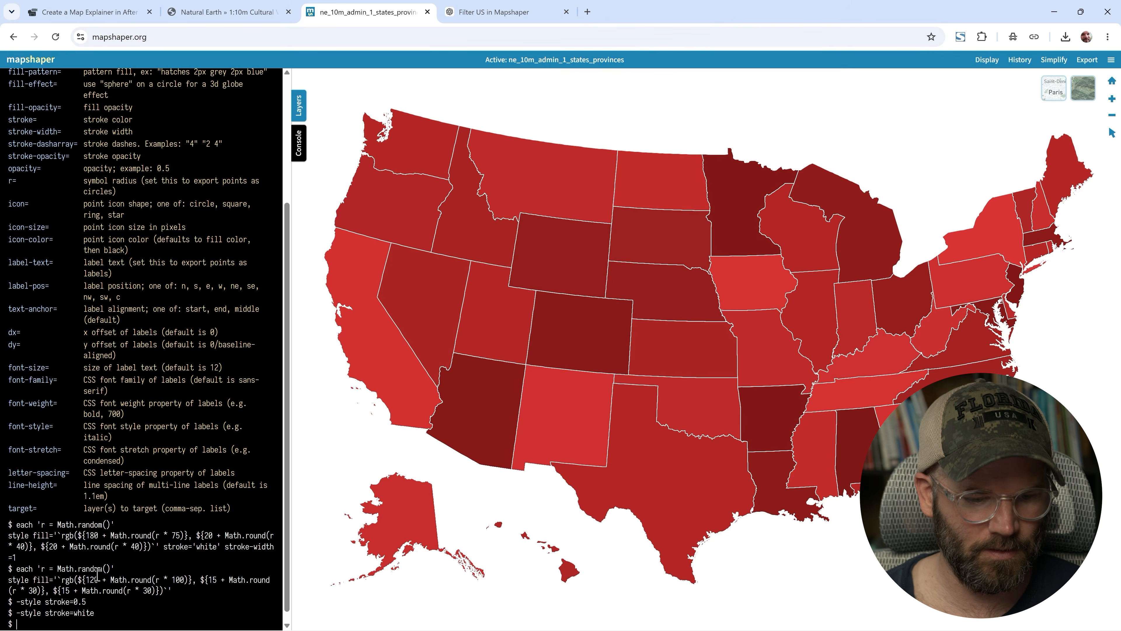
type("lear")
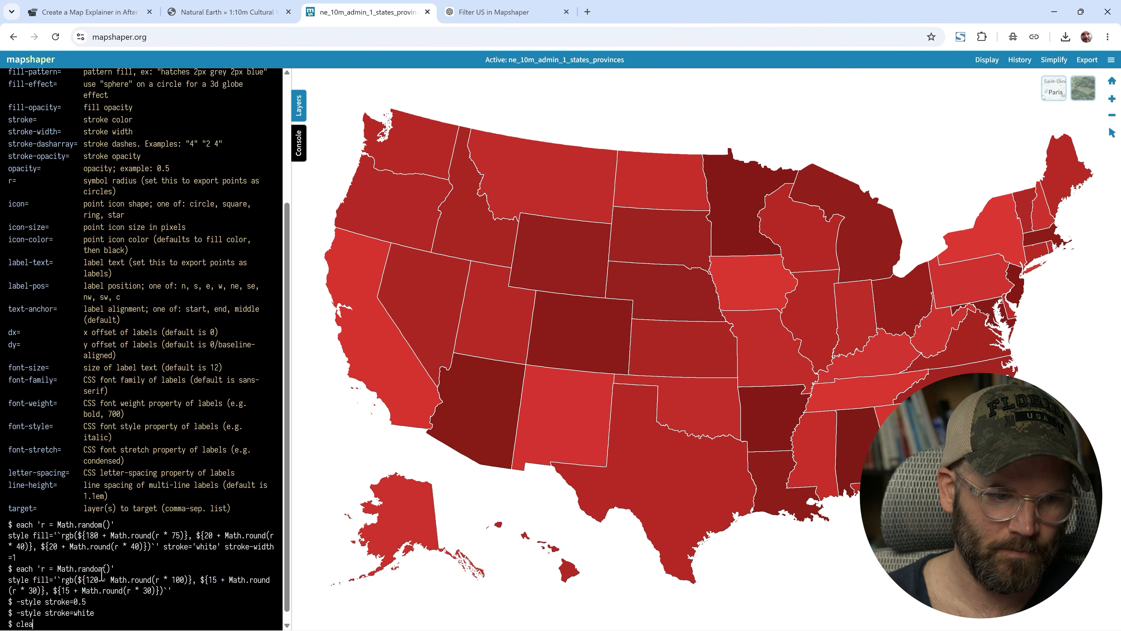
key("Return")
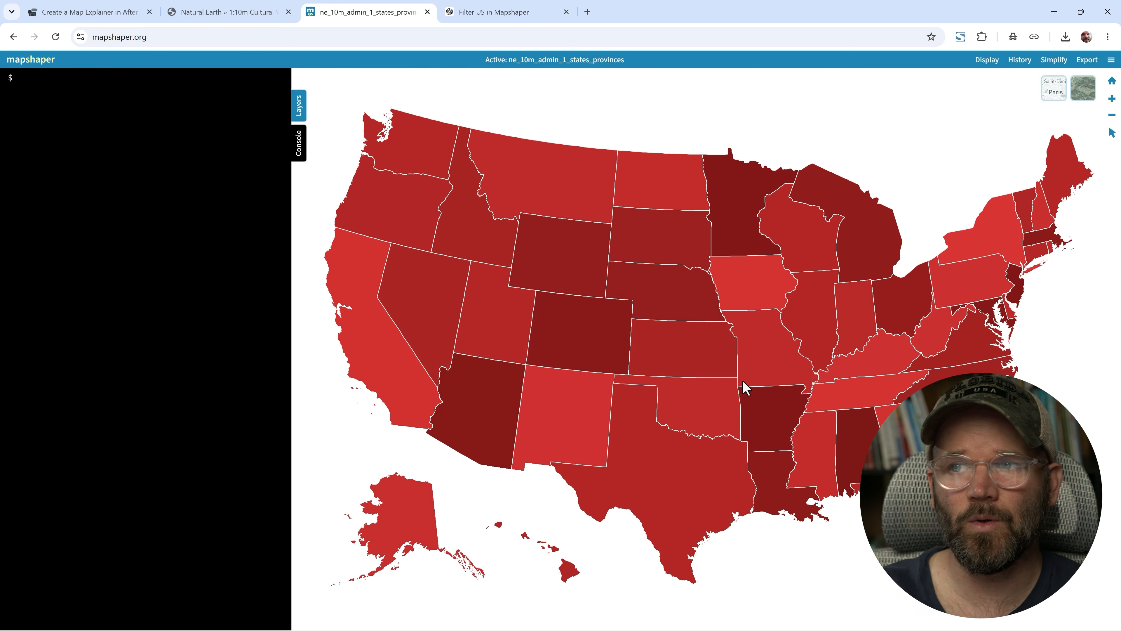
left_click(1086, 62)
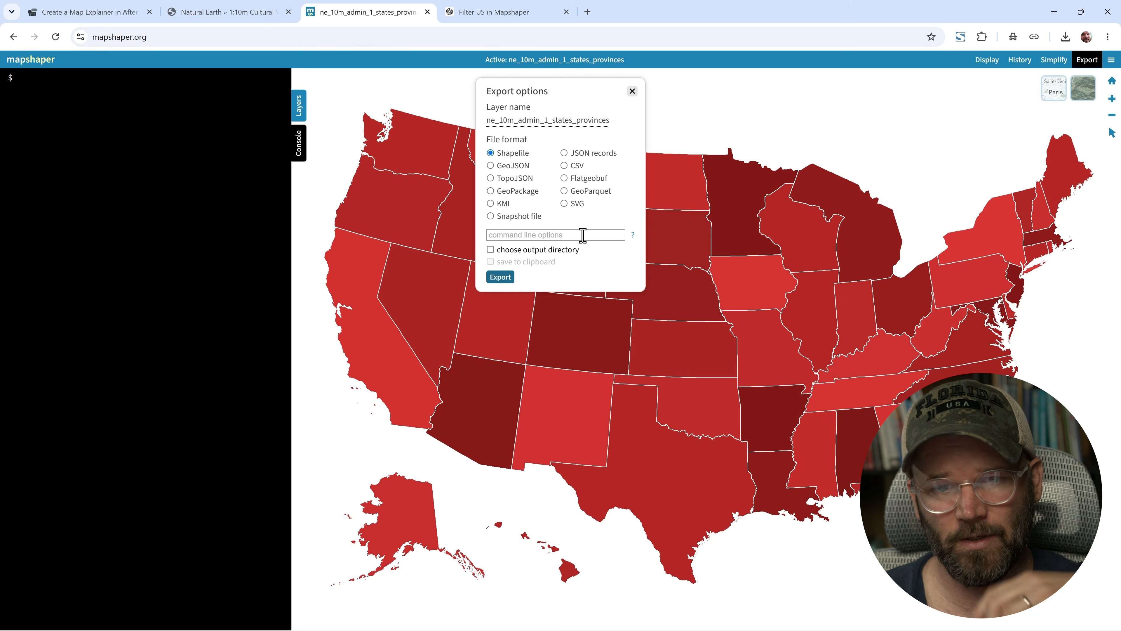
left_click(632, 92)
left_click(68, 100)
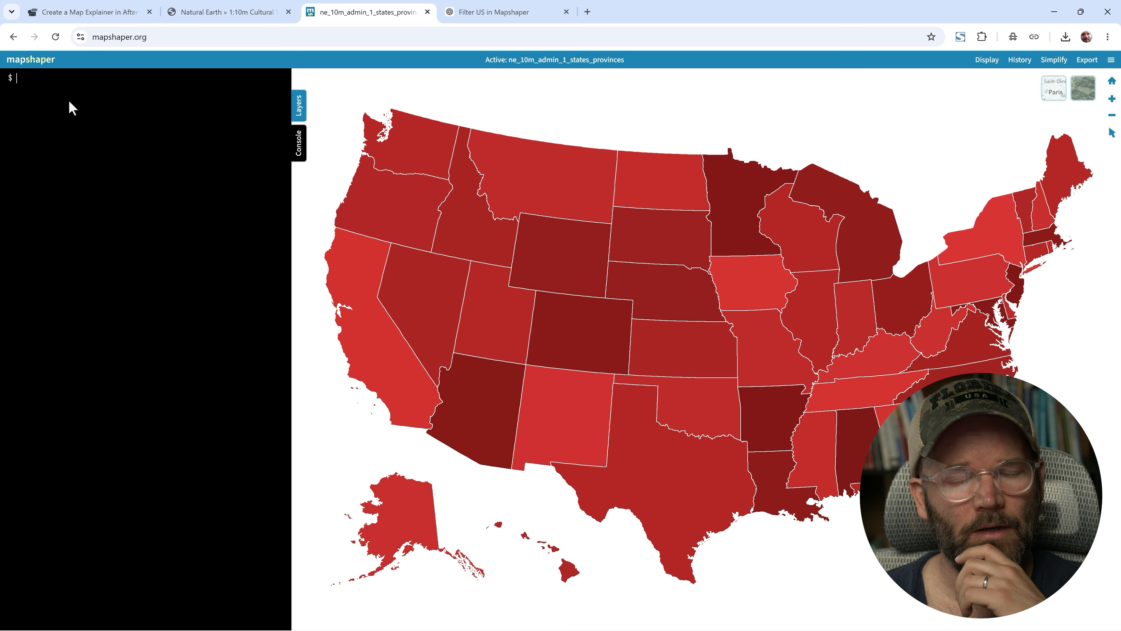
- Look up help for the output command and read through the full Mapshaper command list
type("help")
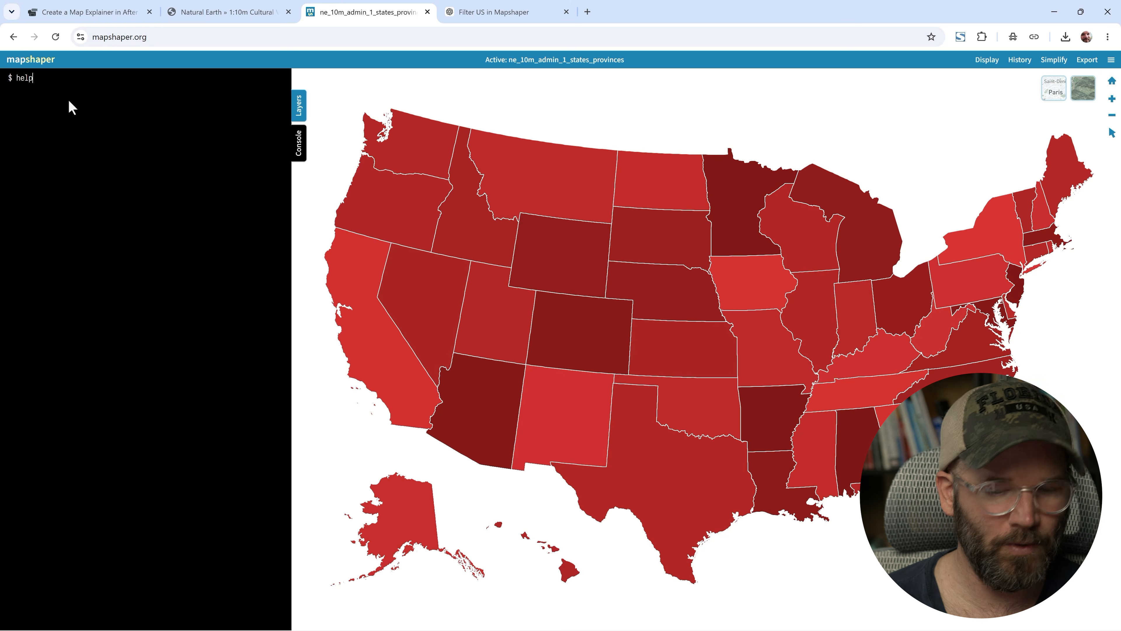
type(" output")
key("Return")
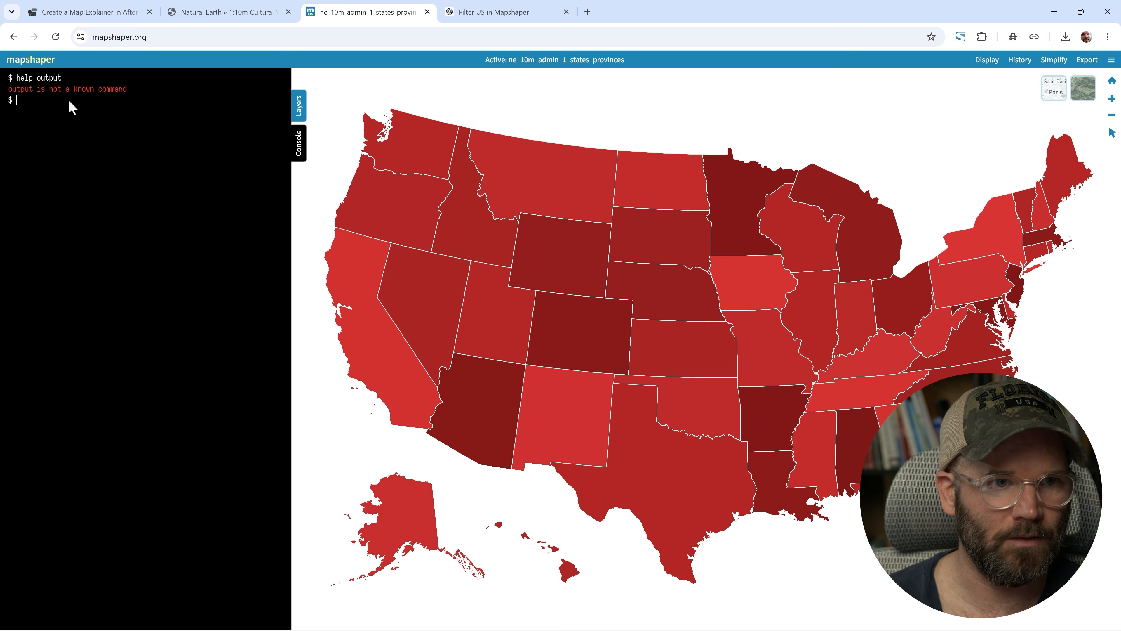
type("help")
key("Return")
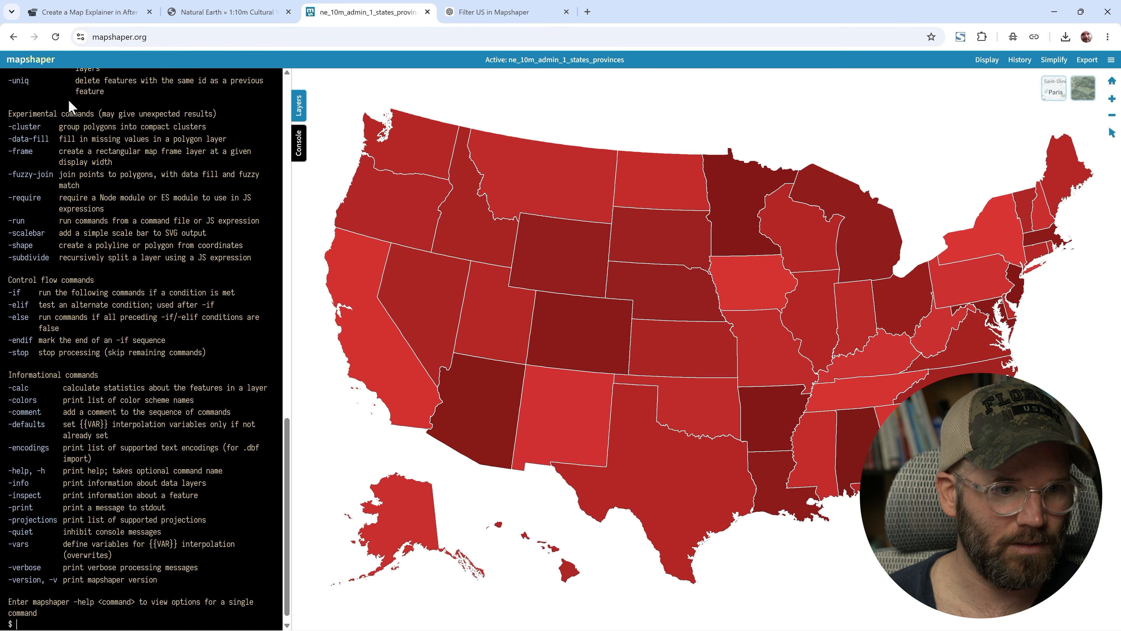
scroll(143, 413, "up", 15)
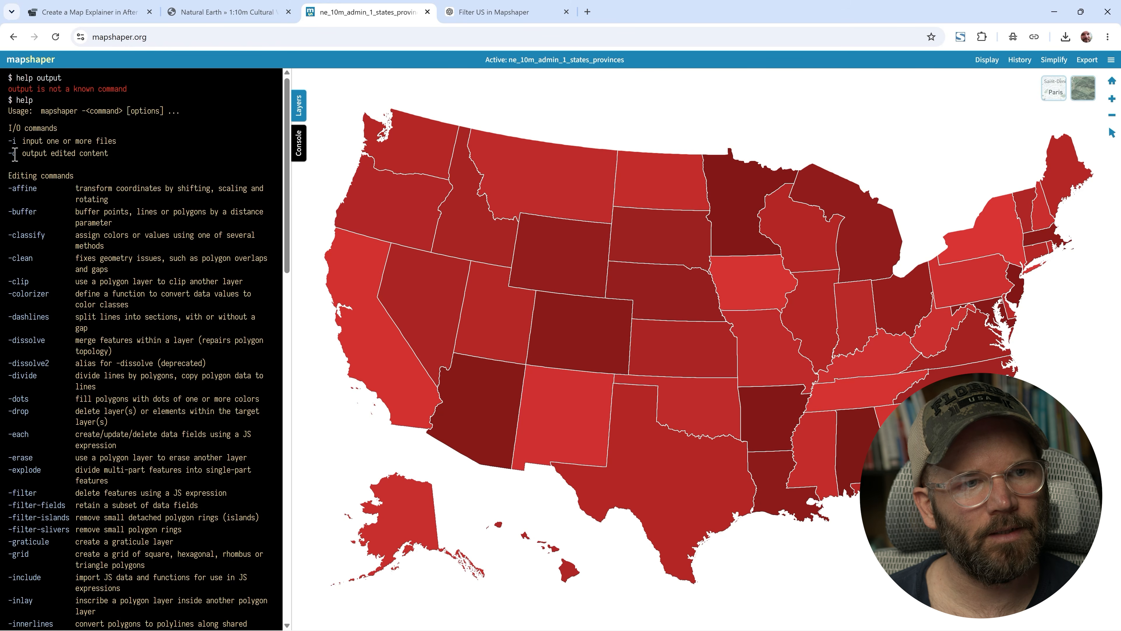
left_click_drag(286, 183, 259, 403)
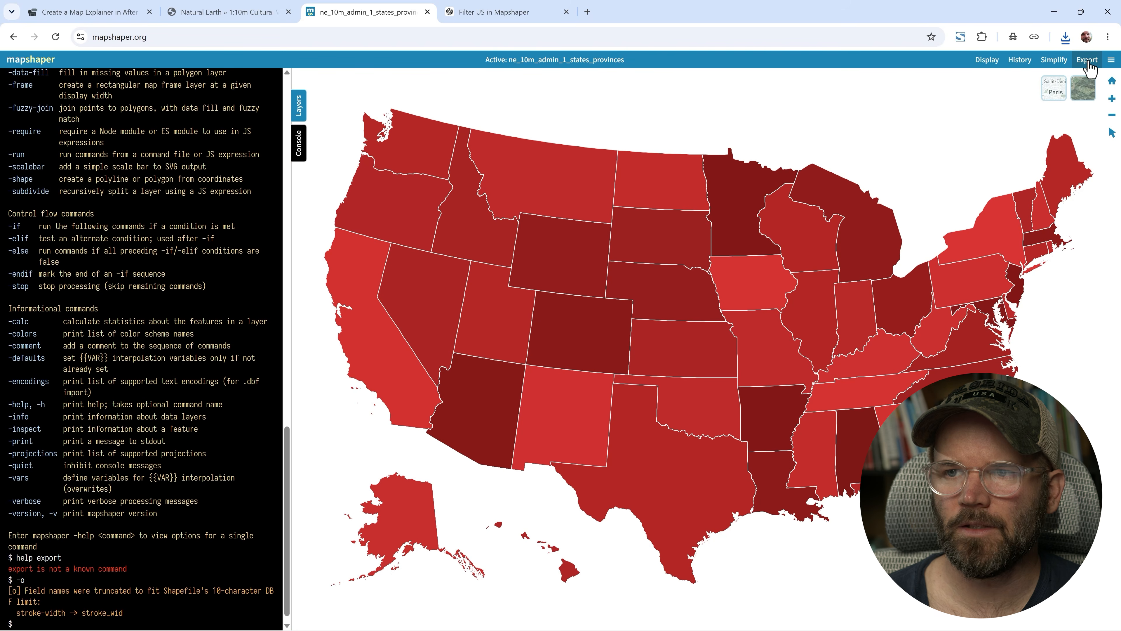
- Export the states layer as an SVG file
left_click(1087, 61)
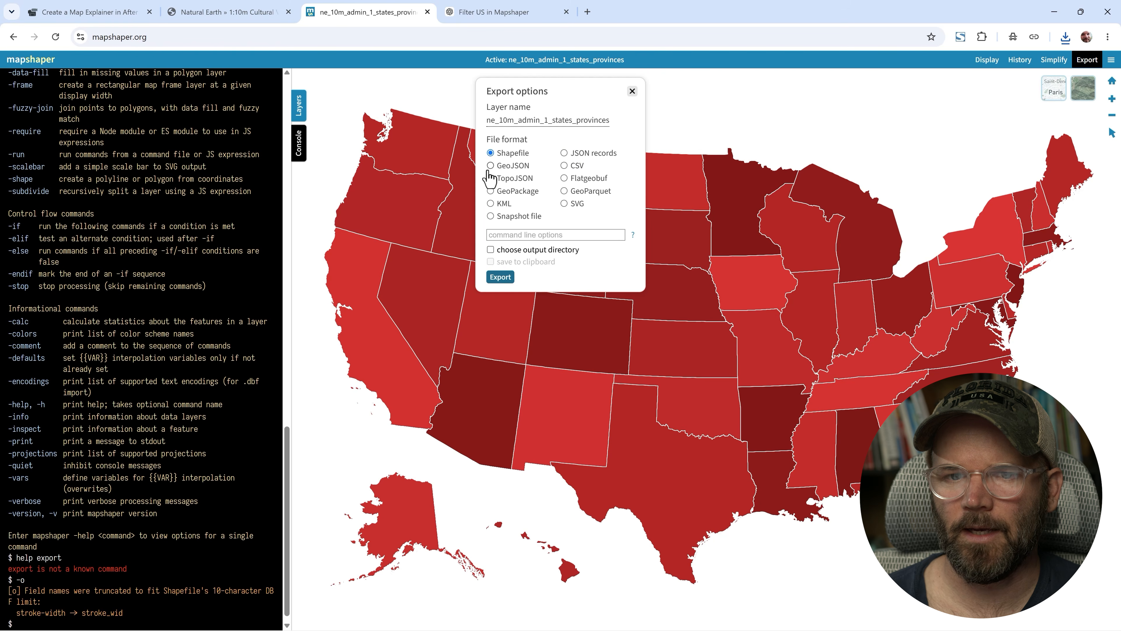
left_click(565, 204)
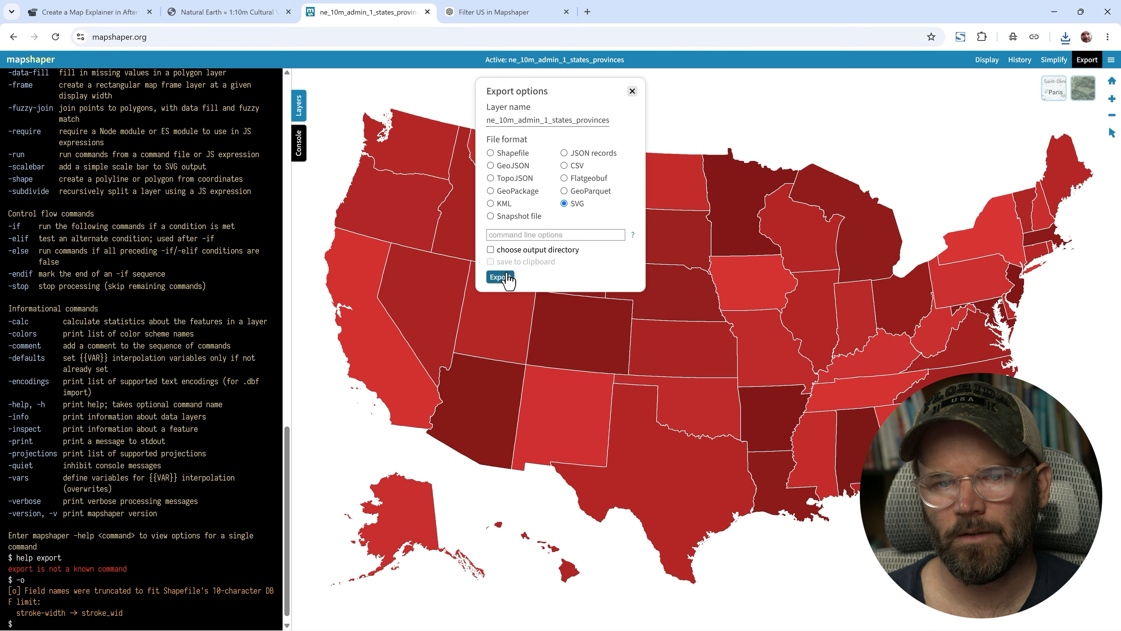
left_click(494, 279)
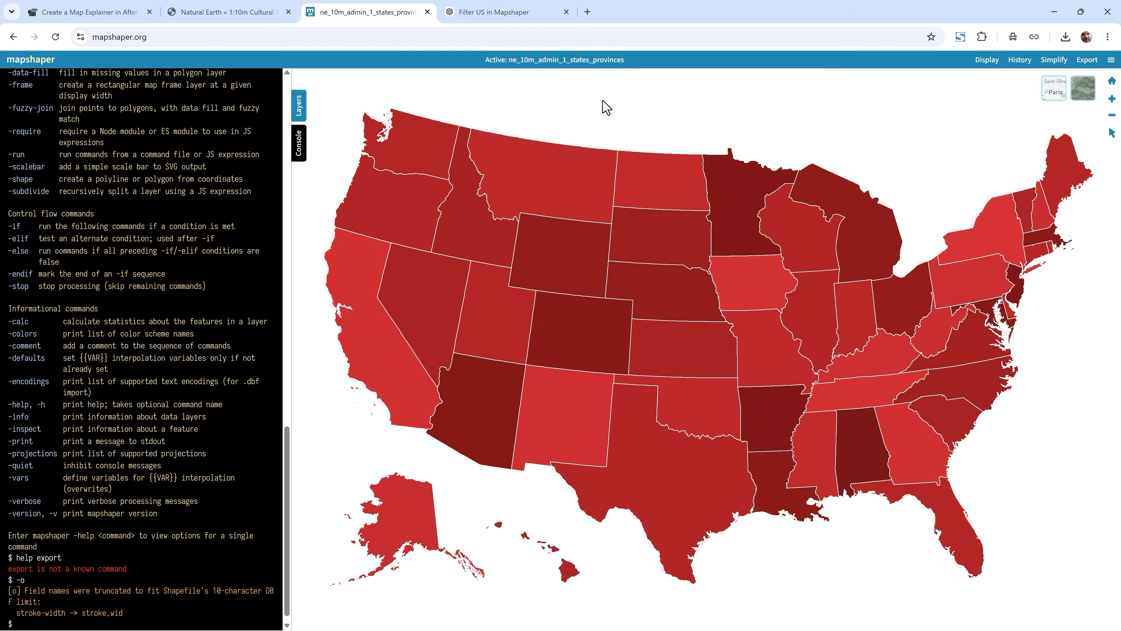
- Ask ChatGPT: "i don't want similar colors next to each other"
left_click(484, 18)
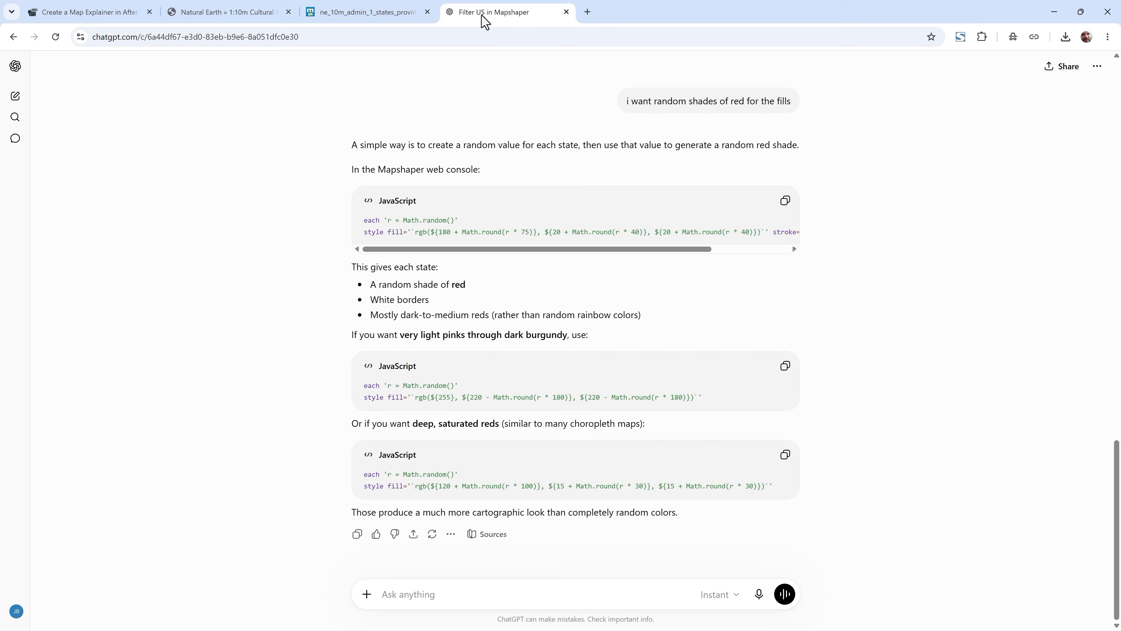
type("i don't want similar colors next")
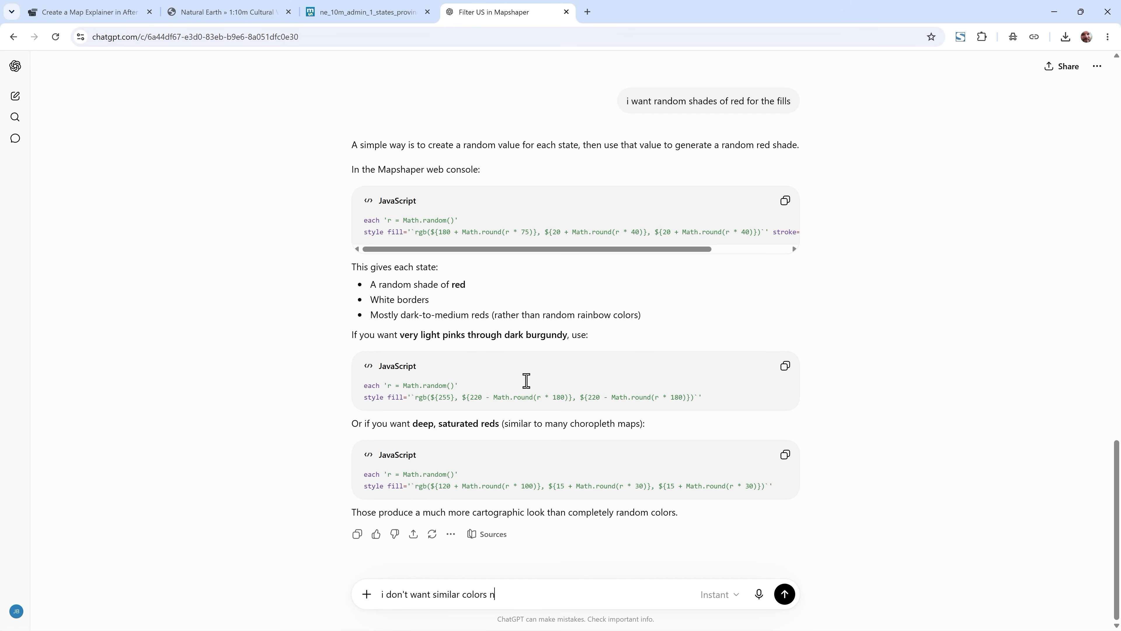
type(" to each other")
key("Return")
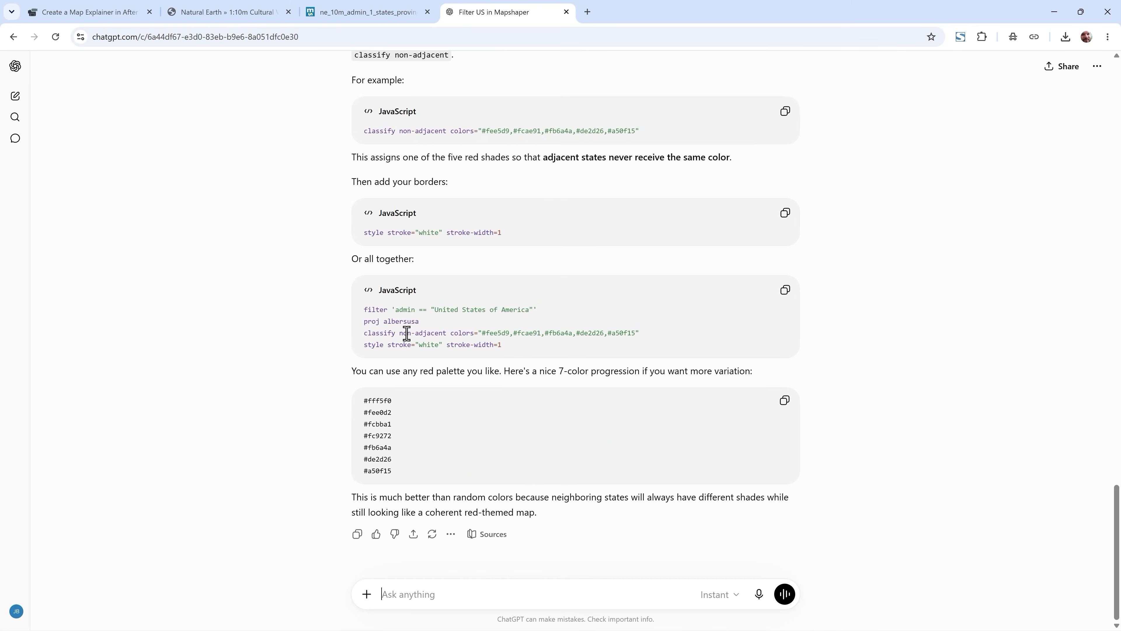
- Copy the classify non-adjacent command with colors #fee5d9,#fcae91,#fb6a4a,#de2d26,#a50f15 and run it in Mapshaper
scroll(408, 336, "up", 3)
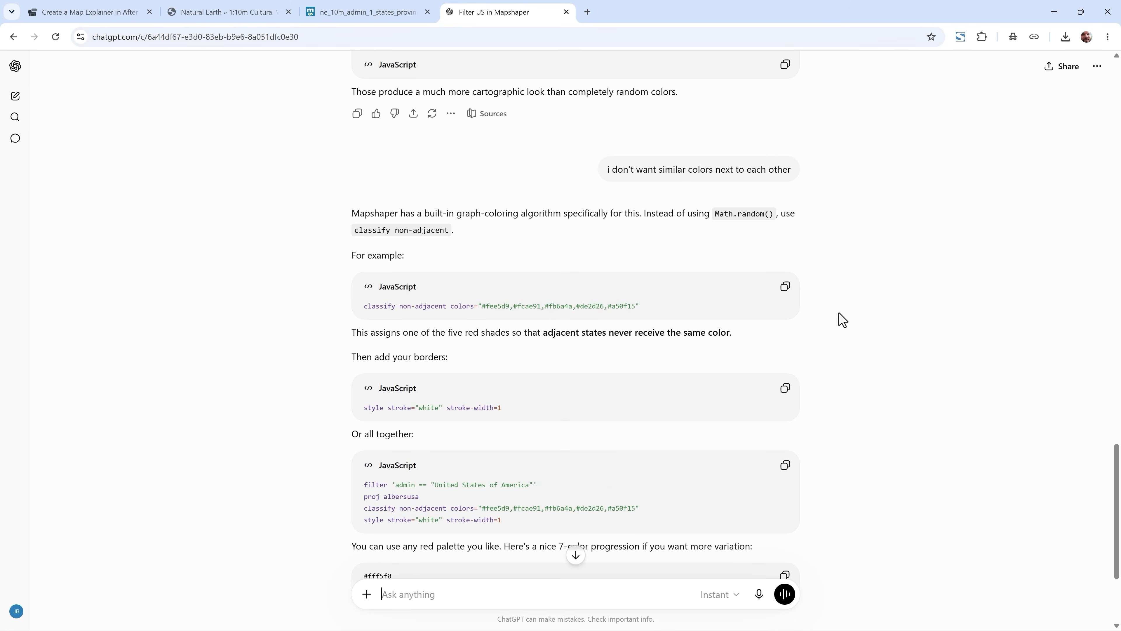
left_click(783, 288)
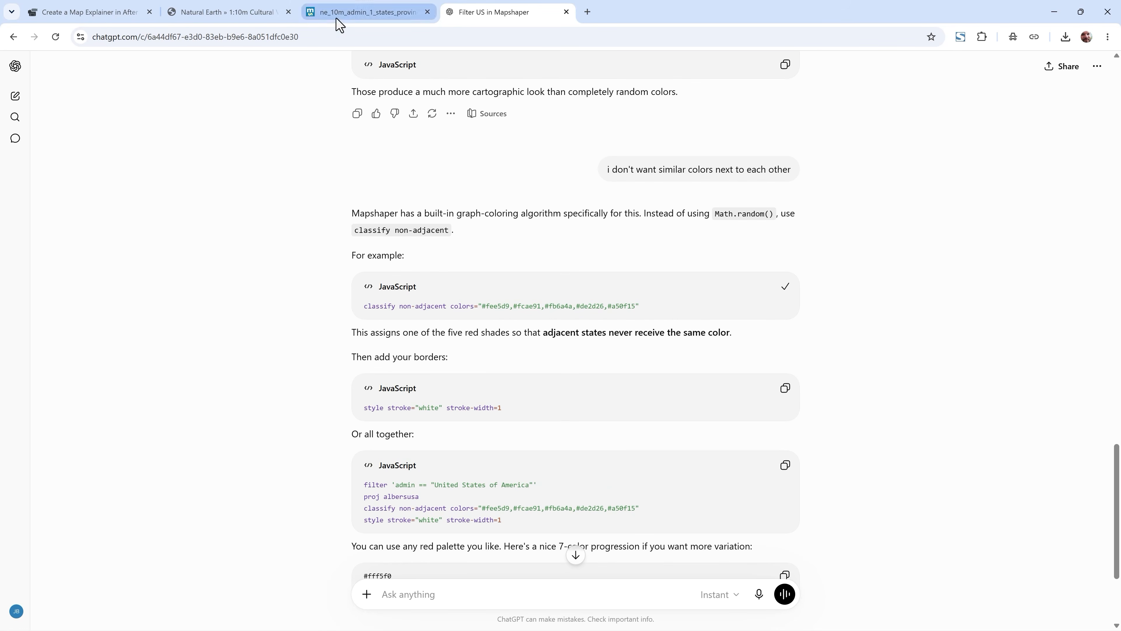
left_click(353, 12)
left_click(51, 543)
key("ctrl+v")
key("Return")
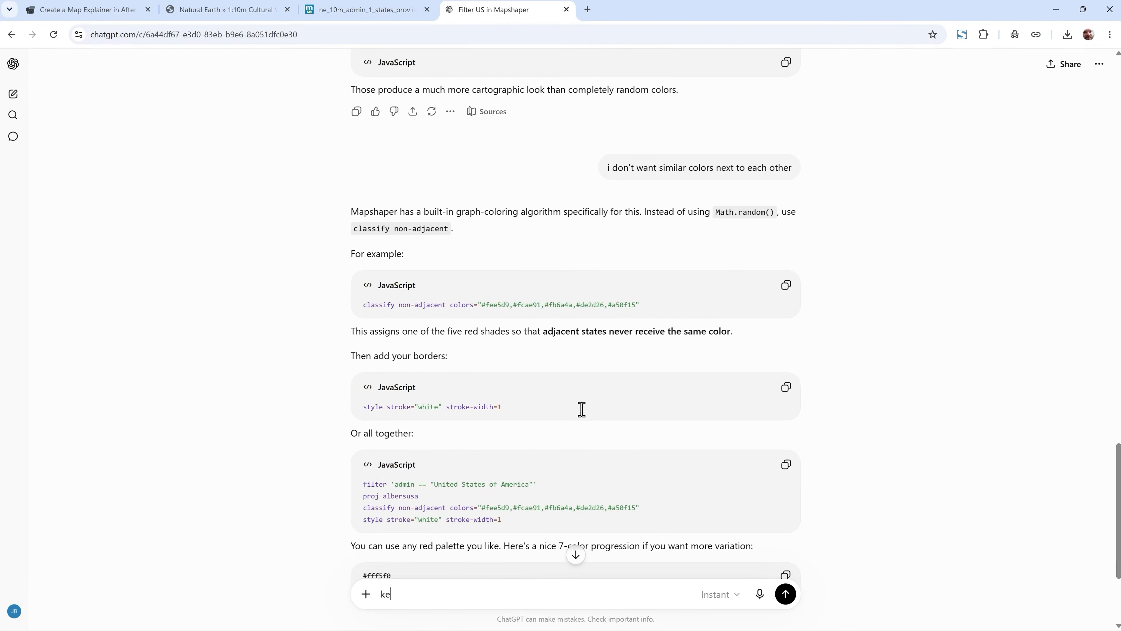
- Ask ChatGPT: "keep it with deeper shades of red."
type("ep it with deep")
type("er shades of red.")
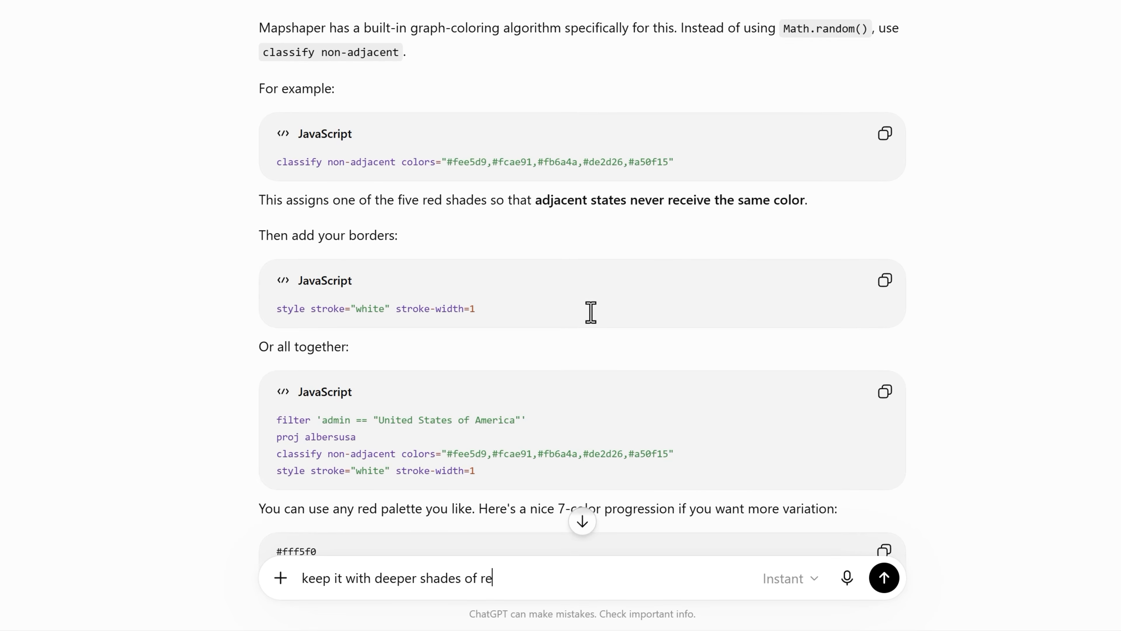
key("Return")
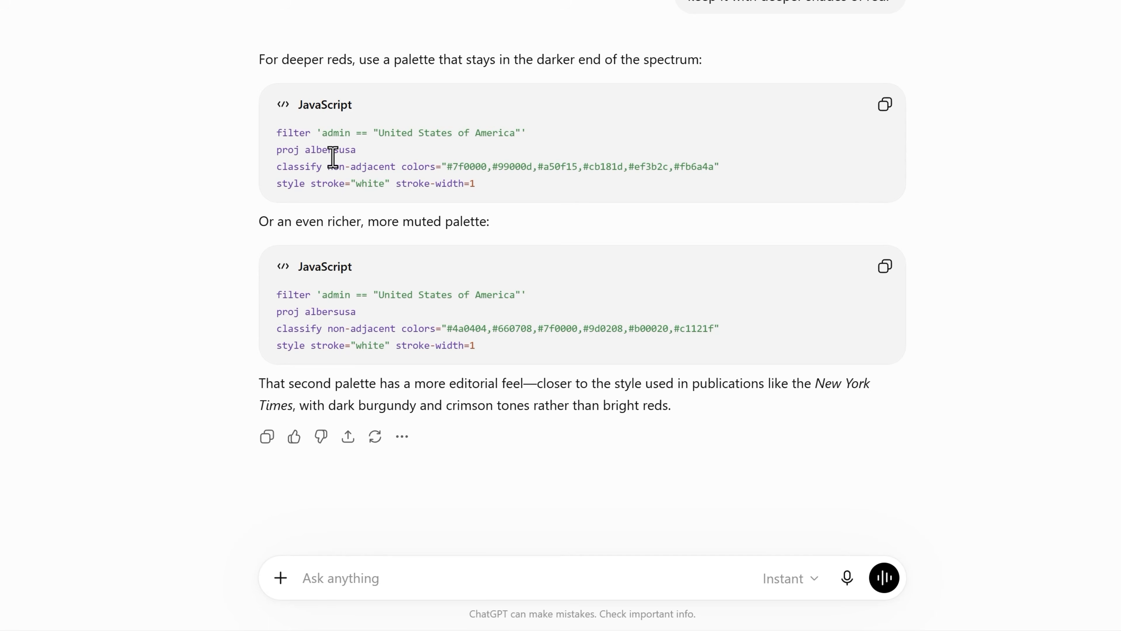
- Run classify non-adjacent with colors #7f0000,#99000d,#a50f15,#cb181d,#ef3b2c,#fb6a4a in the Mapshaper console
triple_click(420, 168)
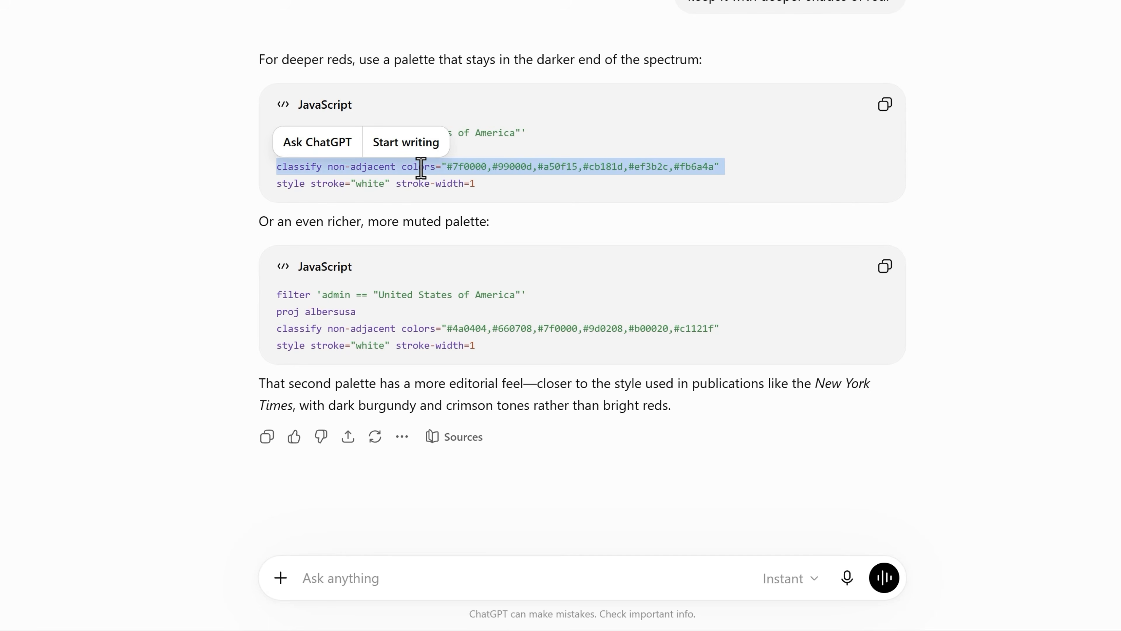
key("alt+Tab")
key("alt+Tab")
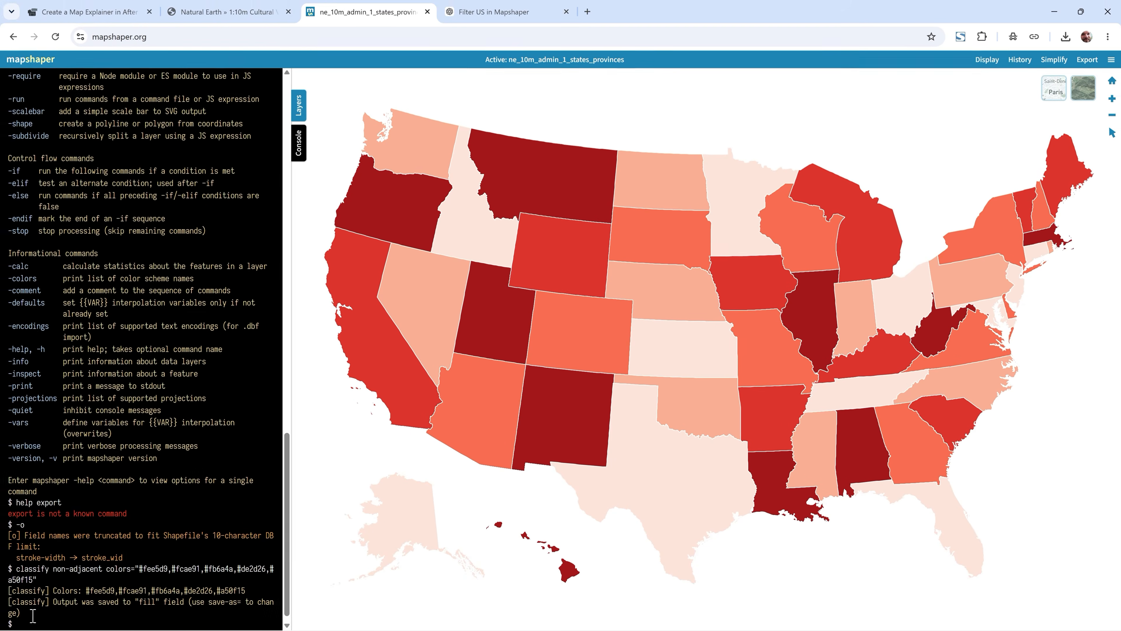
key("ctrl+v")
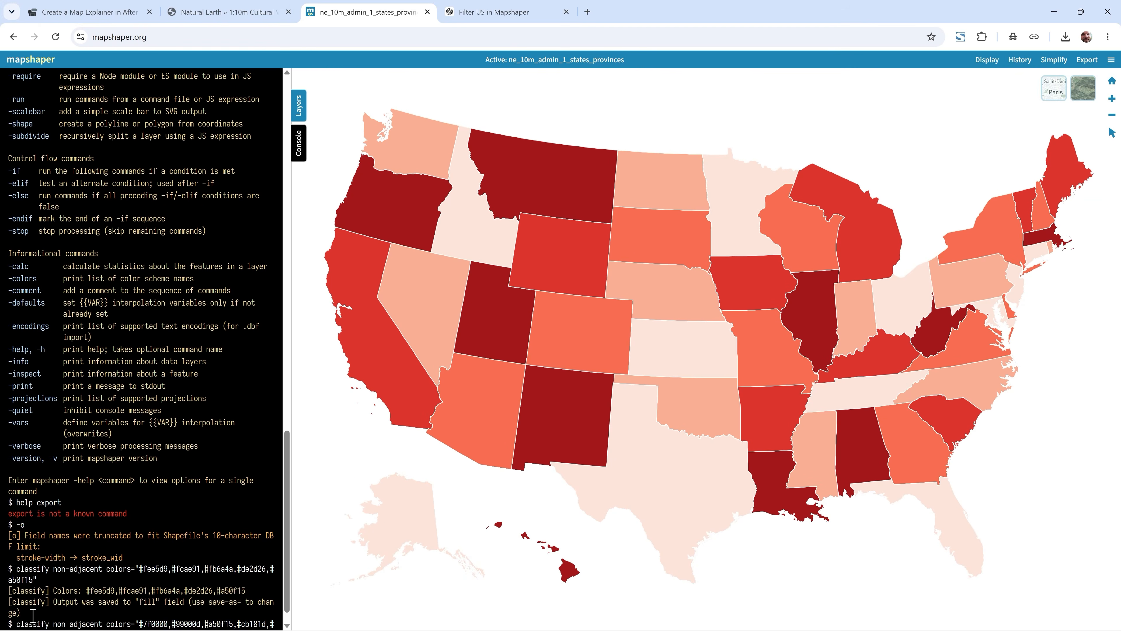
key("Return")
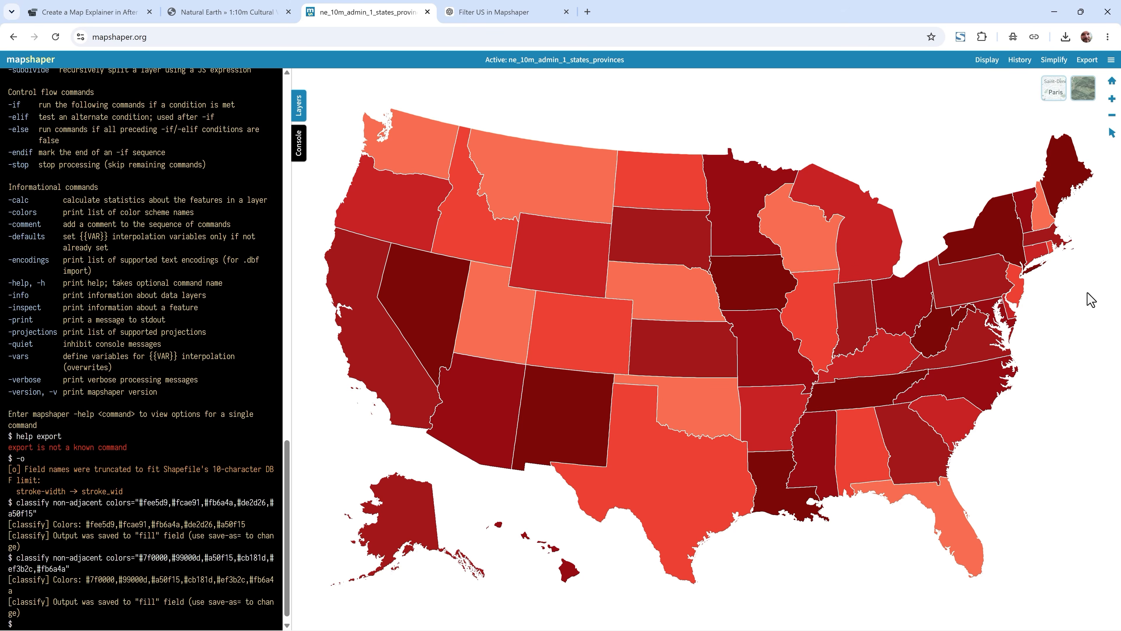
- Export the recoloured states layer as an SVG file
left_click(1086, 60)
left_click(564, 203)
left_click(500, 277)
- Open the exported ne_10m_admin_1_states_provinces (1).svg in Inkscape and inspect its group of individual state paths
key("alt+Tab")
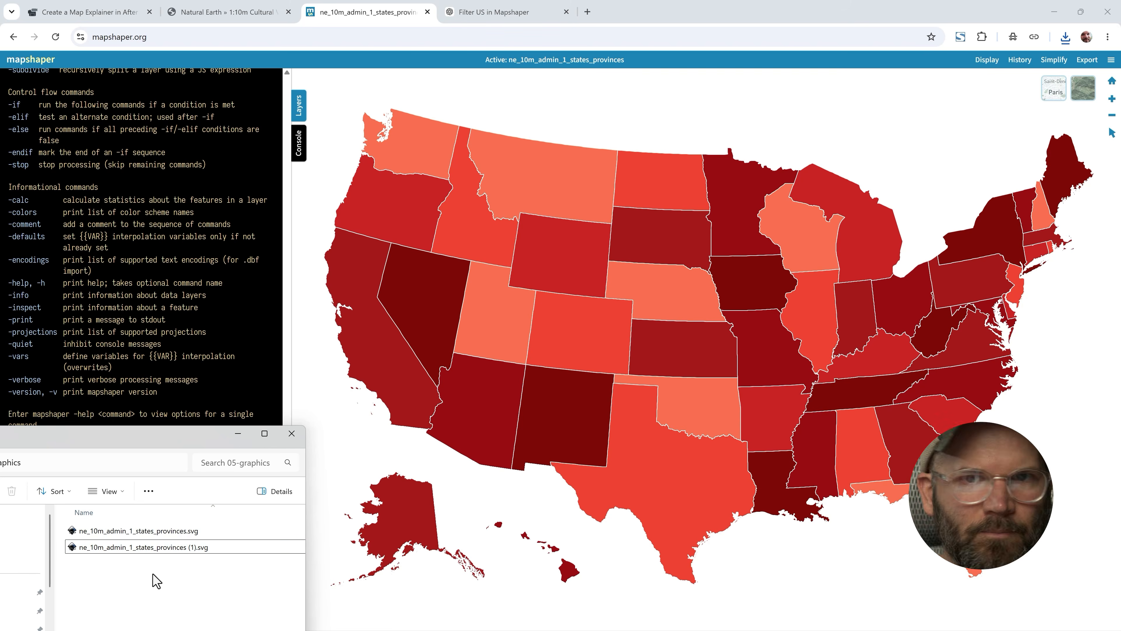
double_click(122, 549)
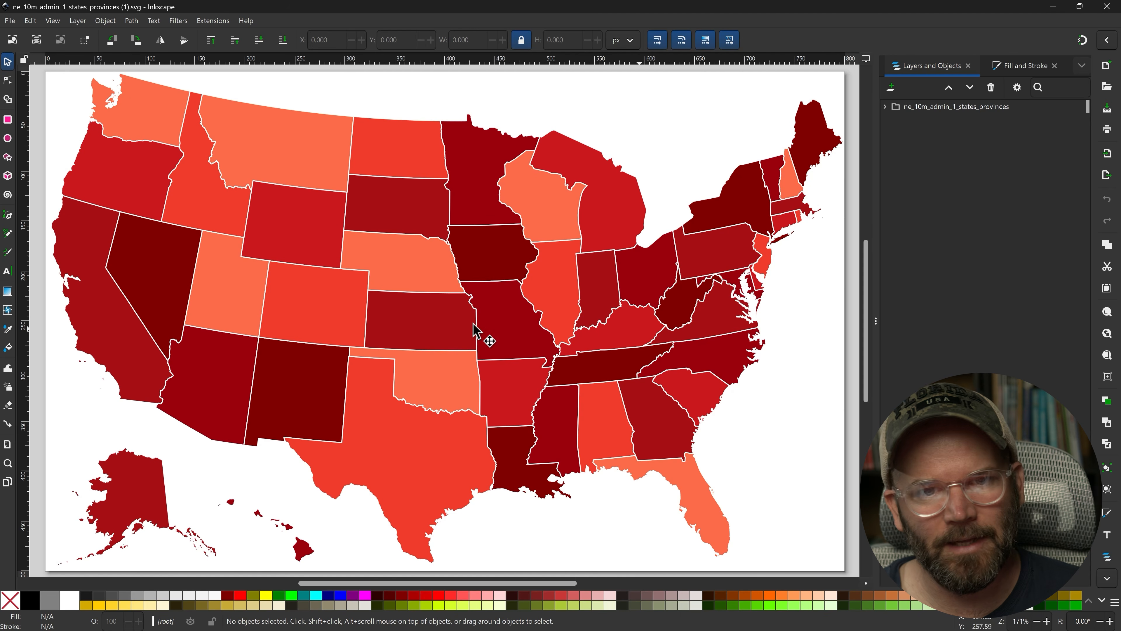
left_click(482, 191)
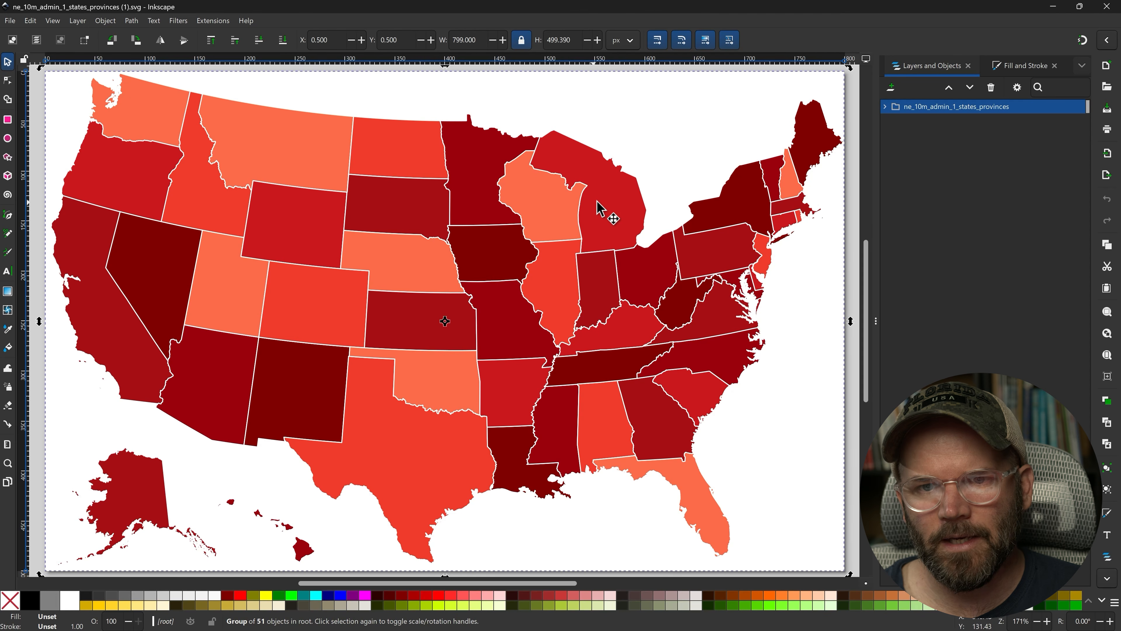
key("Escape")
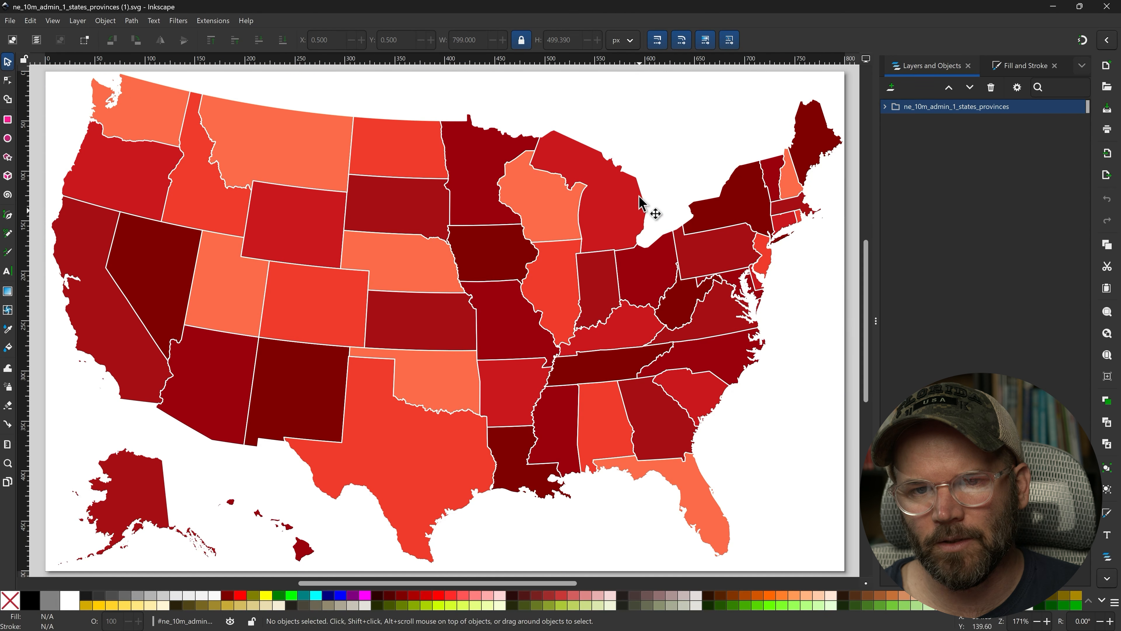
double_click(554, 218)
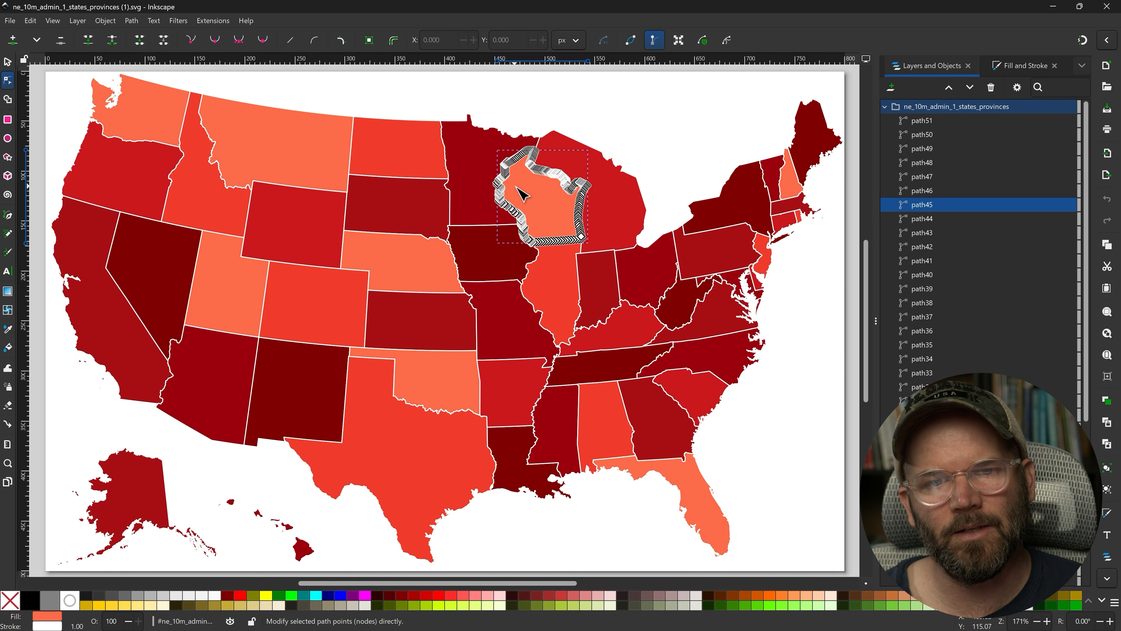
- Import the exported ne_10m_admin_1_states_provinces (1).svg into the project and add it to Comp 1
key("alt+Tab")
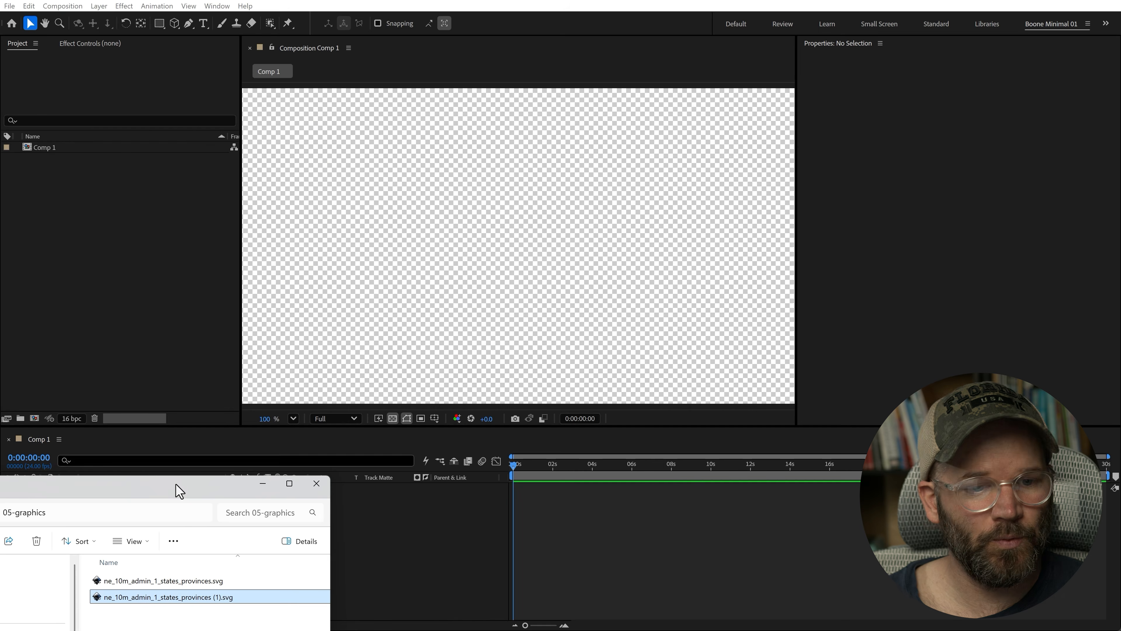
left_click_drag(175, 487, 176, 471)
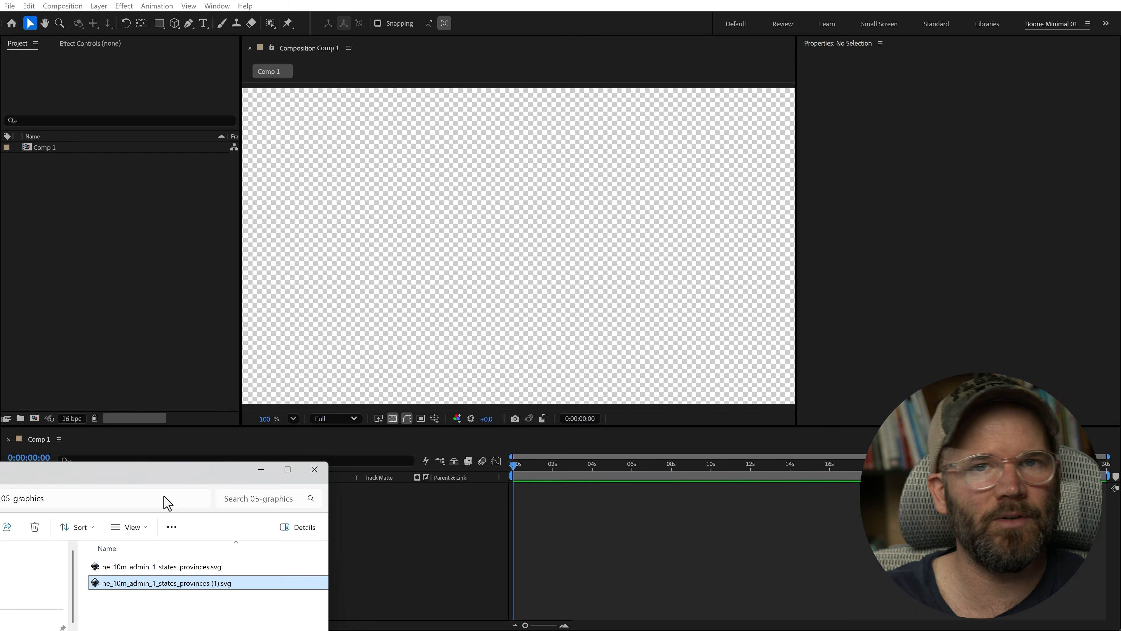
left_click_drag(163, 588, 85, 226)
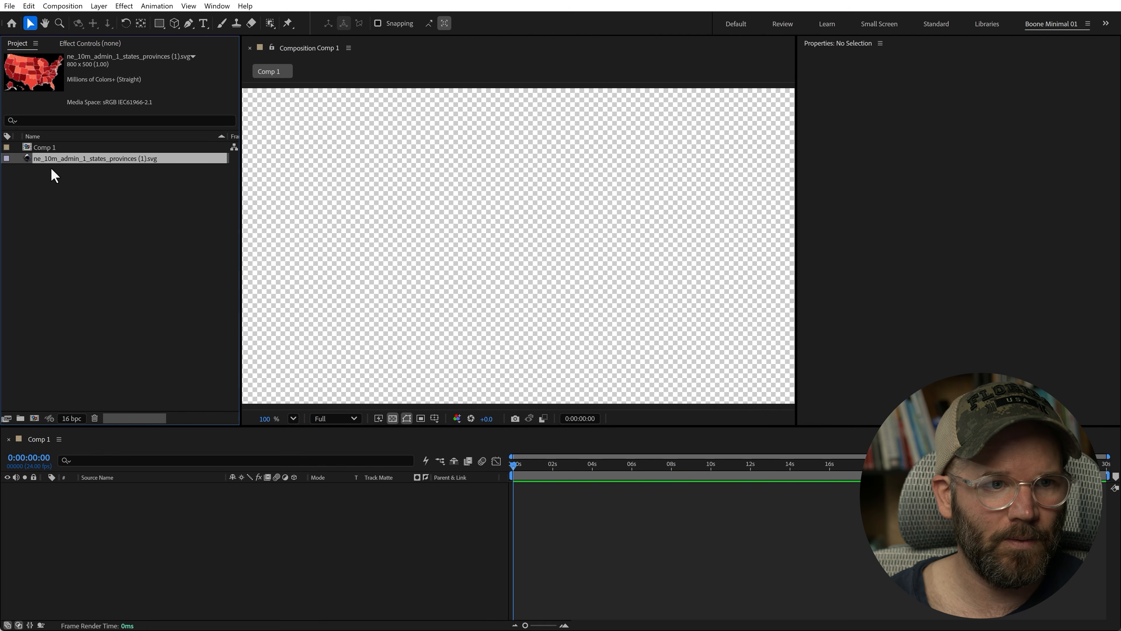
left_click_drag(46, 158, 155, 557)
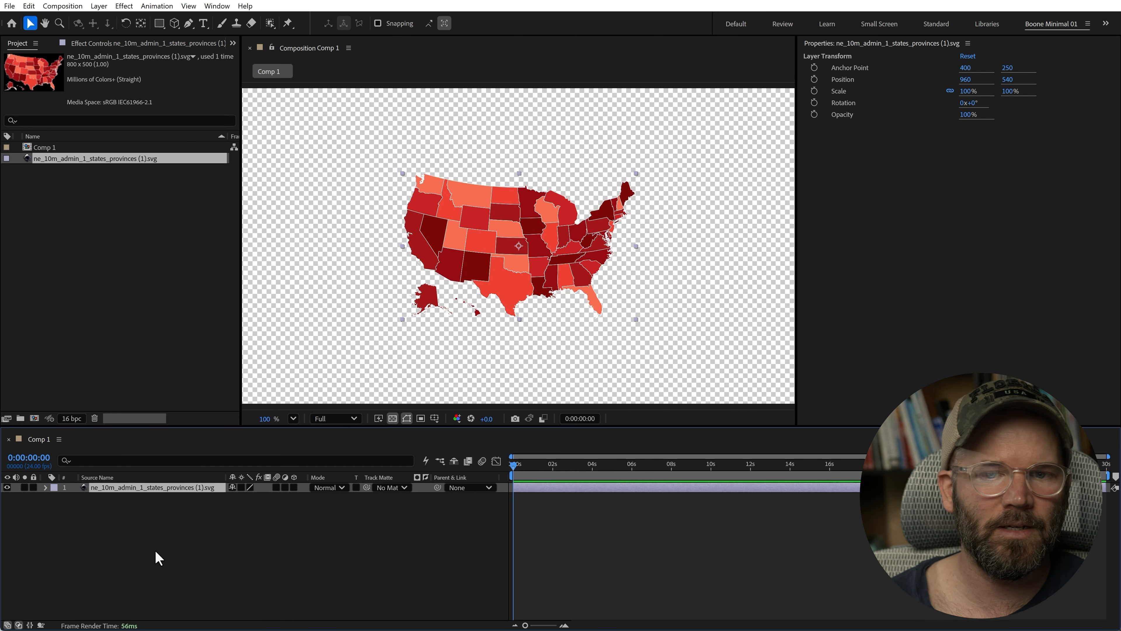
- Convert the SVG layer into a shape layer with Create Shapes from Vector Layer
right_click(100, 489)
mouse_move(152, 370)
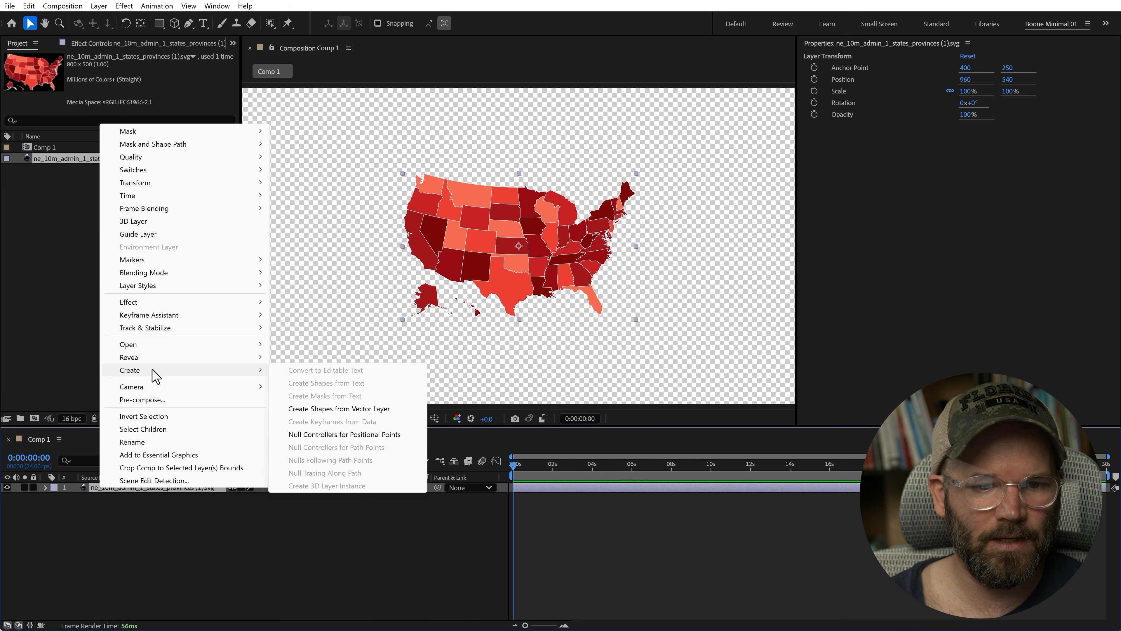
left_click(320, 409)
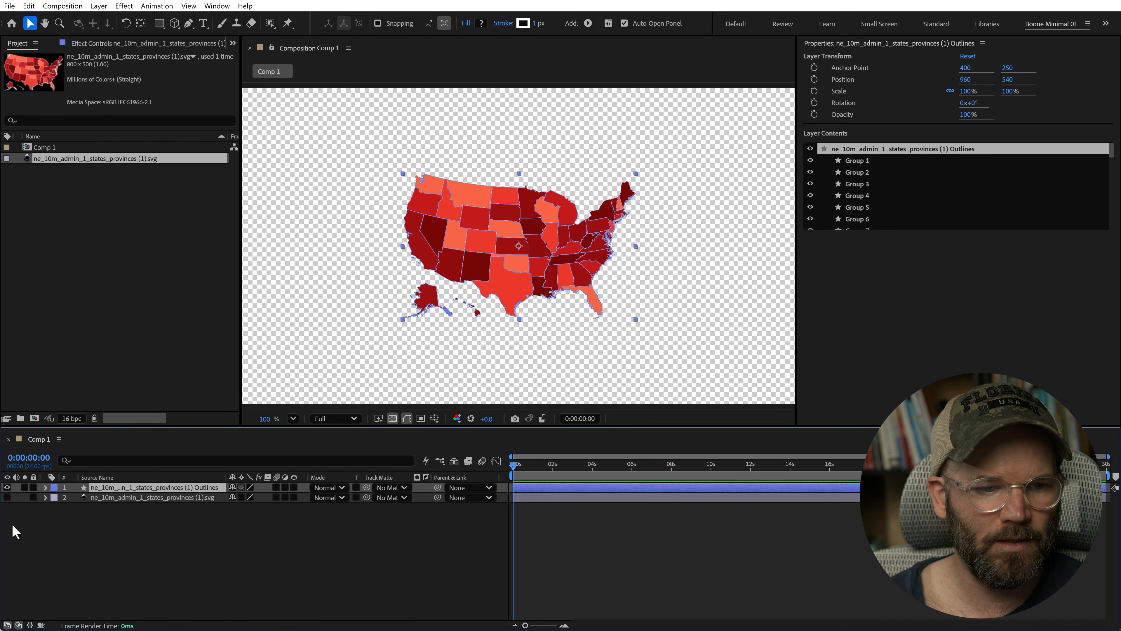
- Expand the outlines layer's contents and inspect the individual state groups
left_click(45, 487)
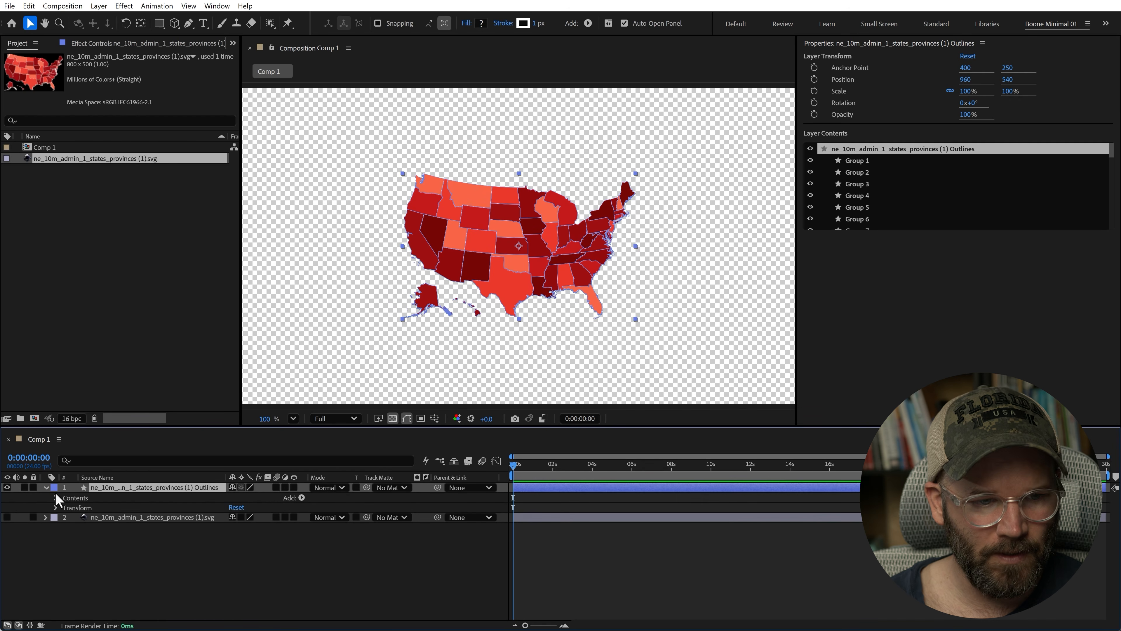
left_click(55, 496)
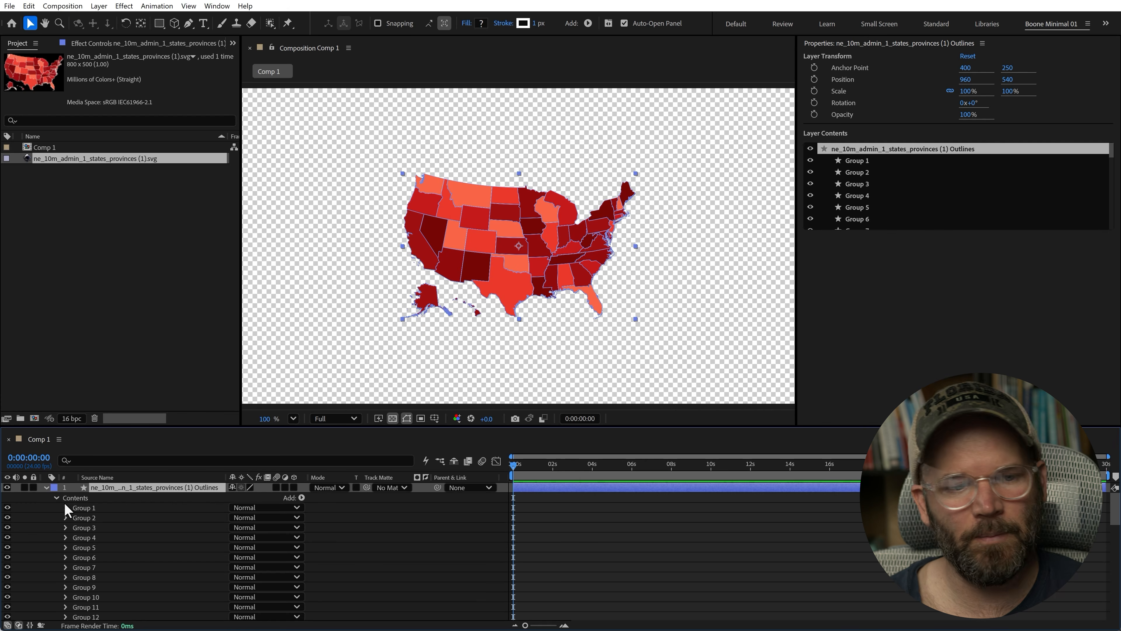
left_click(91, 506)
left_click(90, 520)
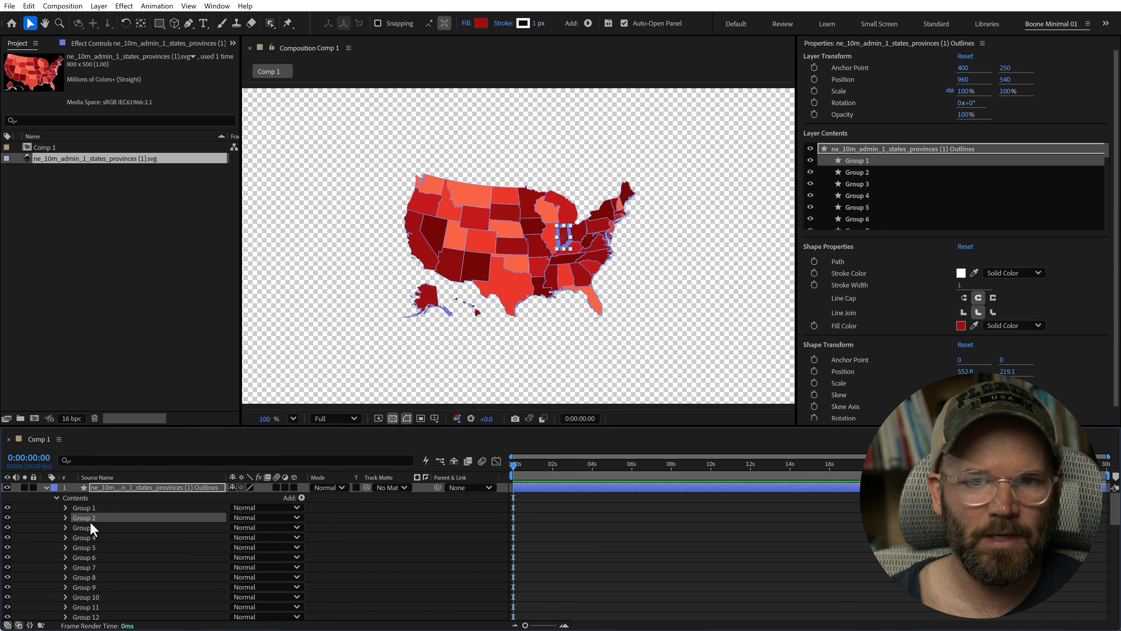
left_click(85, 536)
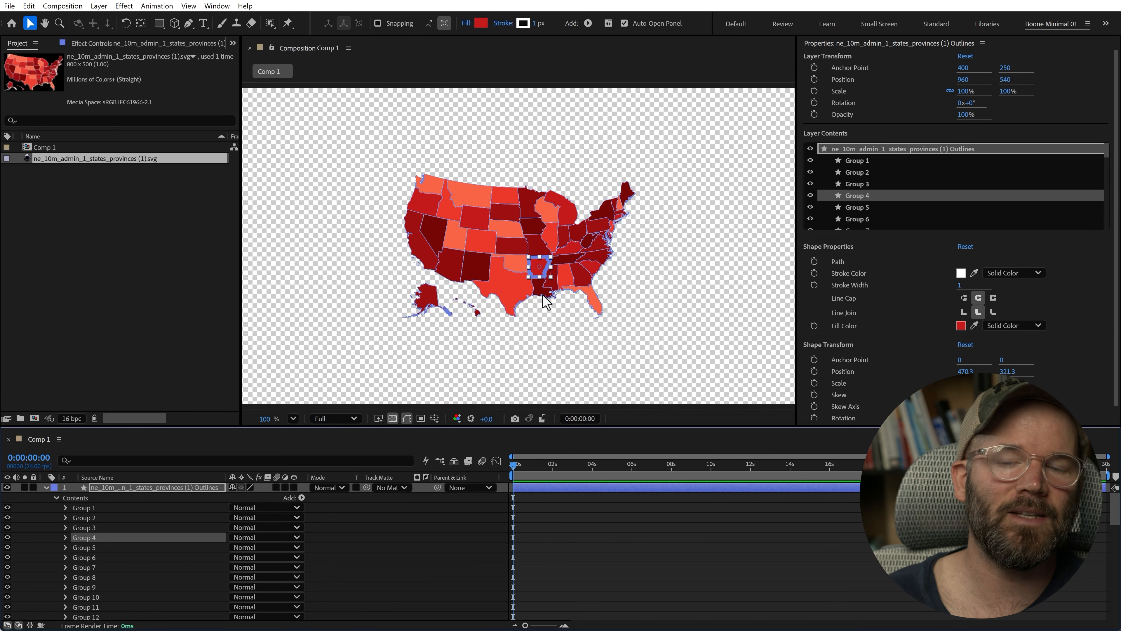
left_click(614, 563)
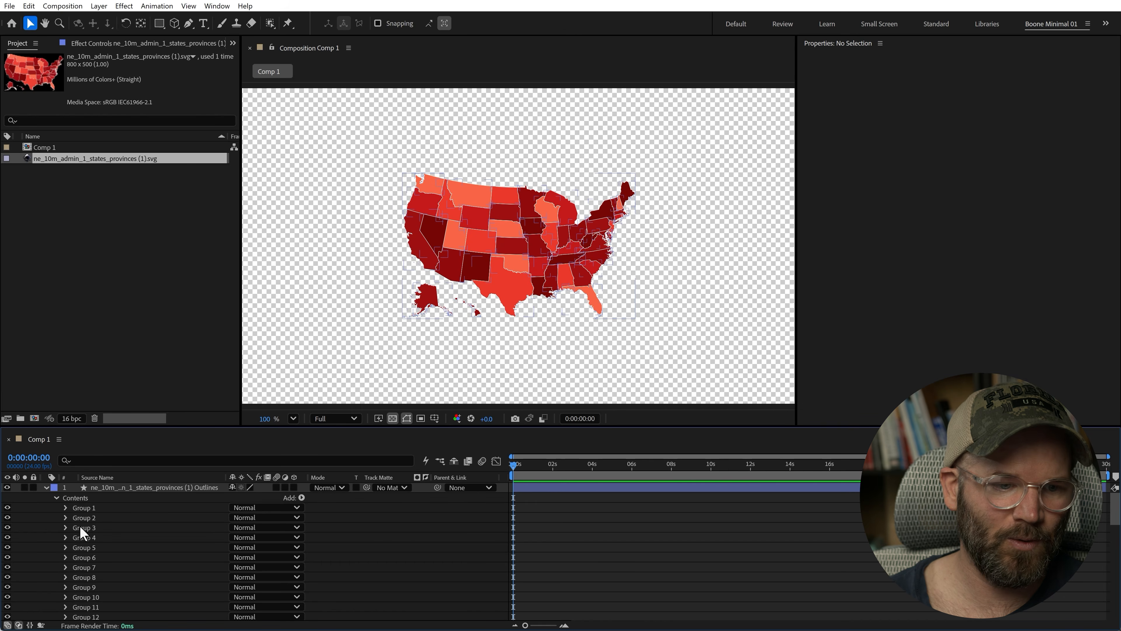
left_click(45, 487)
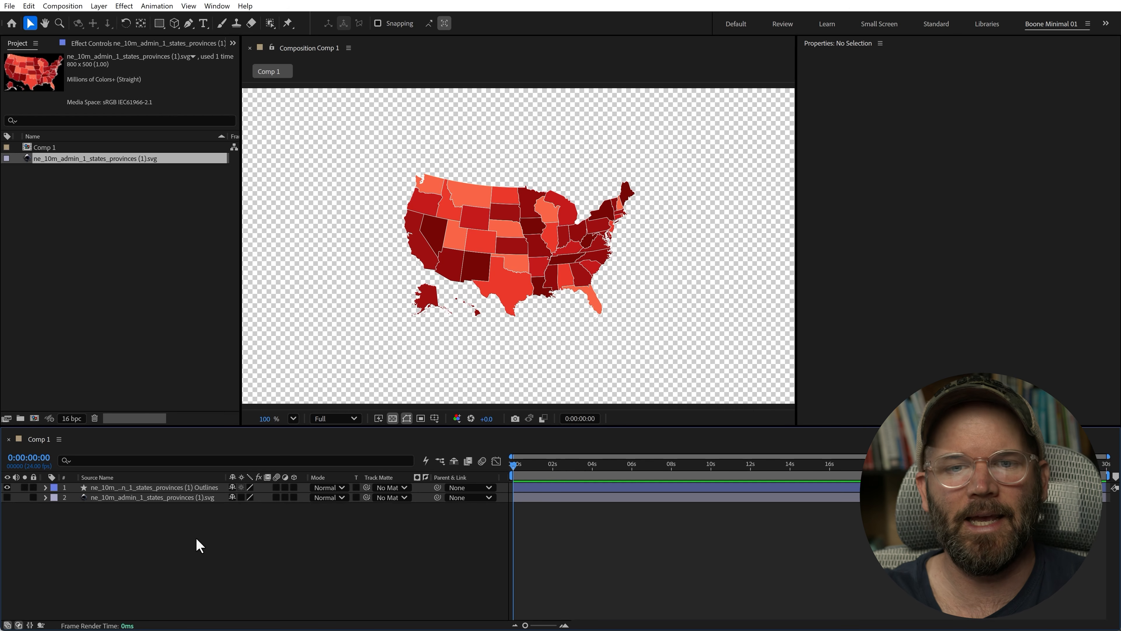
- Scale the state outlines shape layer up to about 146.6%
left_click(136, 490)
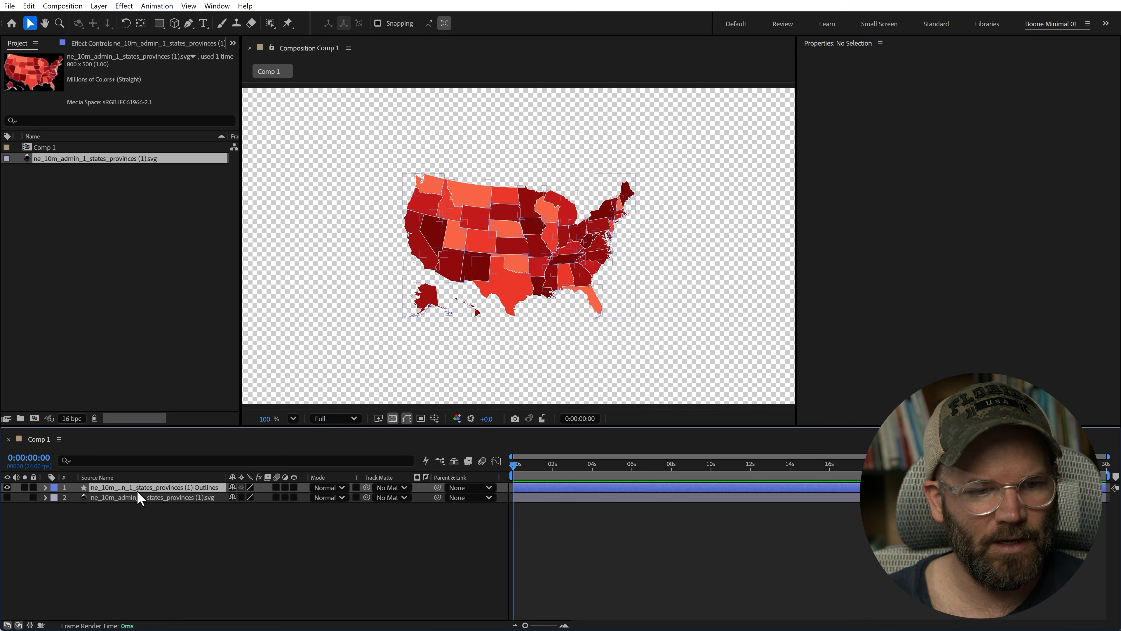
left_click_drag(636, 319, 691, 345)
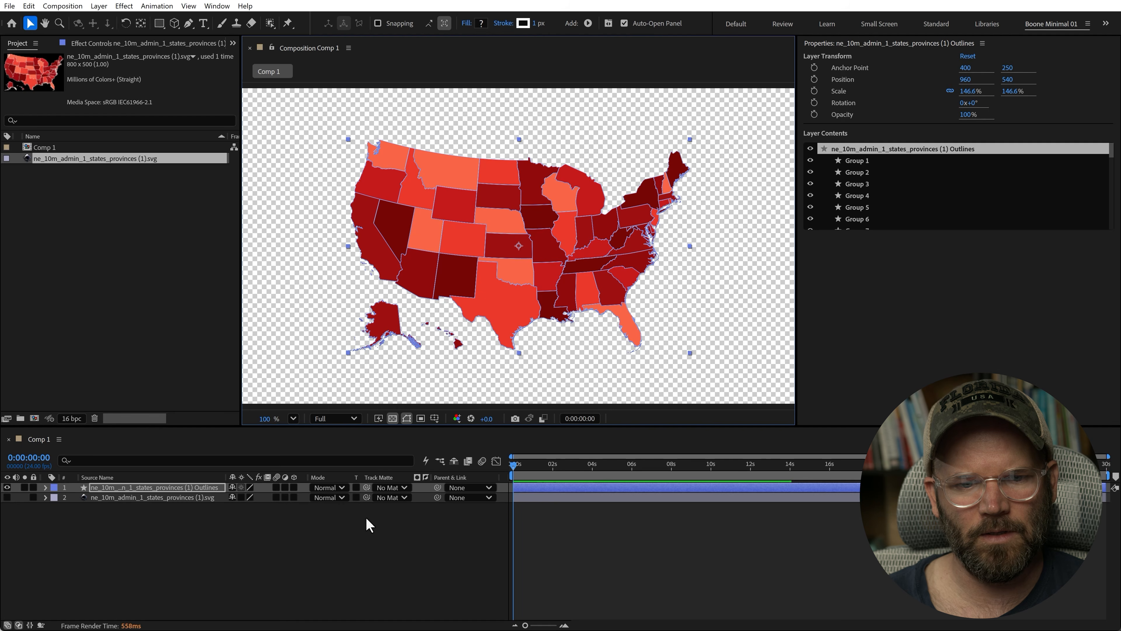
left_click(333, 543)
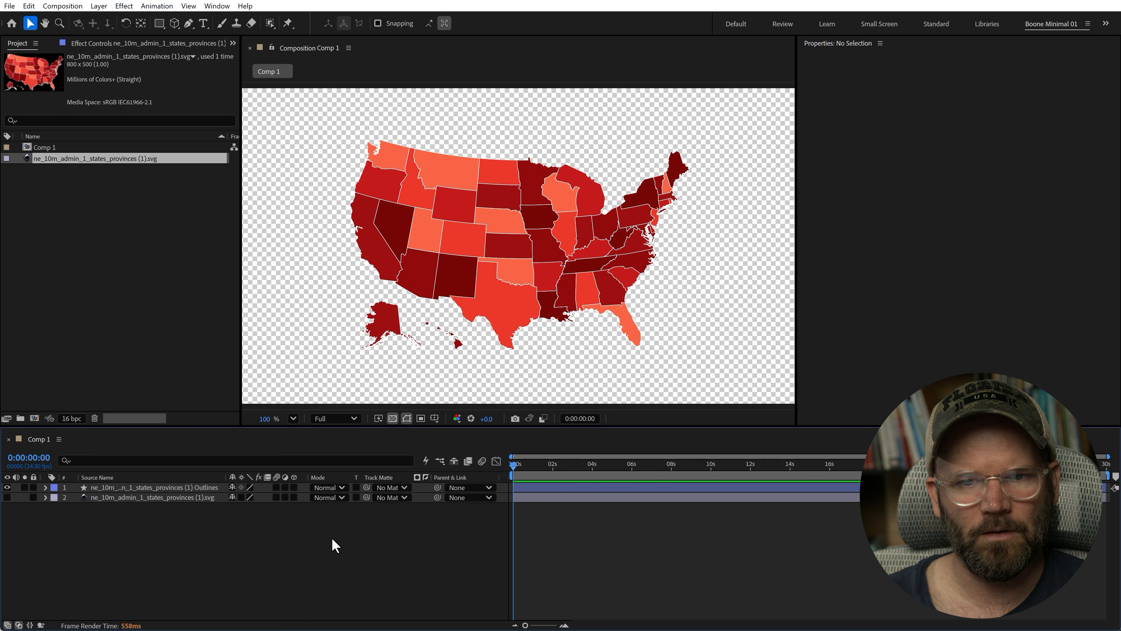
left_click(130, 488)
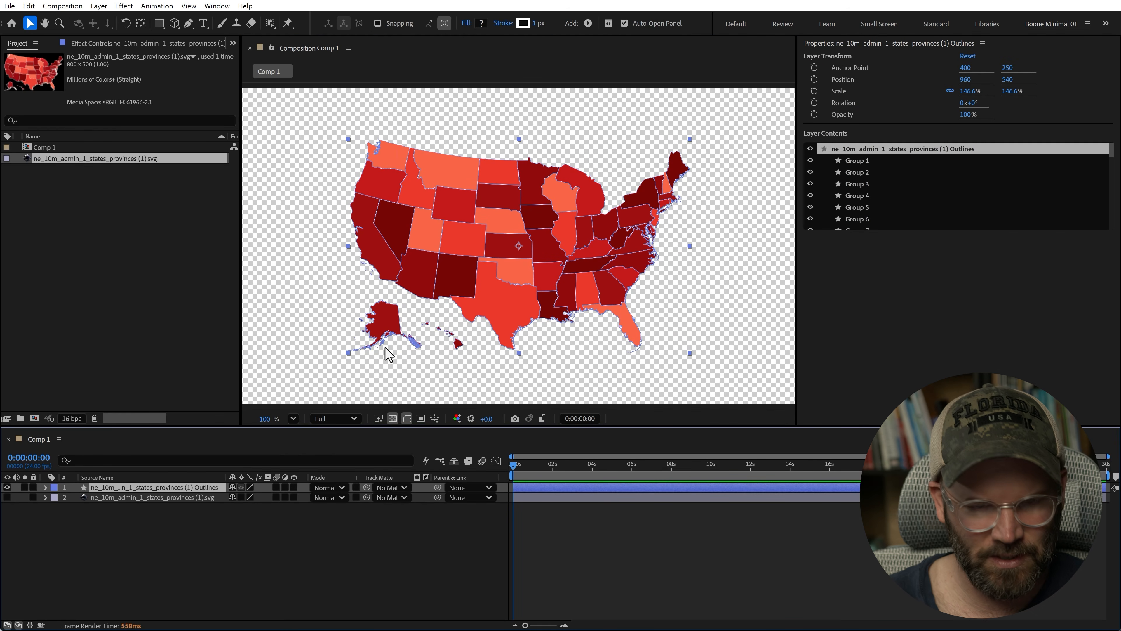
key("g")
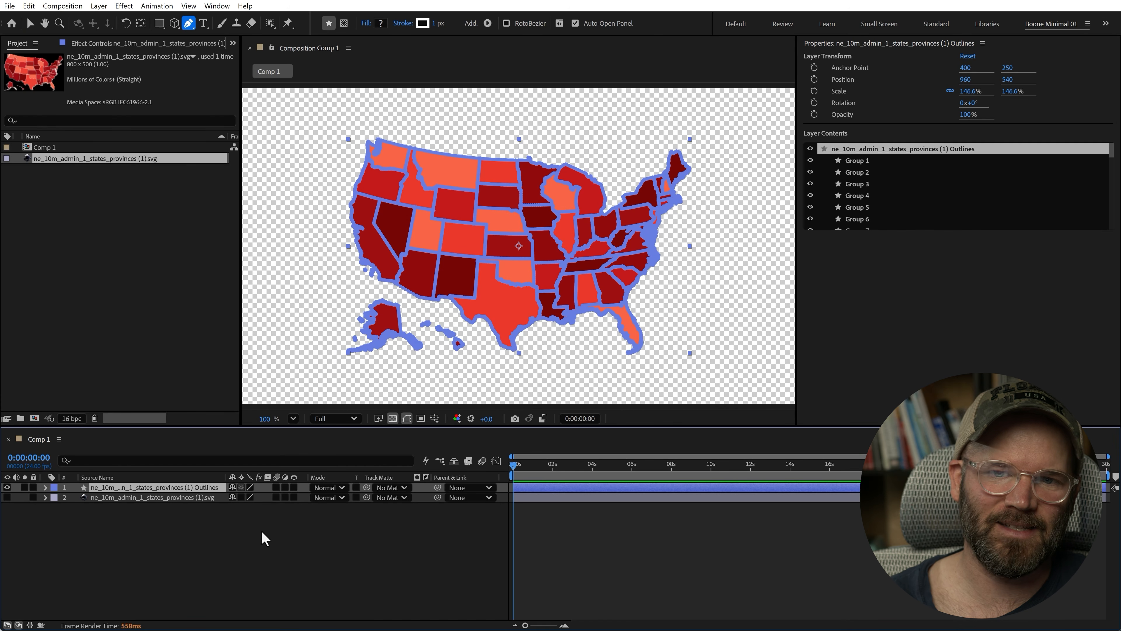
left_click(311, 523)
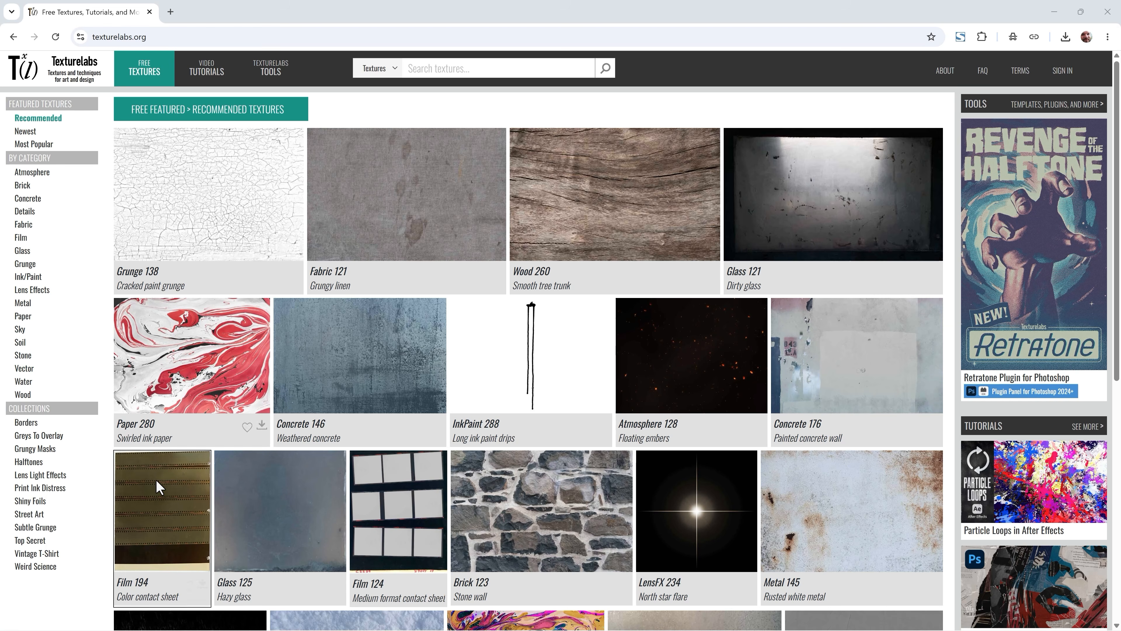
- Browse the paper textures category on Texturelabs
left_click(23, 316)
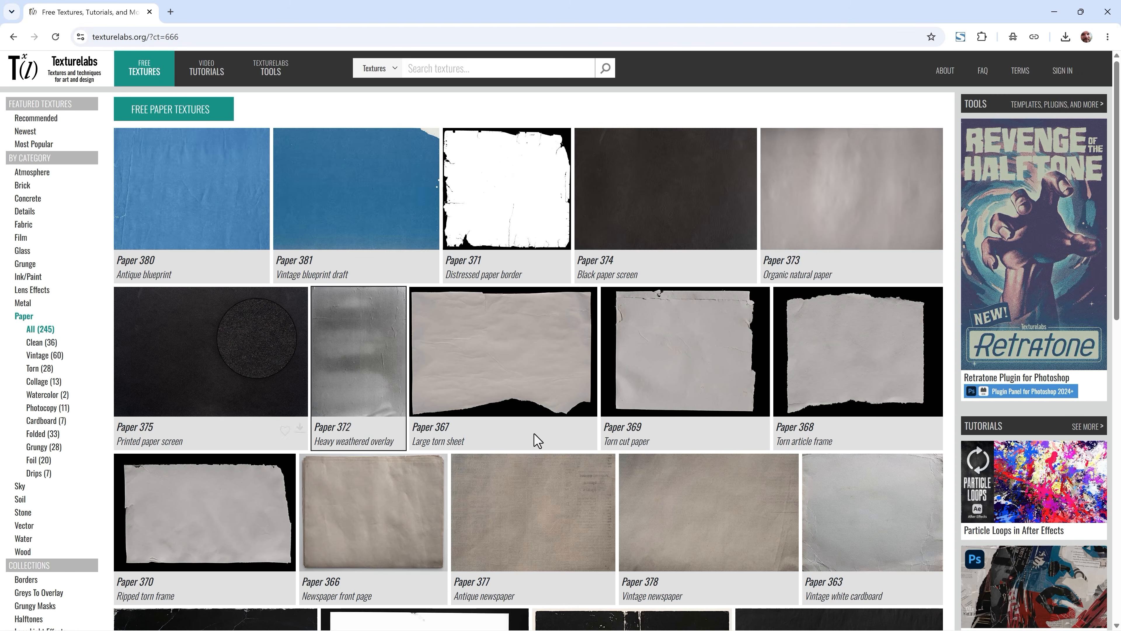
scroll(536, 441, "down", 4)
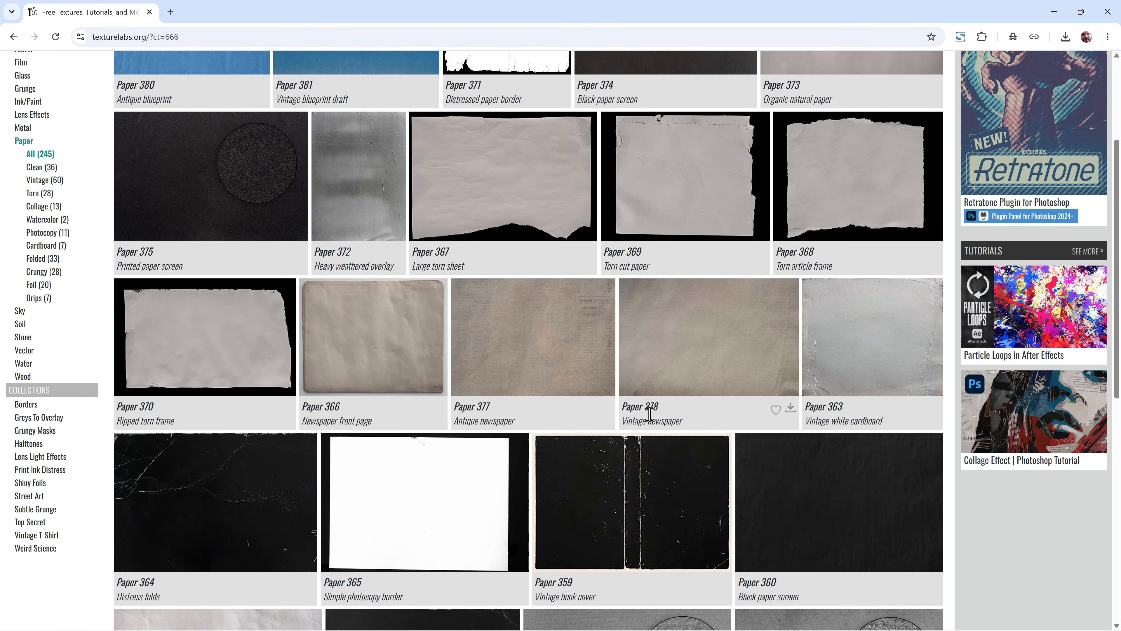
key("alt+Tab")
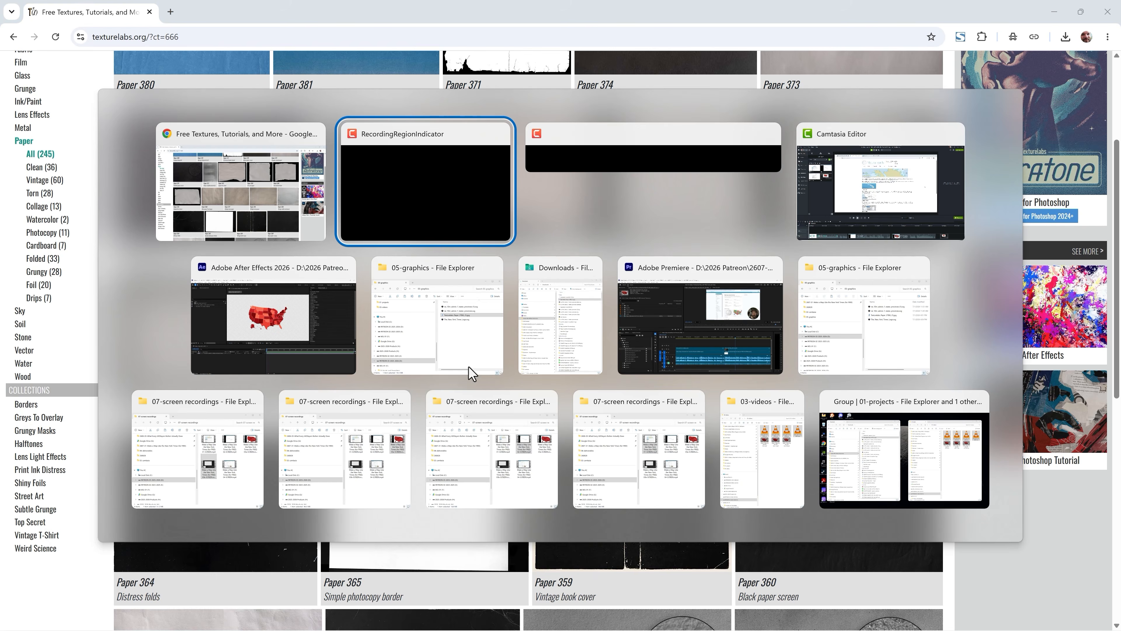
left_click(331, 358)
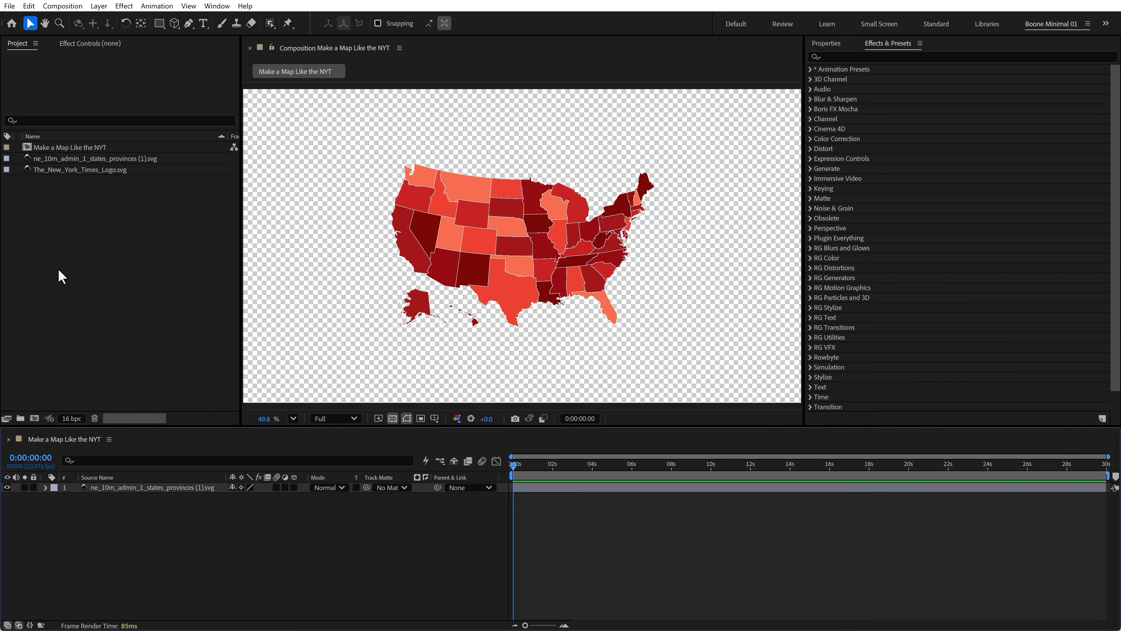
- Import Texturelabs_Paper_378XL (1).jpg and place it above the map in the Make a Map Like the NYT composition
key("alt+Tab")
key("alt+Tab")
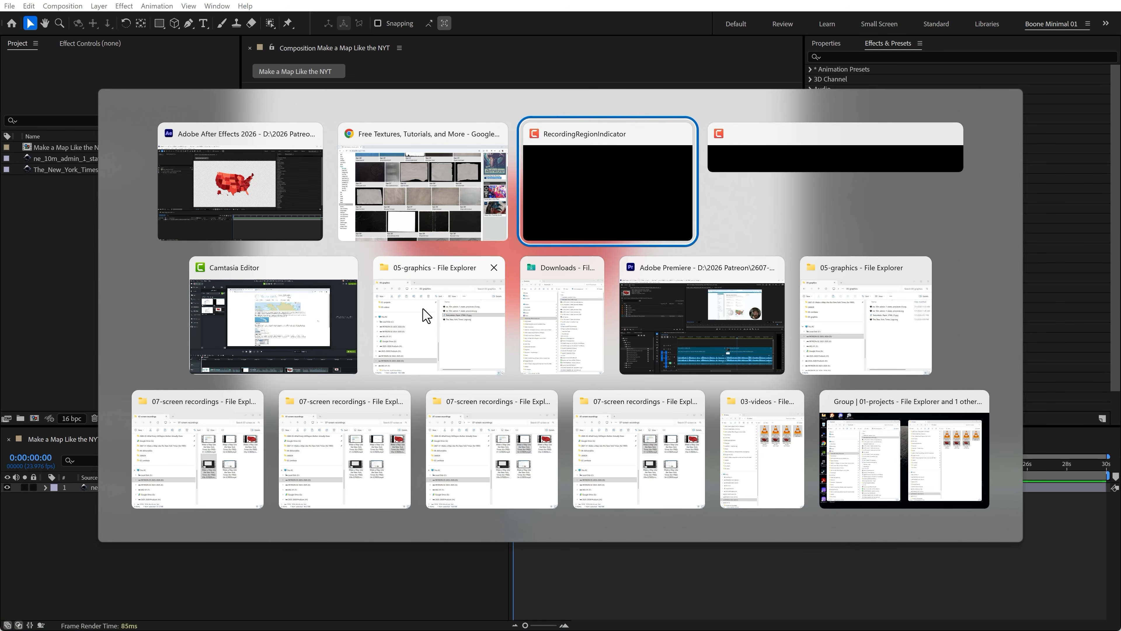
left_click(469, 346)
left_click_drag(855, 278, 63, 260)
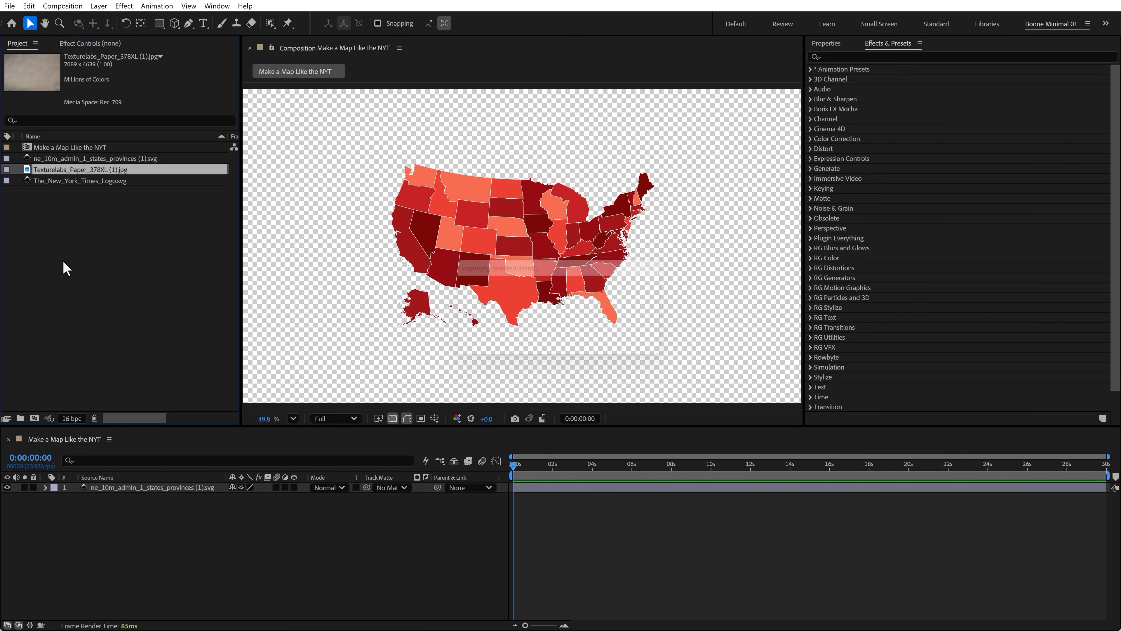
left_click_drag(69, 173, 111, 491)
- Set the paper texture layer's blending mode to Multiply and fit it to the composition
left_click(335, 488)
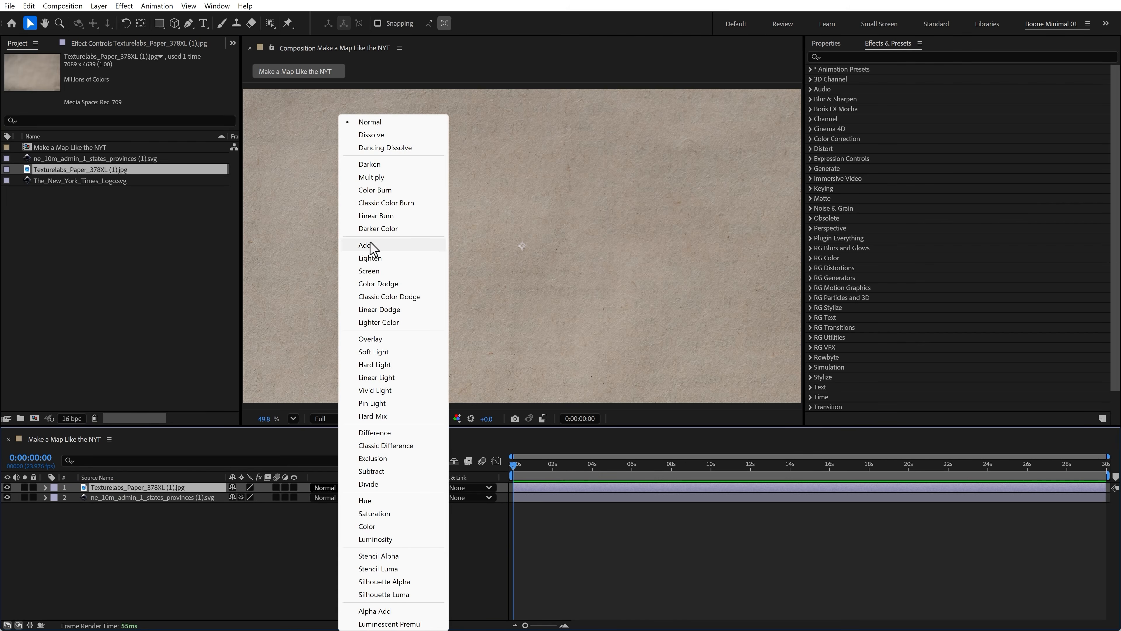
left_click(370, 177)
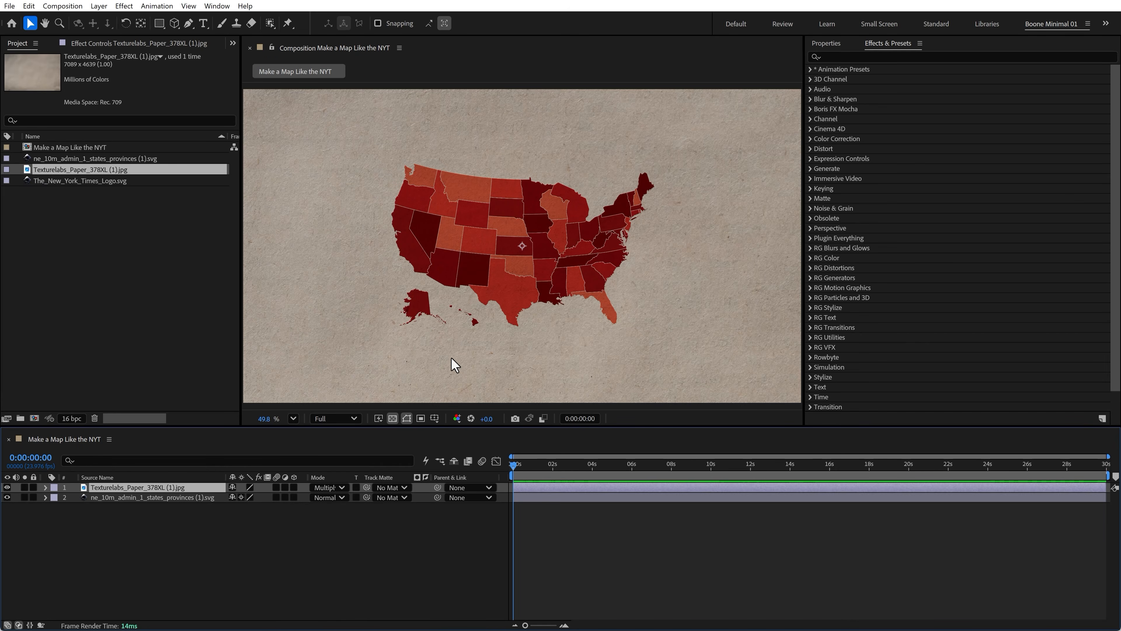
right_click(146, 488)
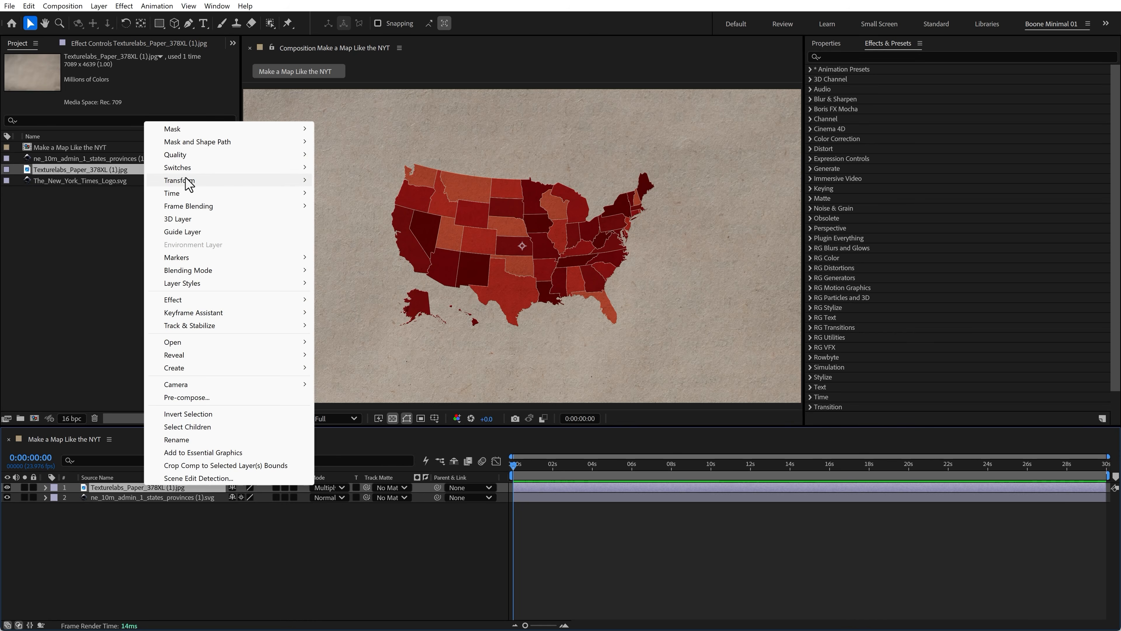
mouse_move(187, 180)
left_click(403, 338)
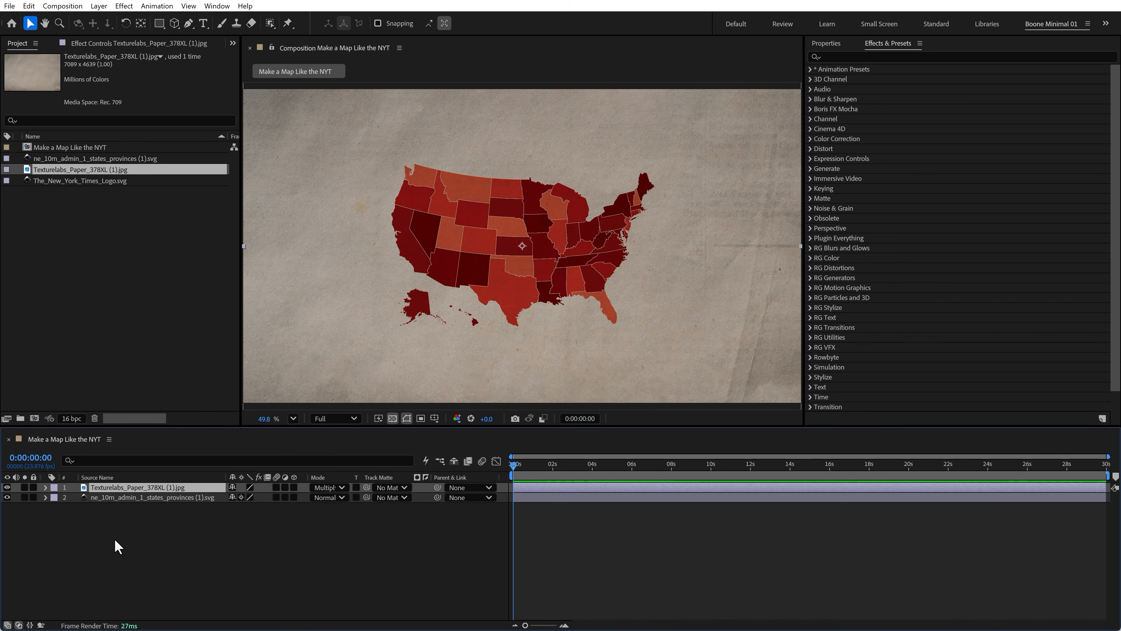
- Apply the Displacement Map effect to the states SVG layer
left_click(110, 519)
left_click(119, 489)
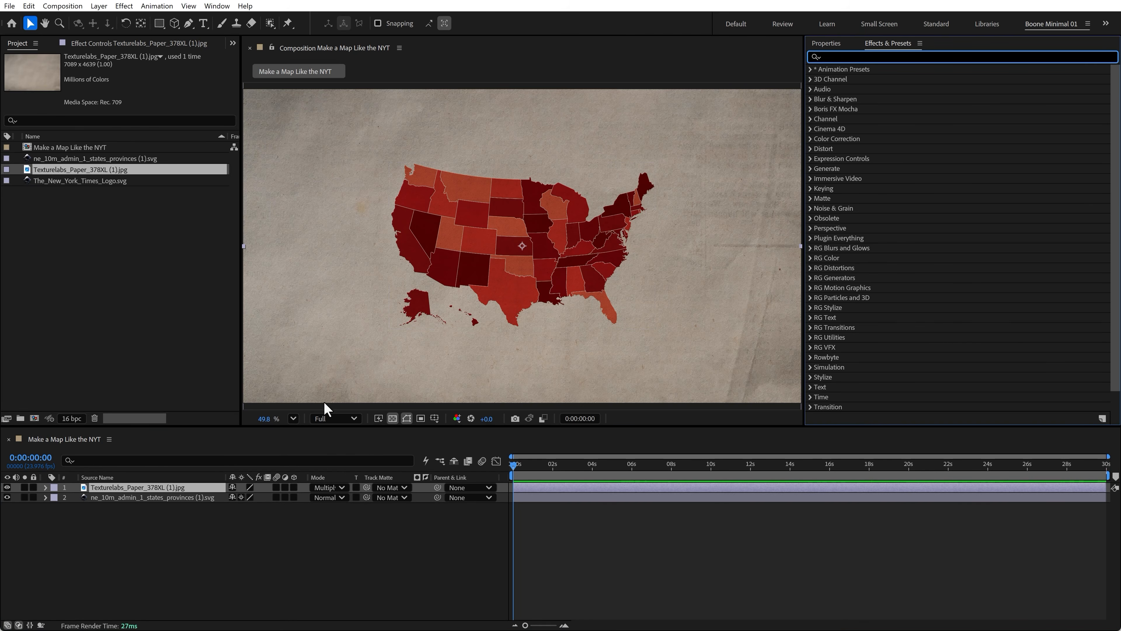
left_click(110, 499)
left_click(894, 56)
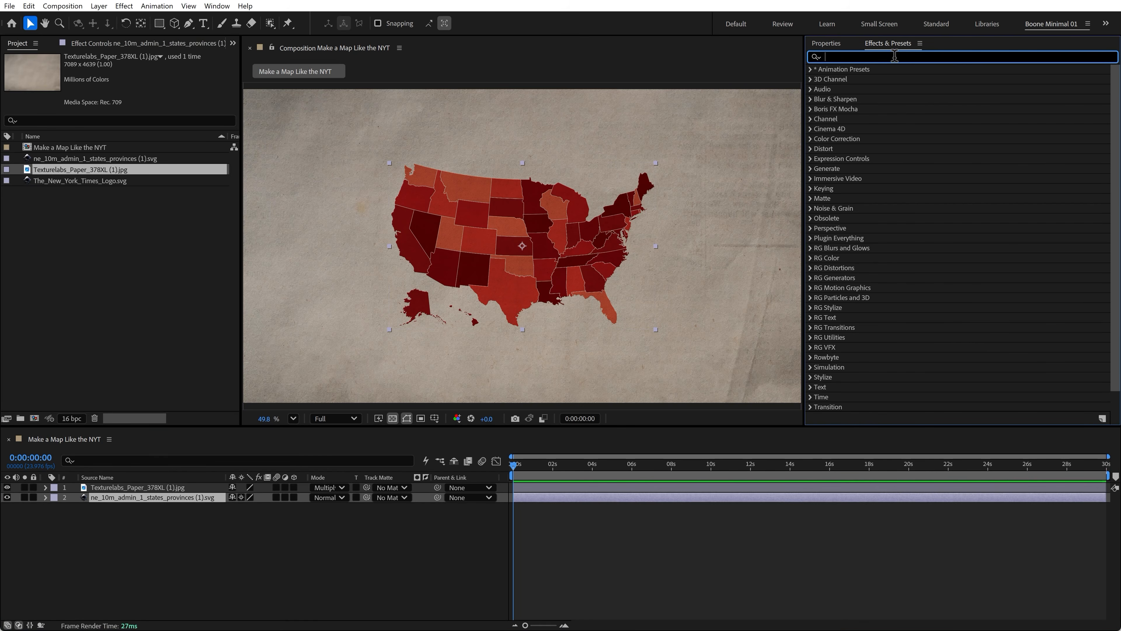
type("displa")
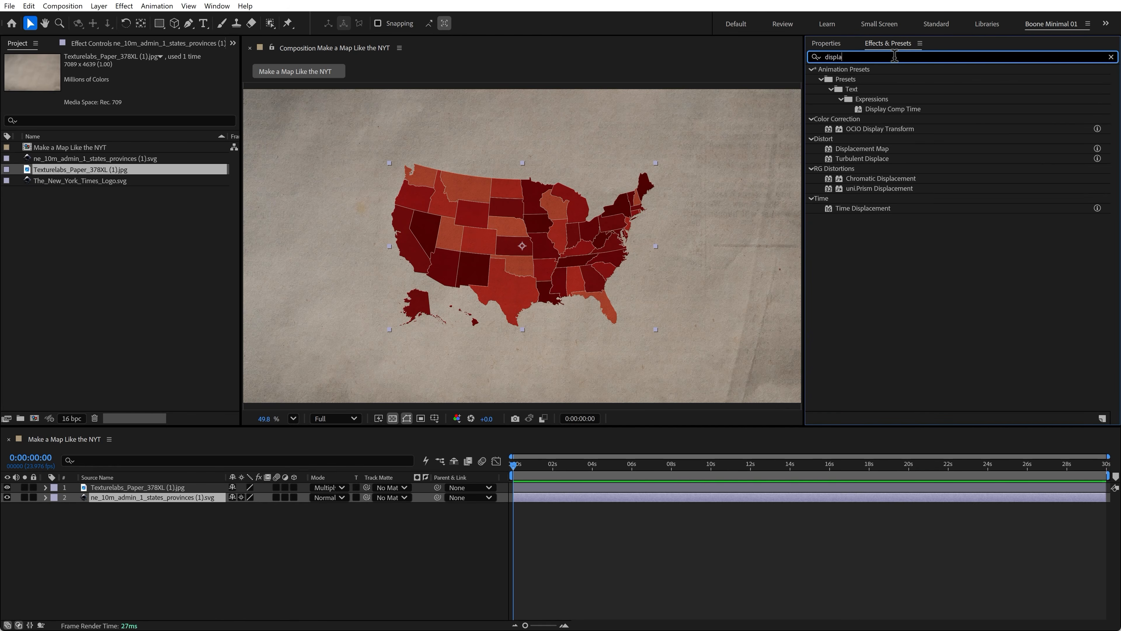
type("ce")
left_click_drag(851, 80, 114, 509)
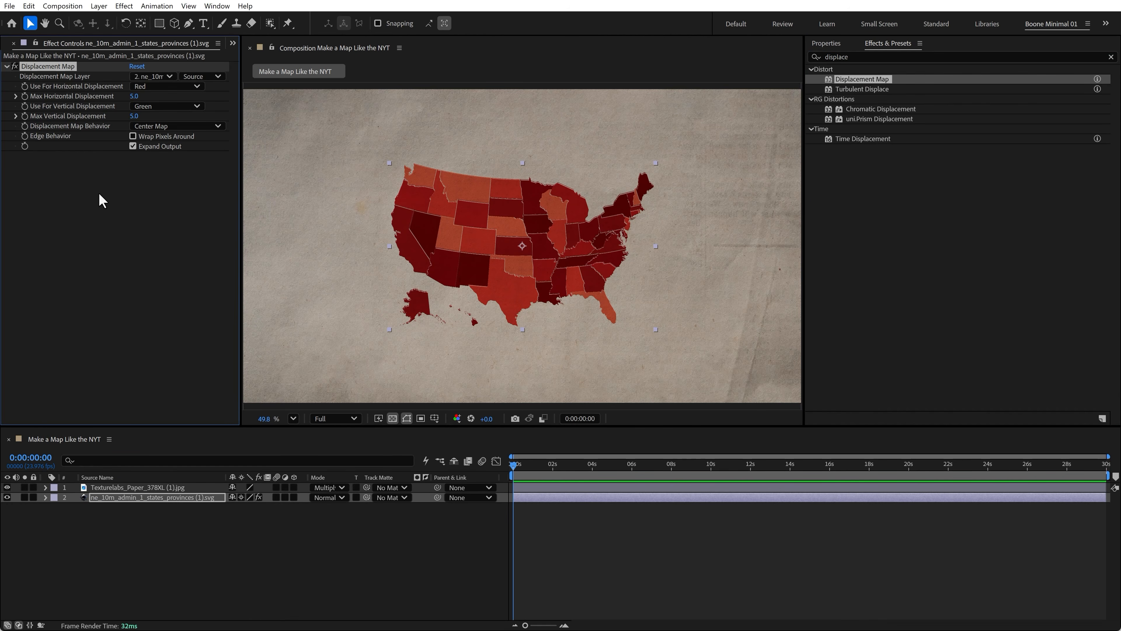
- Set the Displacement Map Layer to Texturelabs_Paper_378XL (1).jpg using its Effects & Masks
left_click(153, 76)
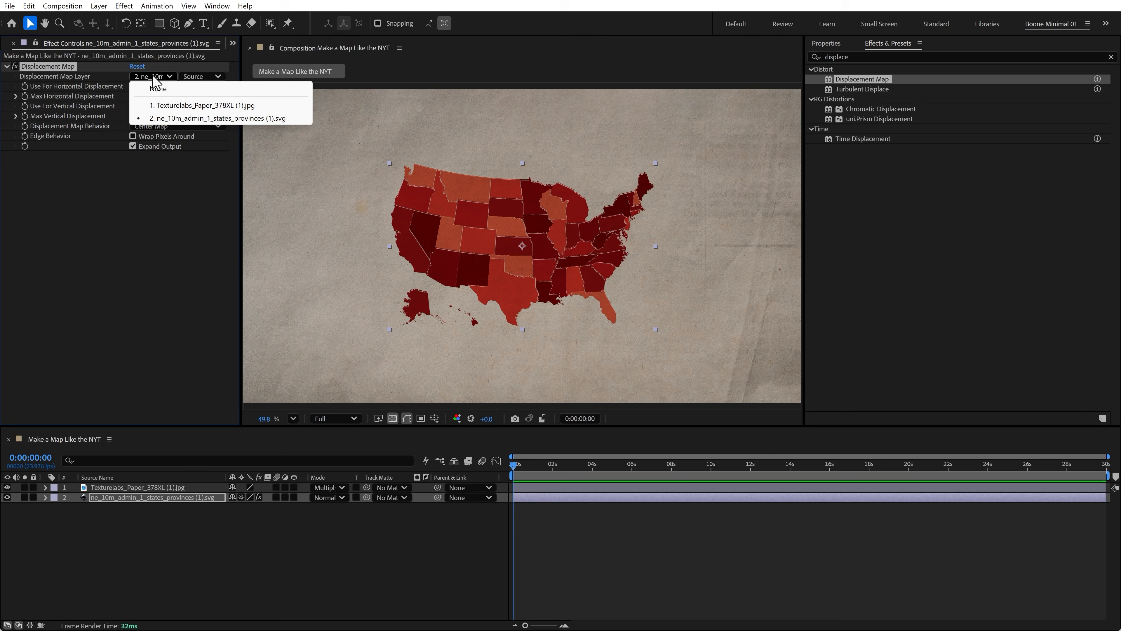
left_click(166, 105)
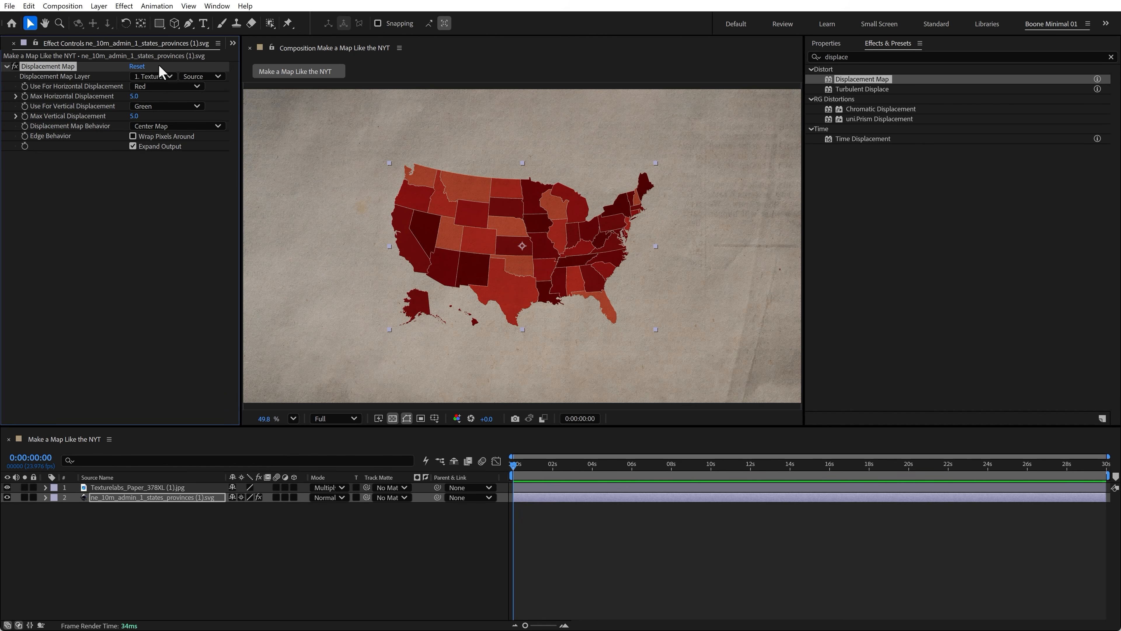
left_click(203, 78)
left_click(214, 114)
key("slash")
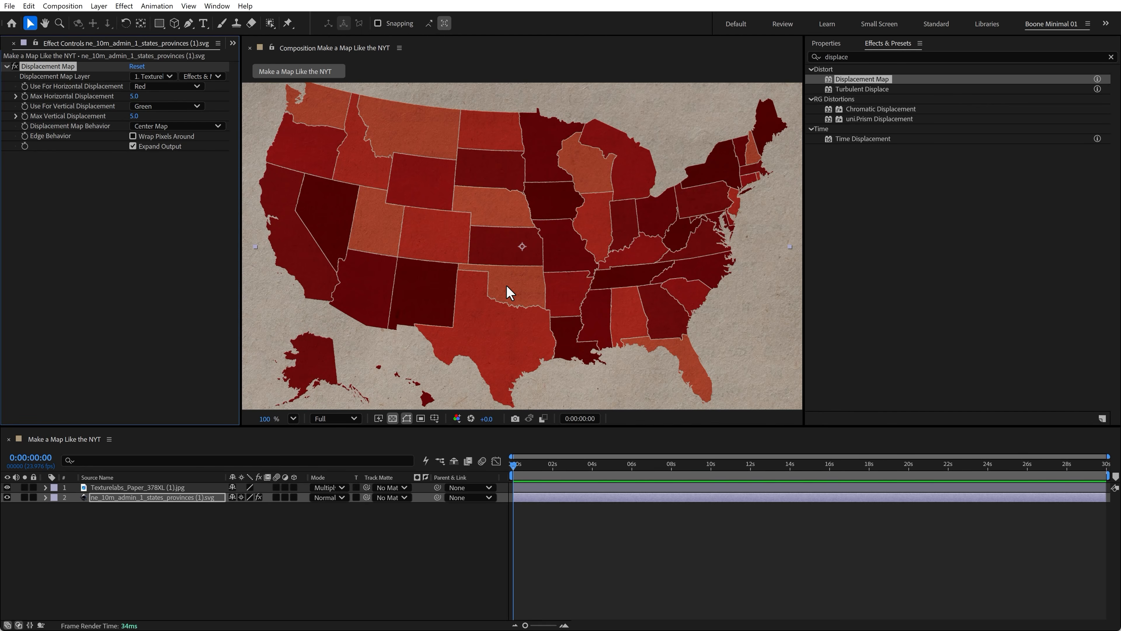
- Zoom in and pan across the map to inspect the paper displacement on the state borders, then fit the view
key("period")
key("space")
left_click_drag(493, 211, 519, 347)
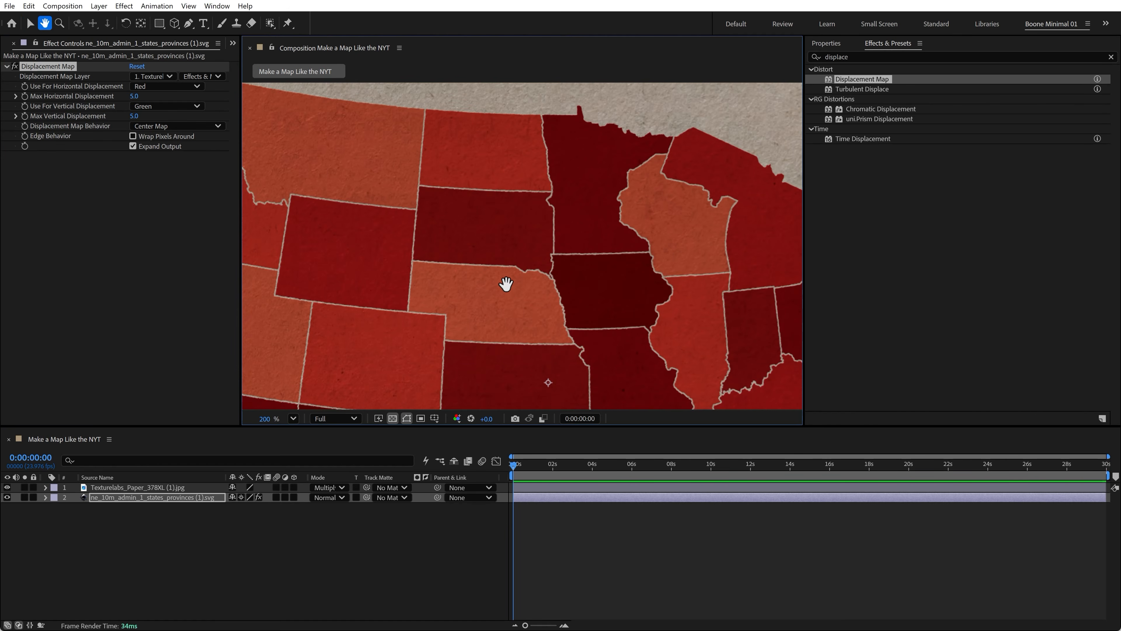
left_click_drag(506, 286, 570, 288)
left_click_drag(383, 196, 480, 298)
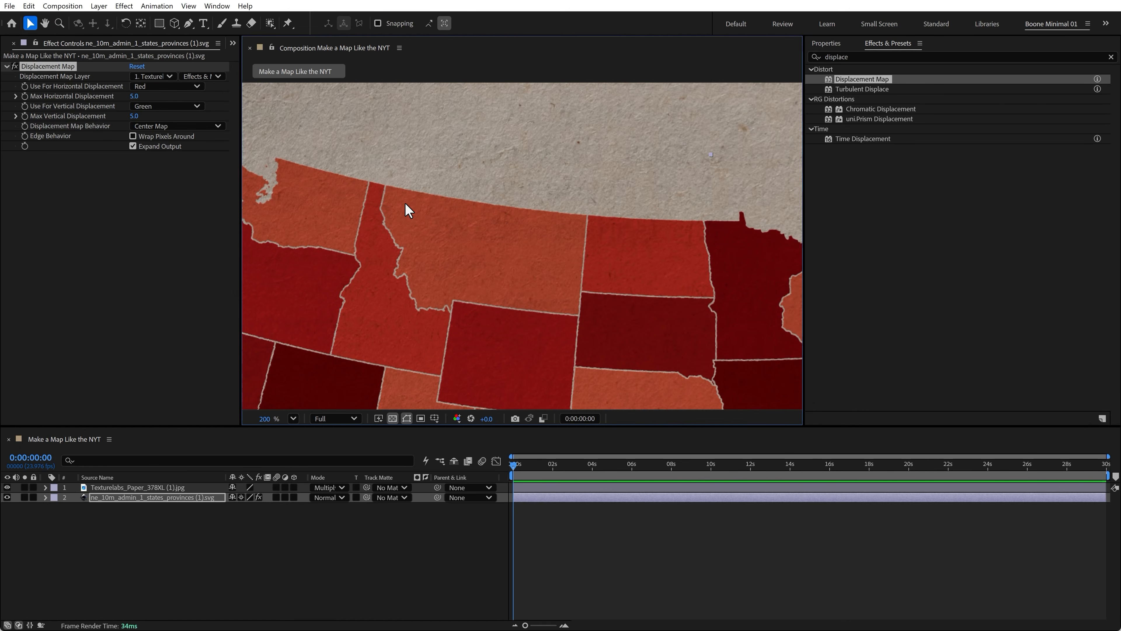
key("shift+slash")
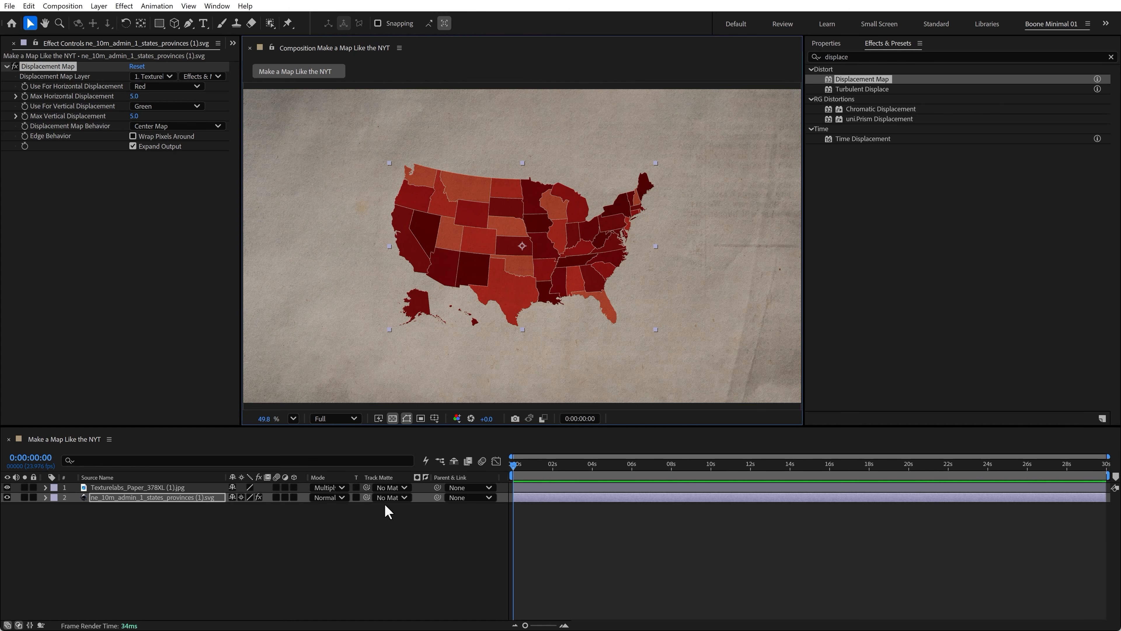
- Add The_New_York_Times_Logo.svg from the project to the composition and move it above the map
left_click(9, 44)
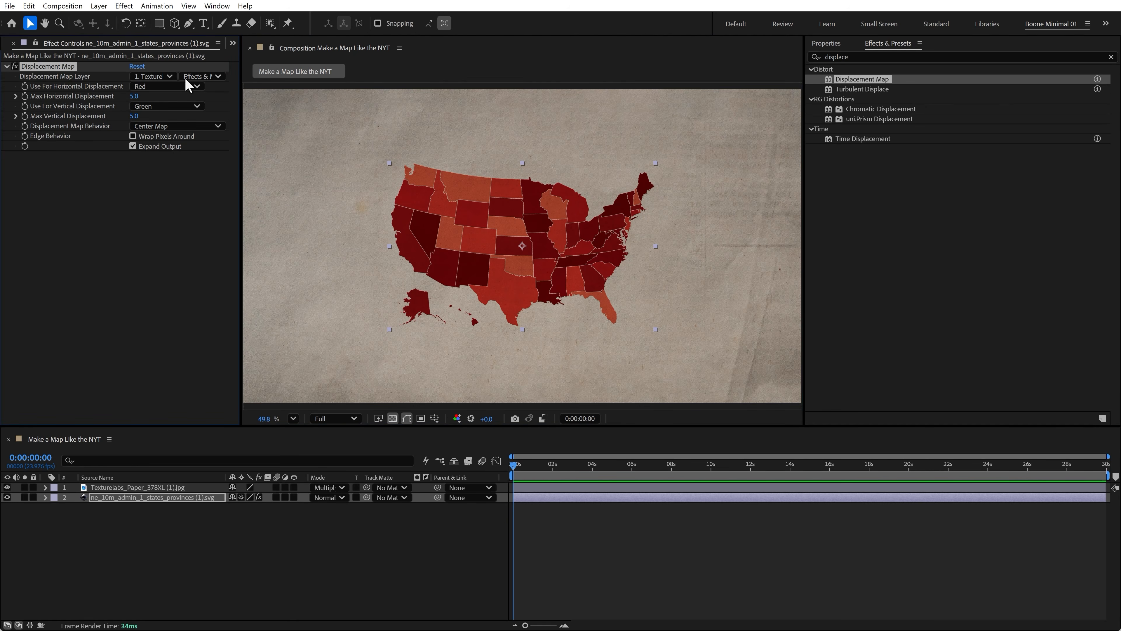
left_click(233, 43)
left_click(252, 71)
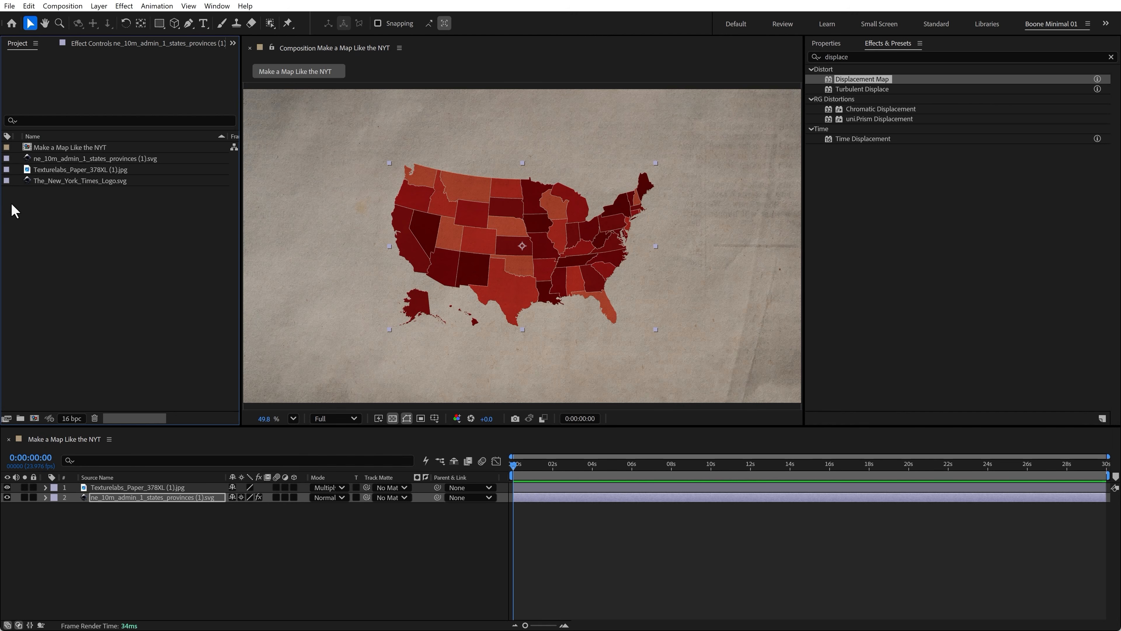
left_click_drag(53, 183, 146, 486)
left_click(241, 487)
left_click_drag(551, 250, 568, 134)
- Set the logo layer's blending mode to Multiply
key("shift+equal")
key("shift+equal")
key("shift+equal")
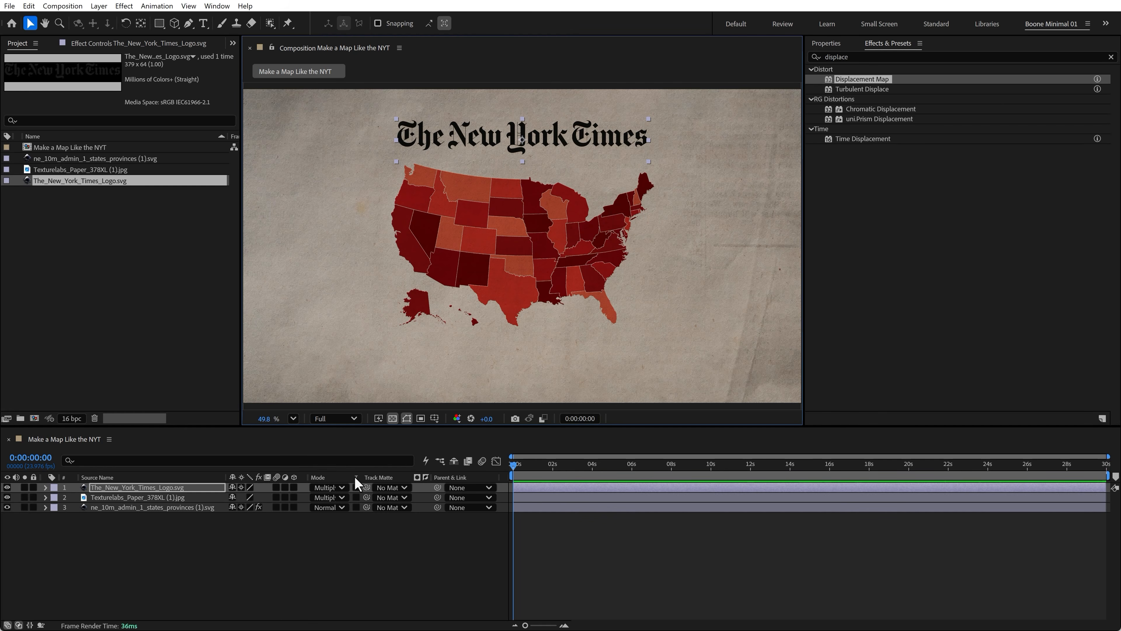
left_click(319, 486)
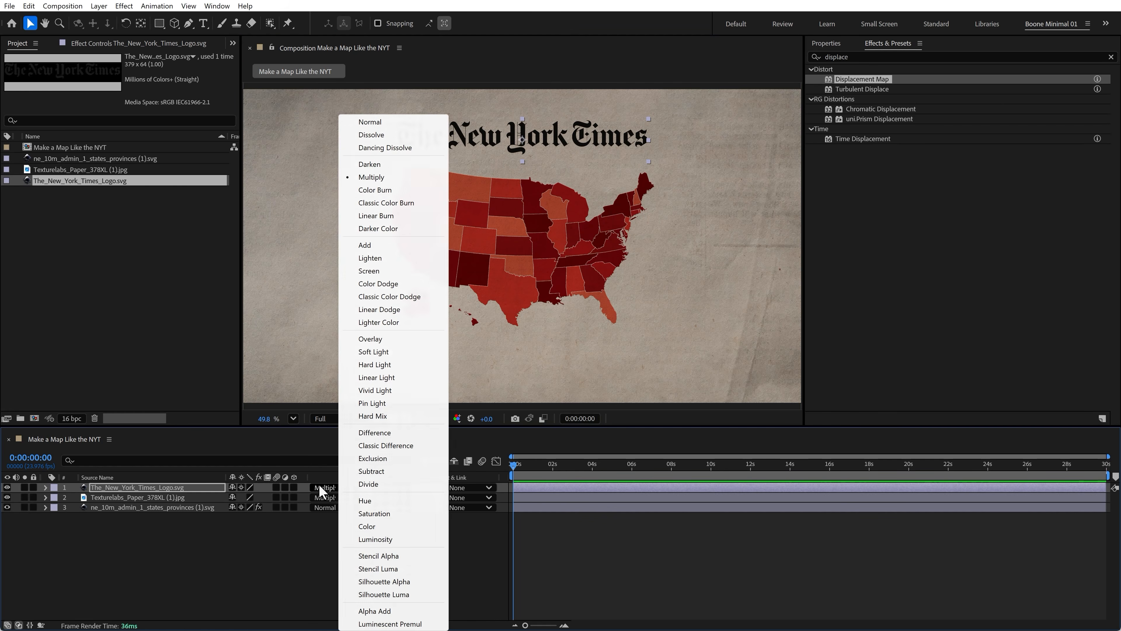
left_click(280, 539)
- Copy the Displacement Map effect from the states SVG layer and paste it onto the New York Times logo layer
left_click(116, 508)
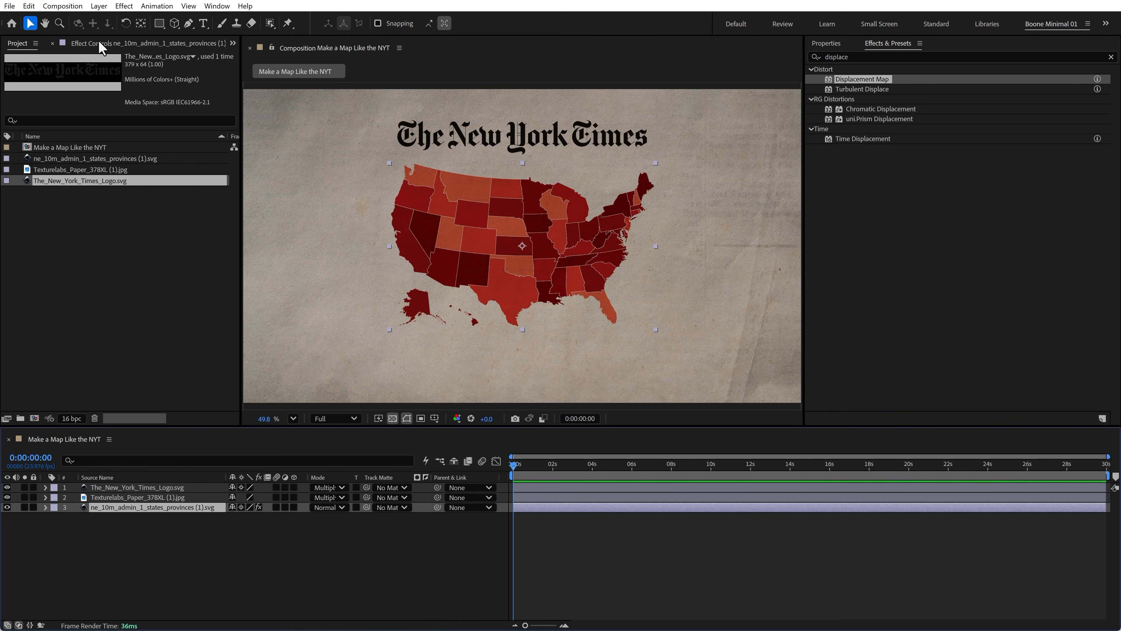
left_click(101, 44)
left_click(54, 66)
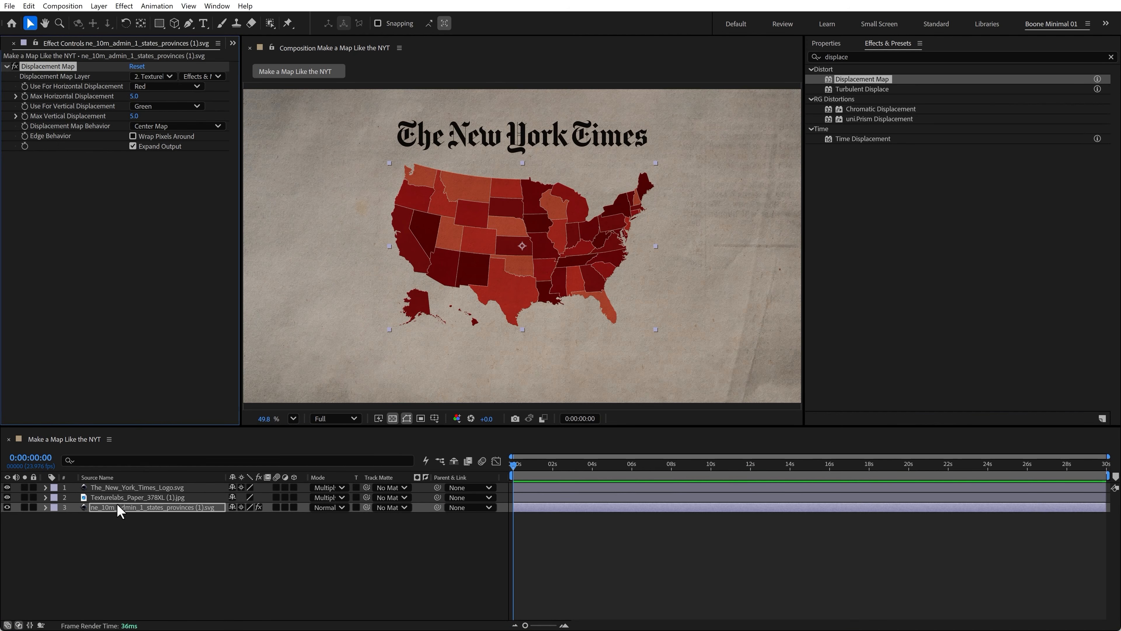
left_click(120, 488)
key("ctrl+v")
left_click(147, 547)
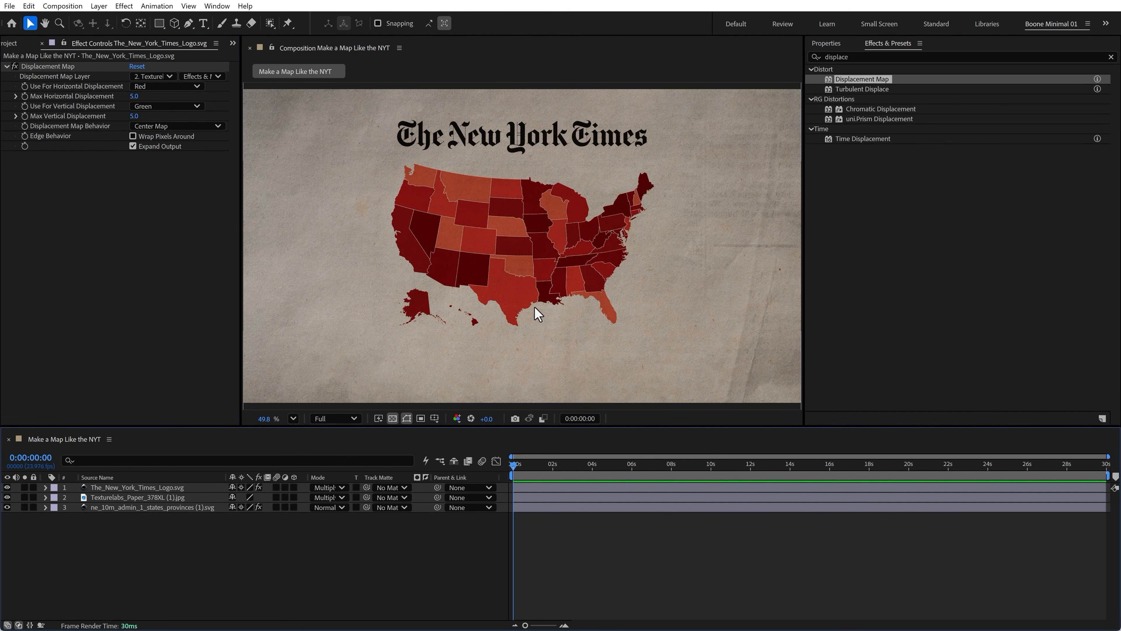
left_click(515, 315)
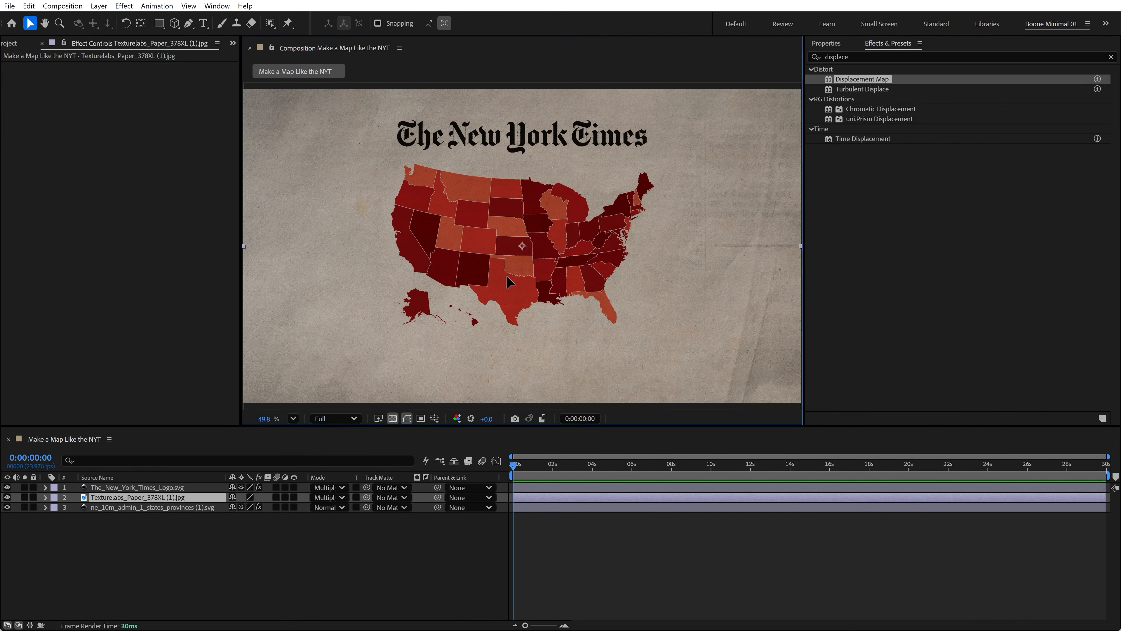
left_click(124, 507)
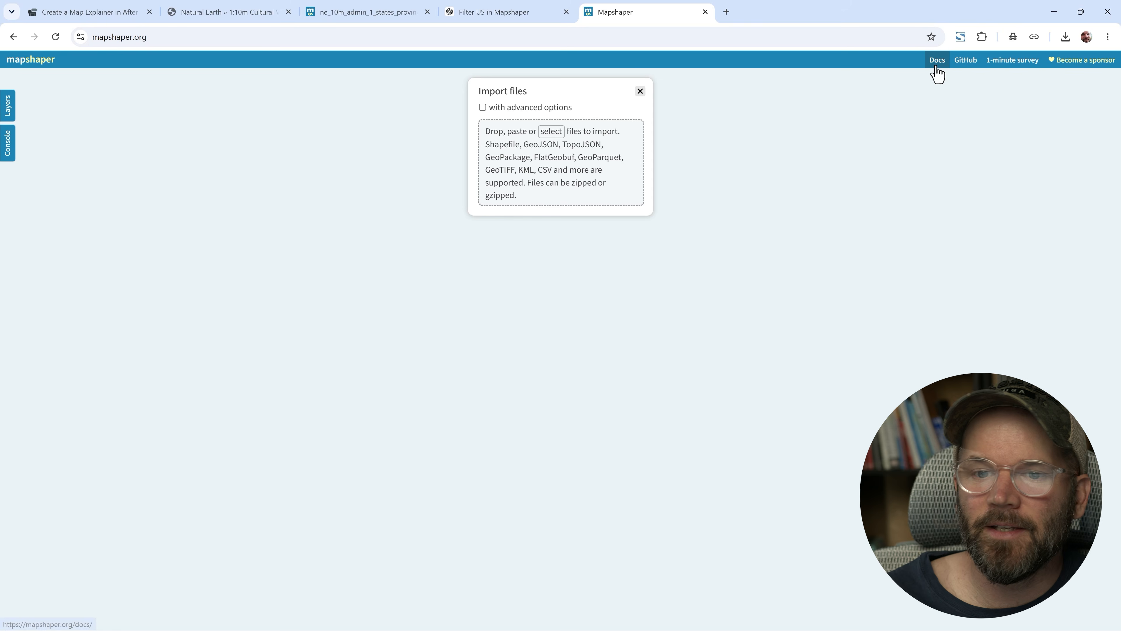
- Switch to the browser and read the Mapshaper documentation's U.S. state map example steps and code
left_click(933, 62)
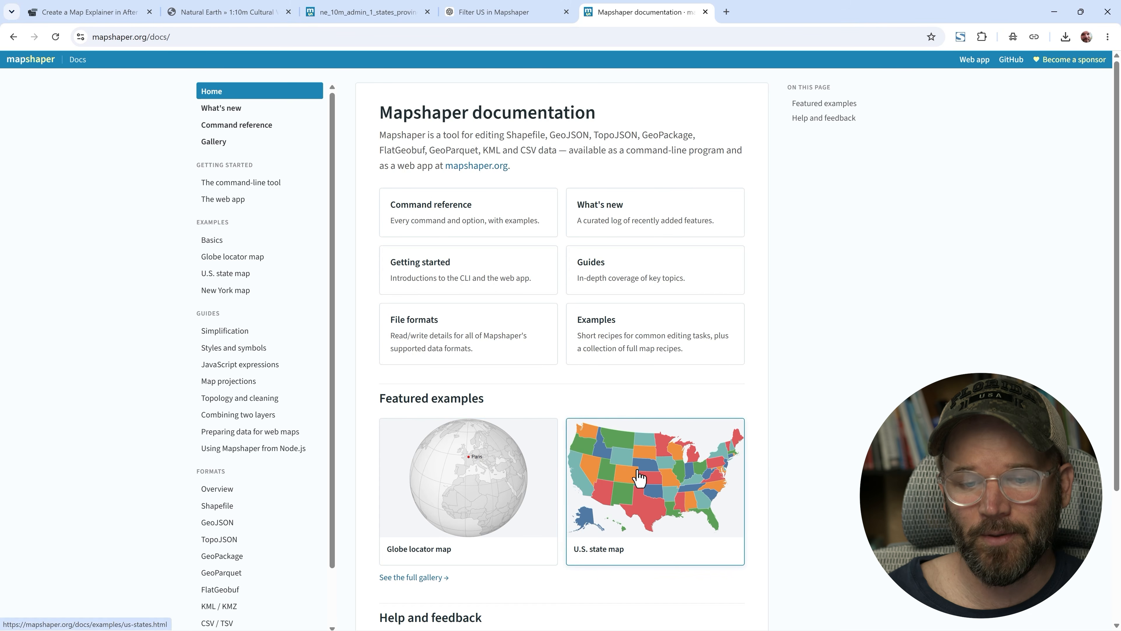
left_click(641, 479)
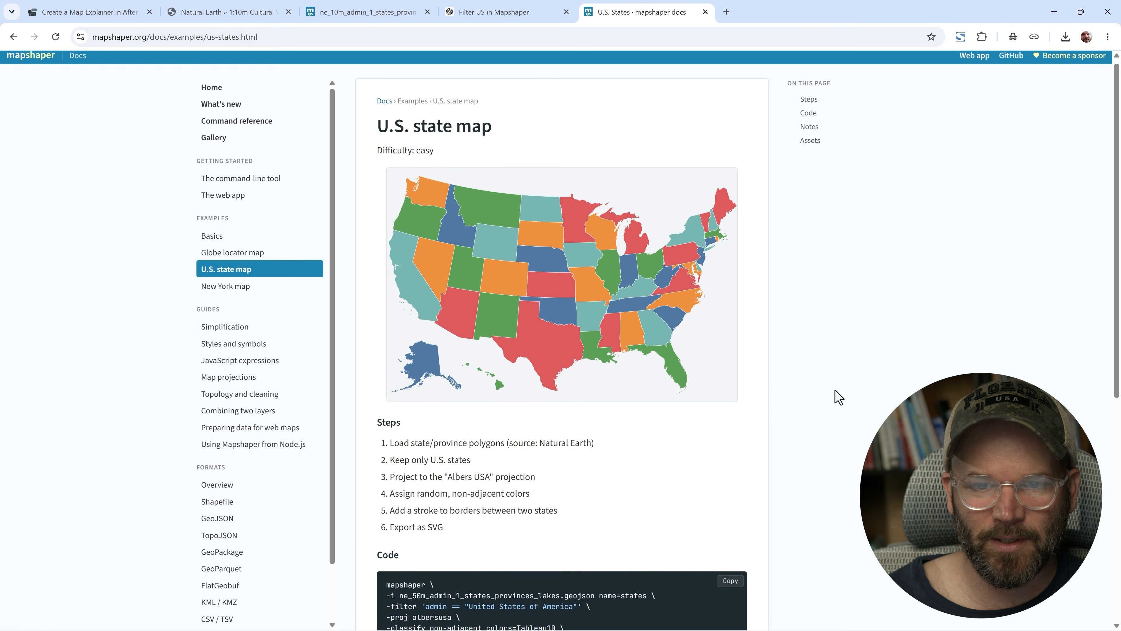
scroll(836, 395, "down", 1)
scroll(614, 397, "down", 2)
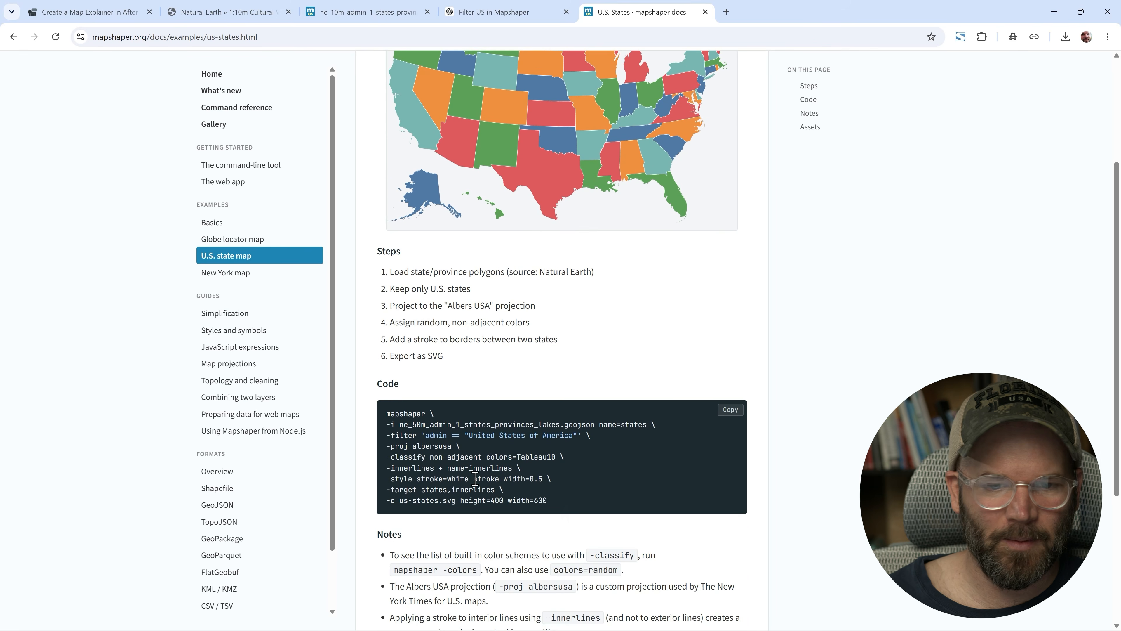
scroll(475, 479, "down", 1)
scroll(892, 384, "down", 3)
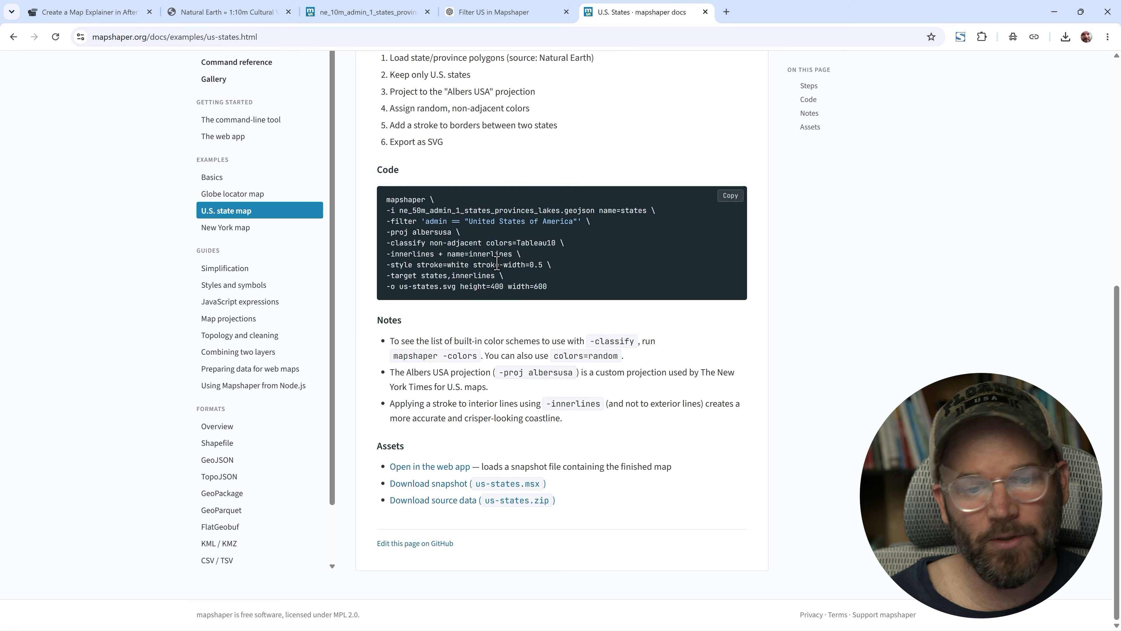
scroll(229, 451, "down", 1)
scroll(229, 451, "up", 2)
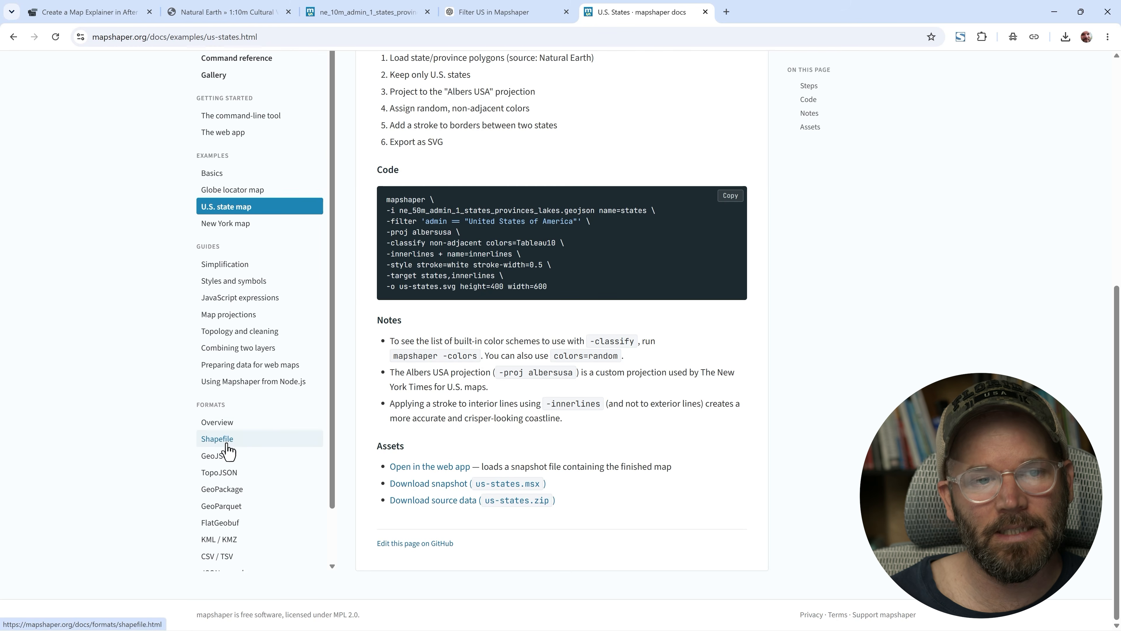
scroll(520, 233, "up", 7)
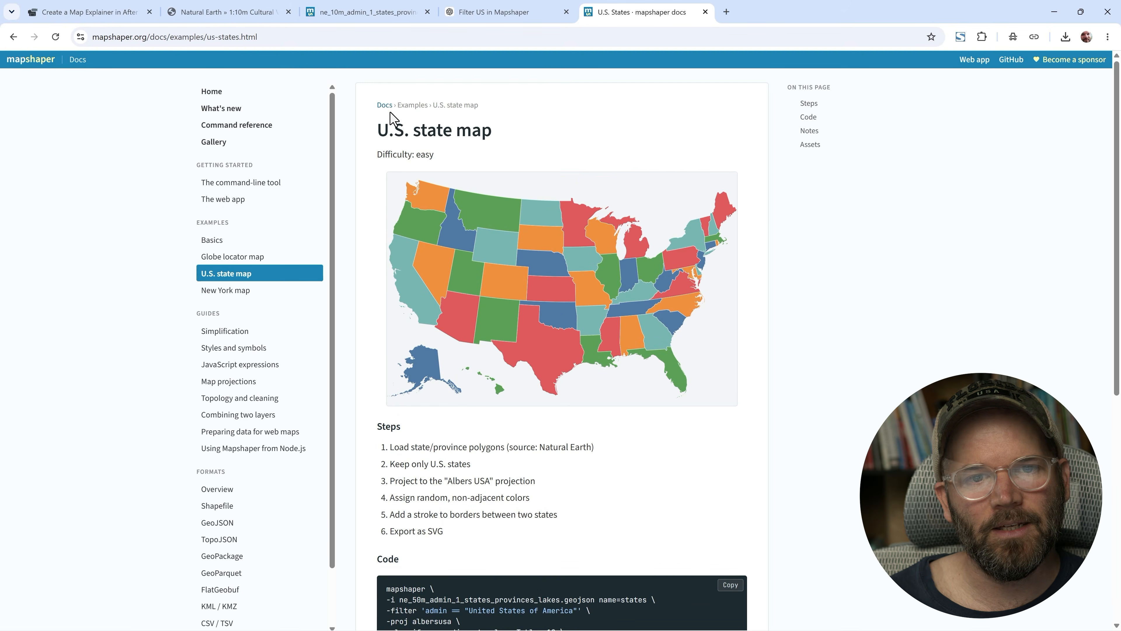
- Go back and open the Globe locator map example to review its code
left_click(13, 36)
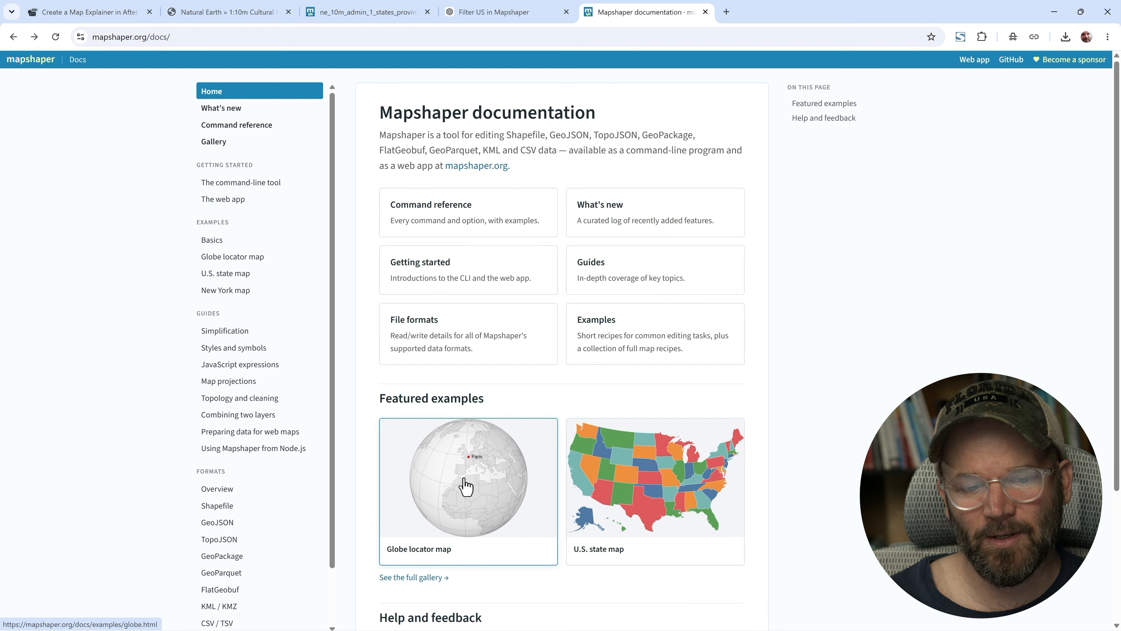
scroll(465, 486, "down", 1)
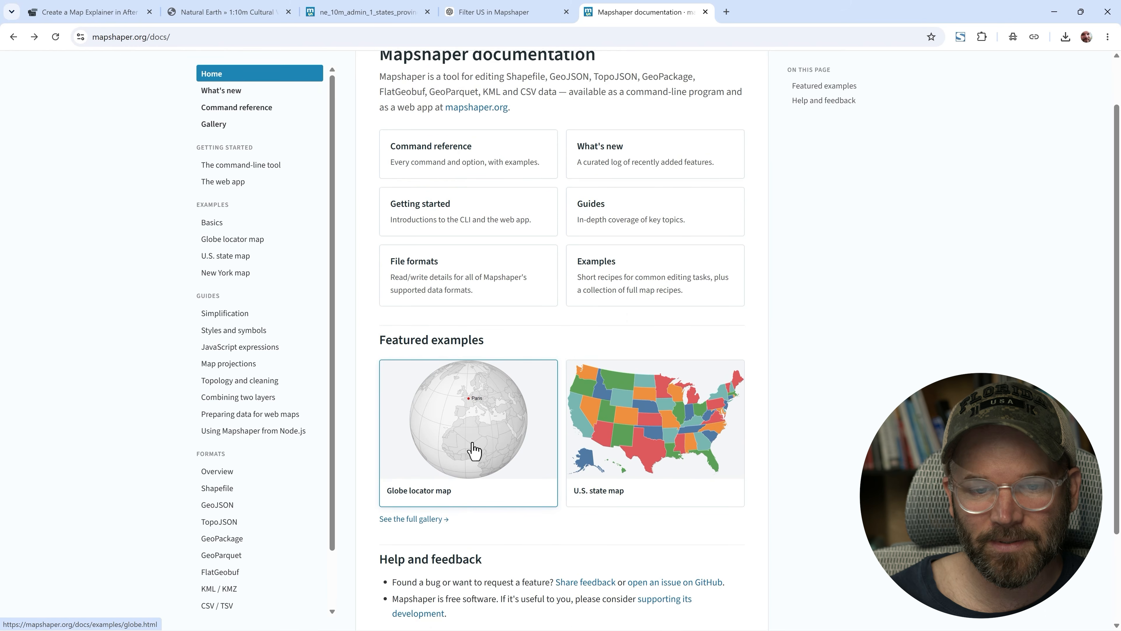
left_click(473, 451)
scroll(866, 376, "down", 4)
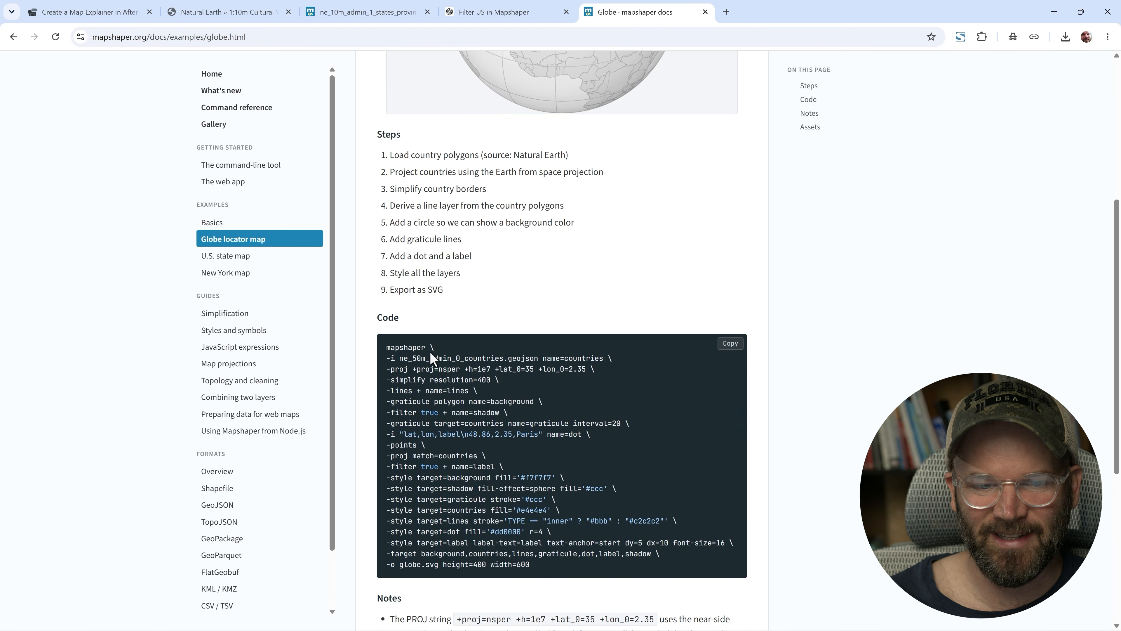